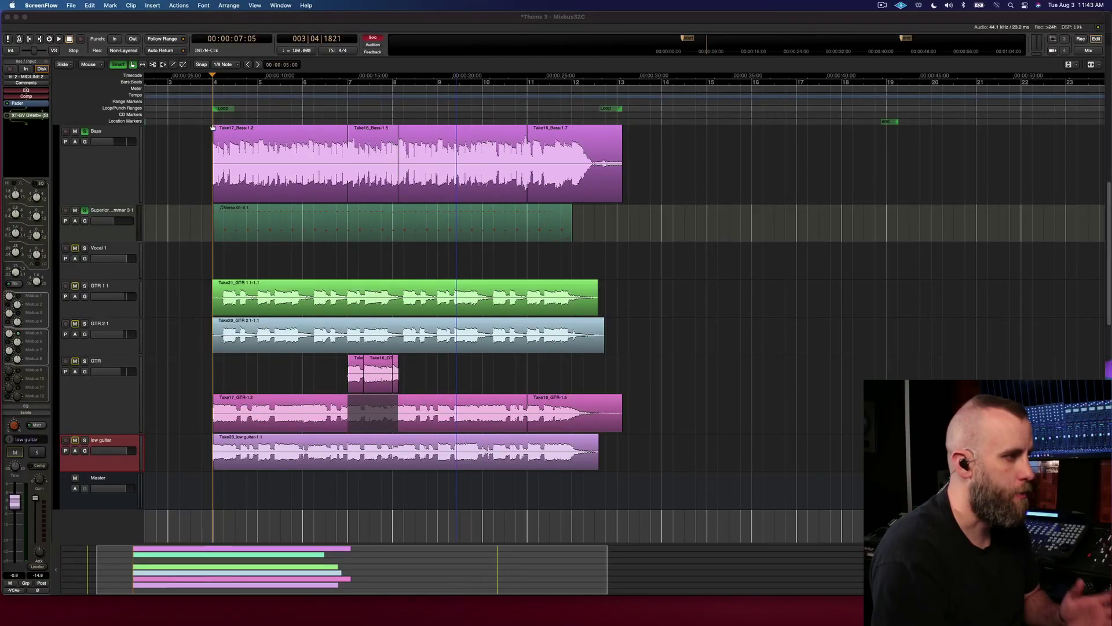
key(equal)
key(equal)
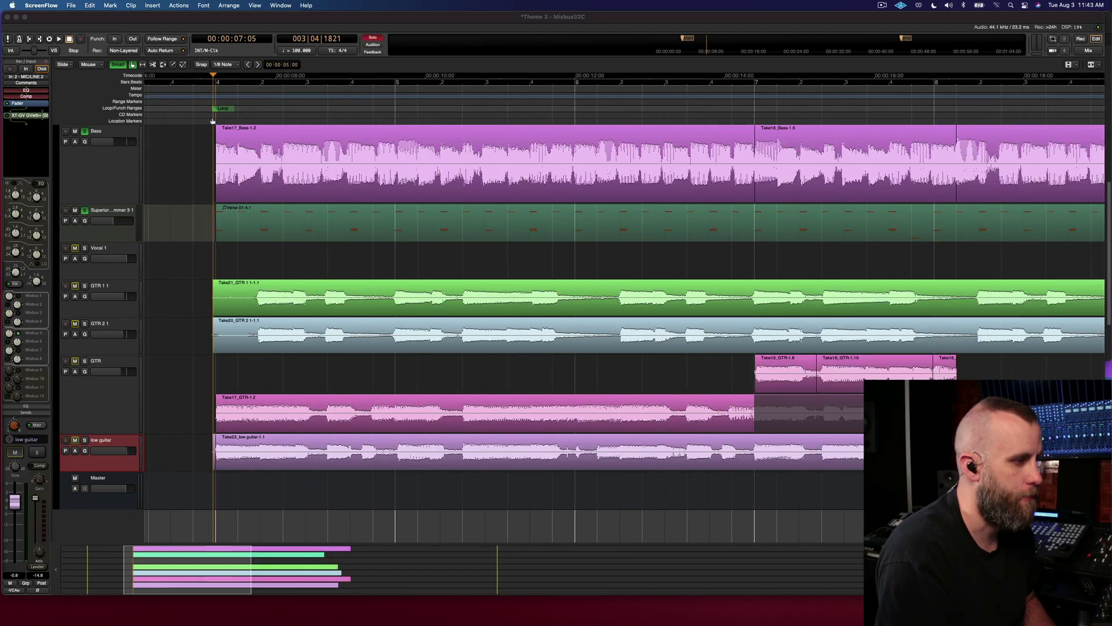
key(minus)
key(minus)
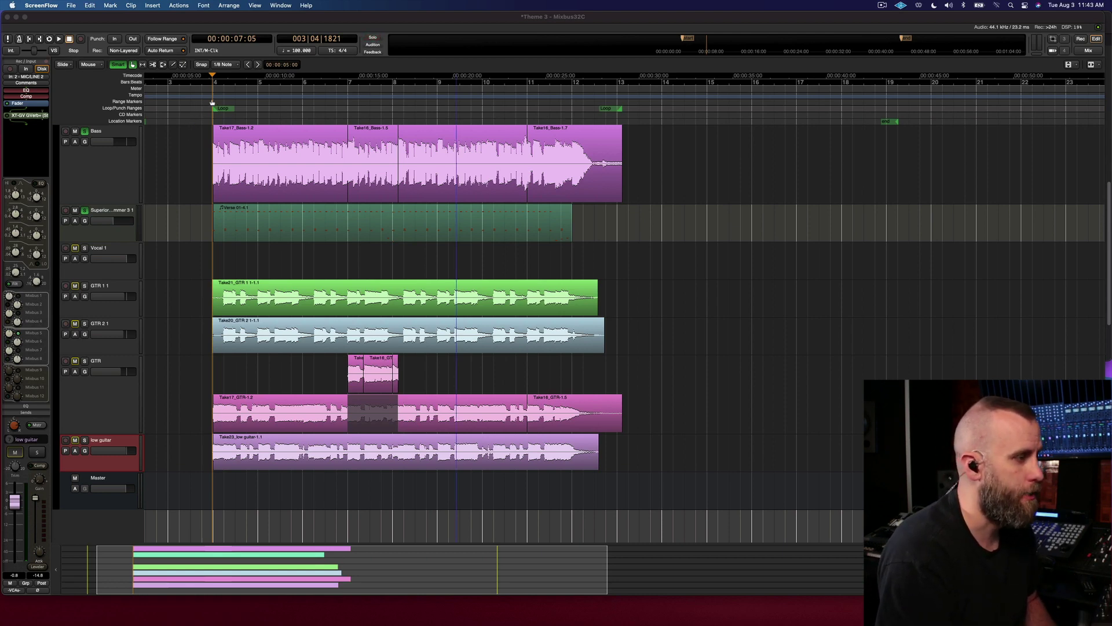
Turn on snapping and set the snap grid to 1/16 Note
key(equal)
key(equal)
key(equal)
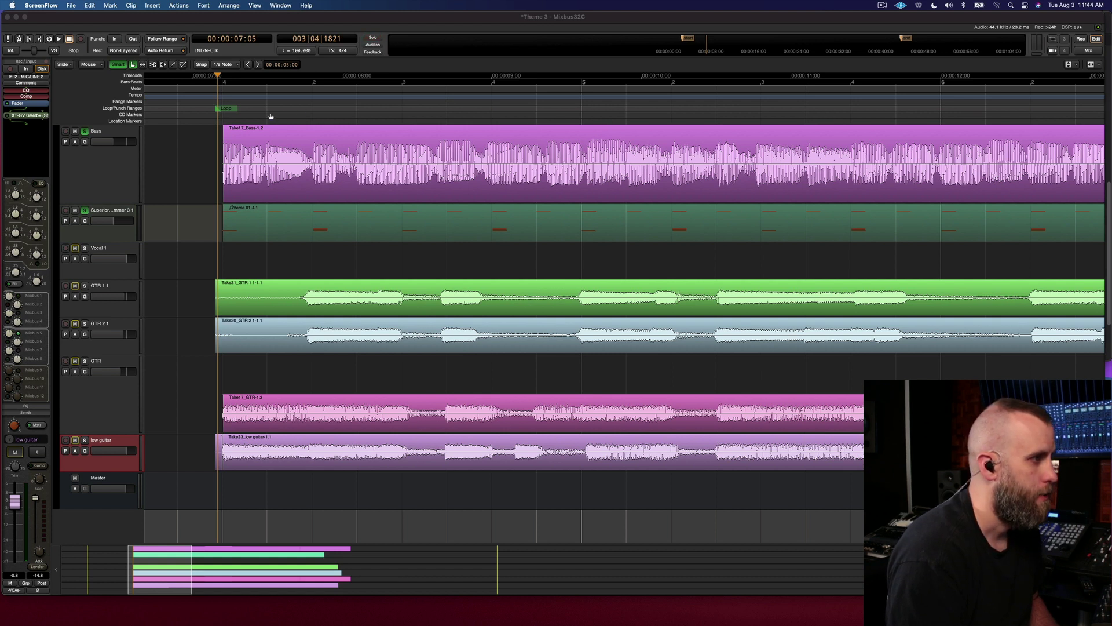
click(202, 65)
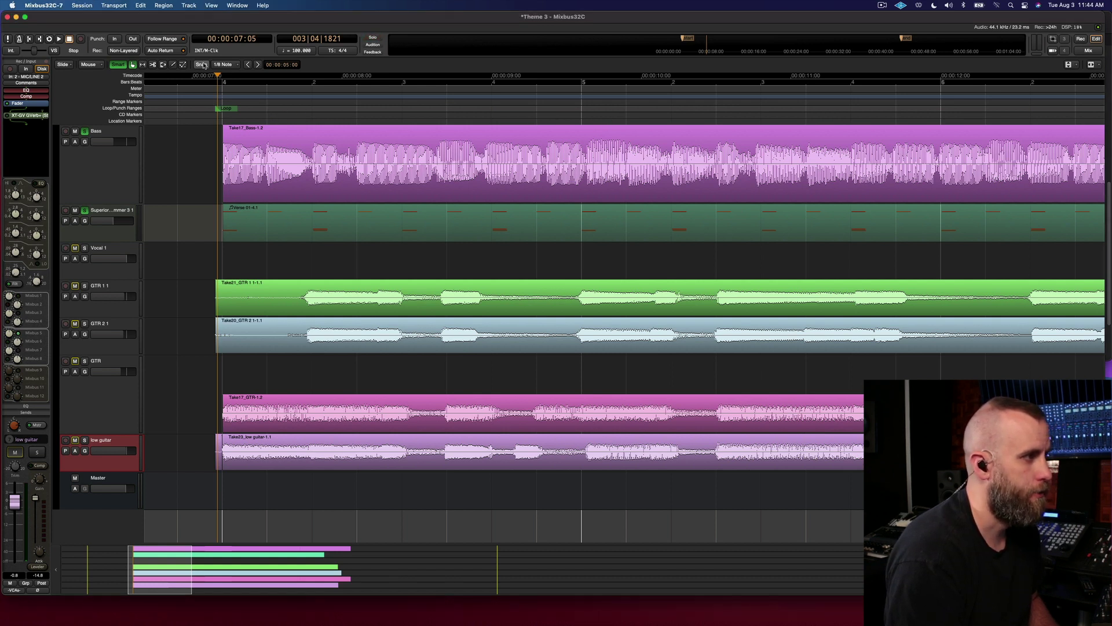
click(202, 65)
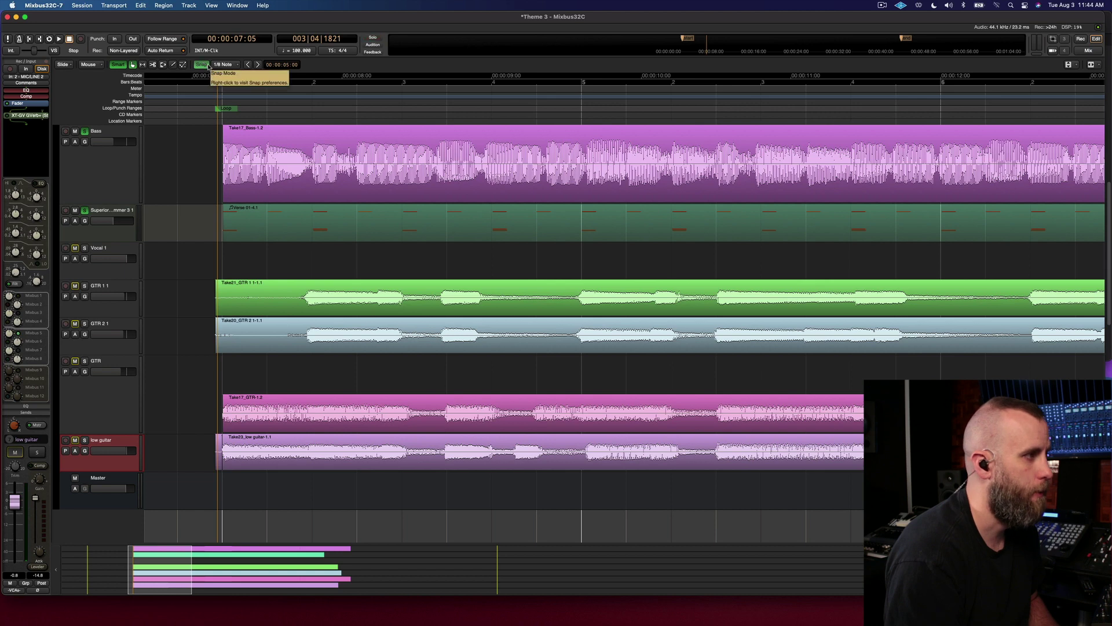
click(231, 65)
click(230, 72)
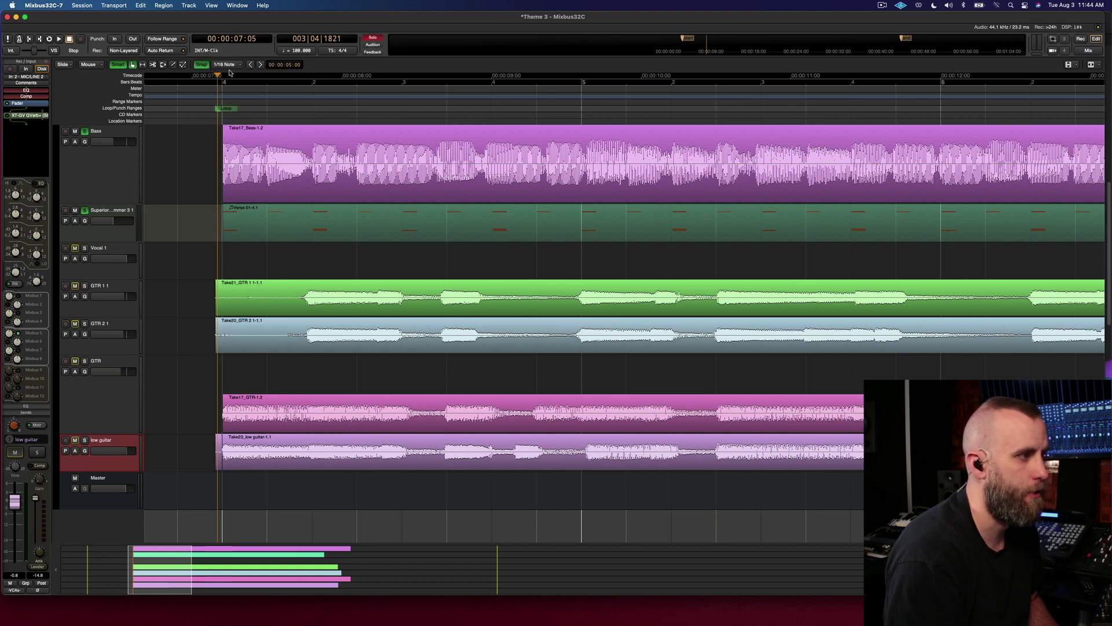
Play the song from just before the bass and guitar parts start, and stop around bar 7
scroll(289, 100, down, 1)
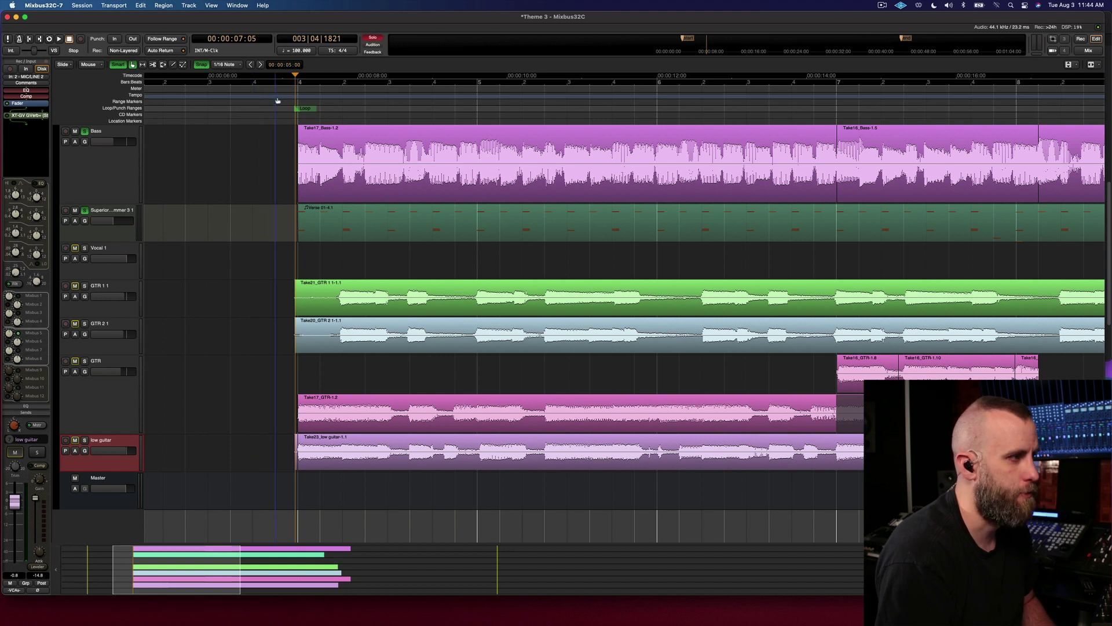
key(space)
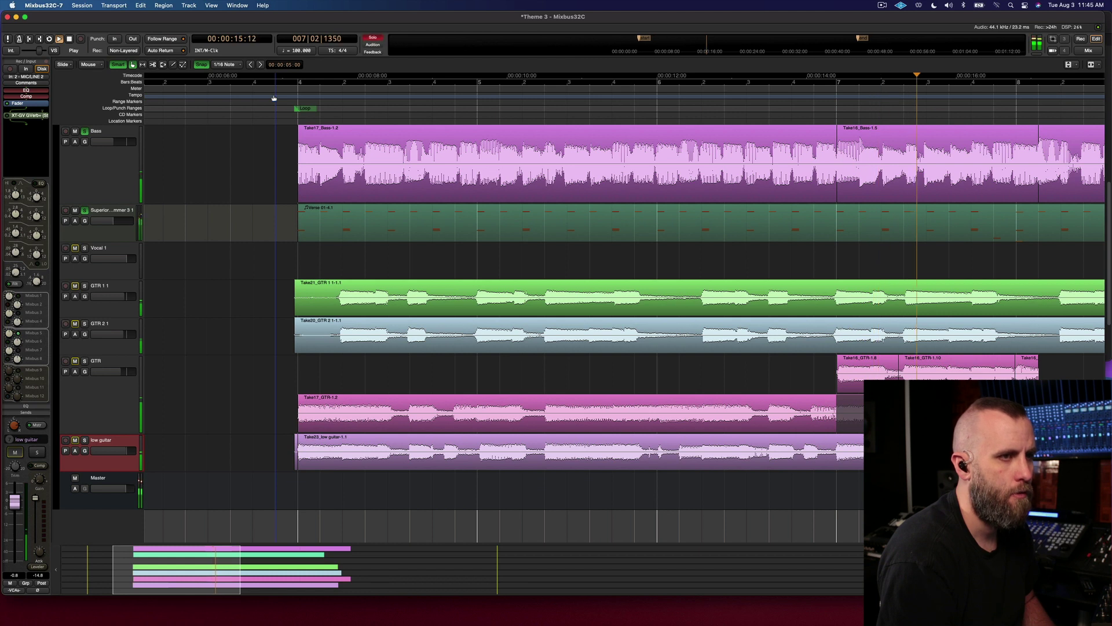
key(space)
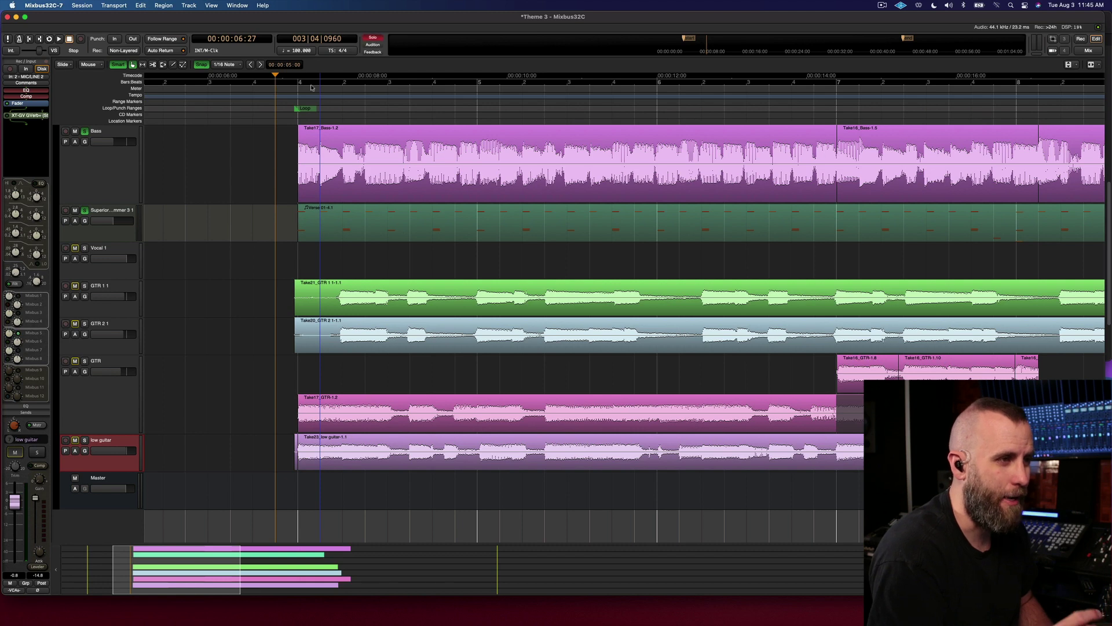
Split the first Bass region between beats 3 and 4 of bar 4 and just after bar 5 starts, and select the middle slice
key(equal)
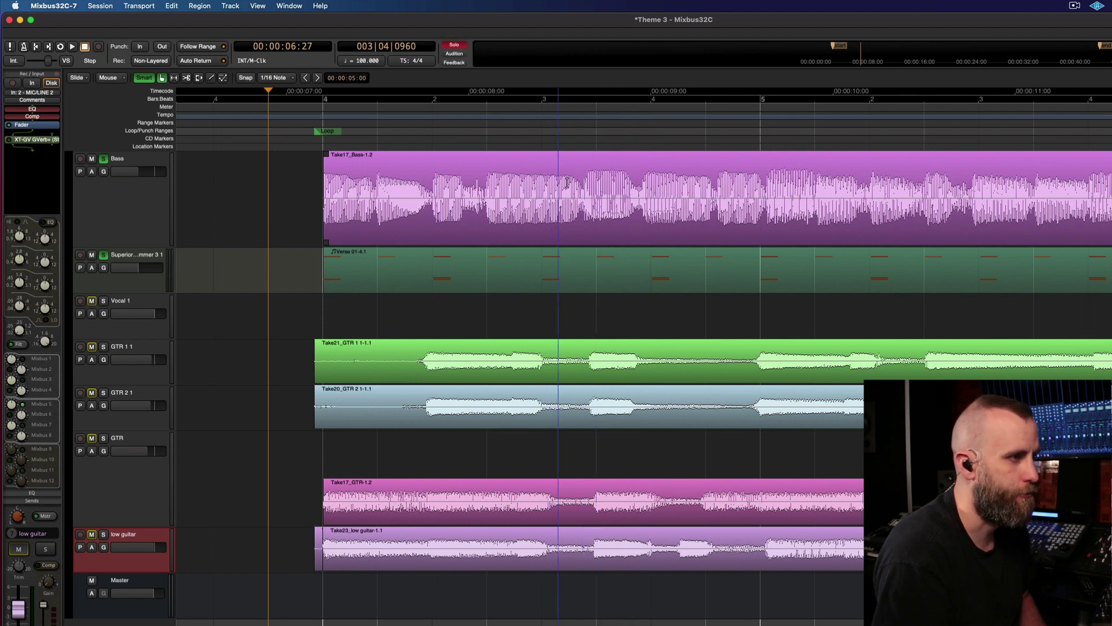
key(s)
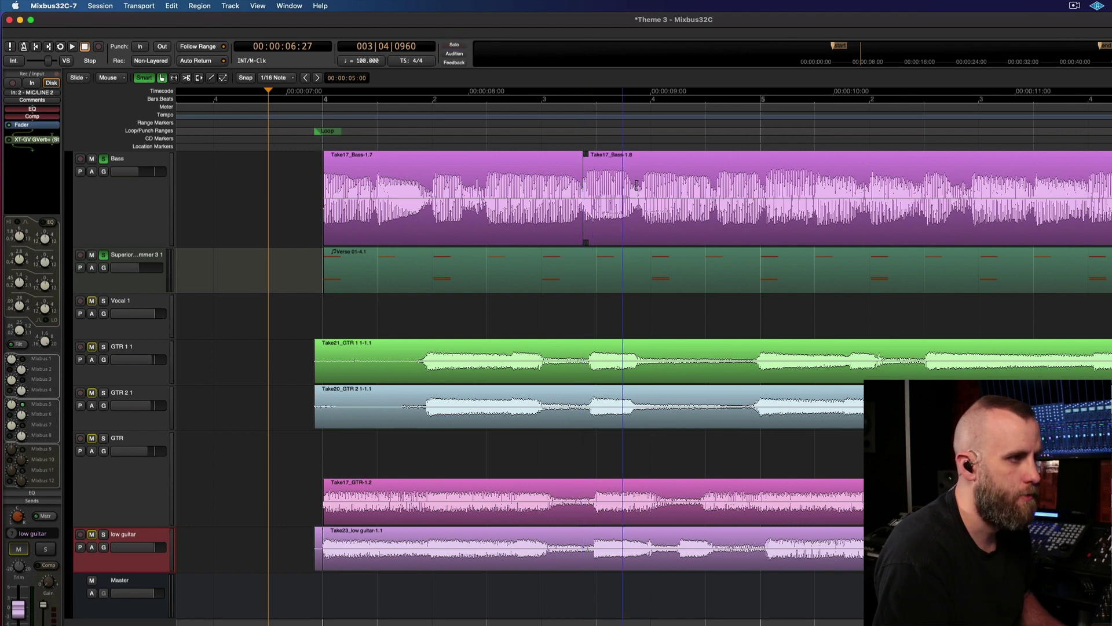
click(614, 230)
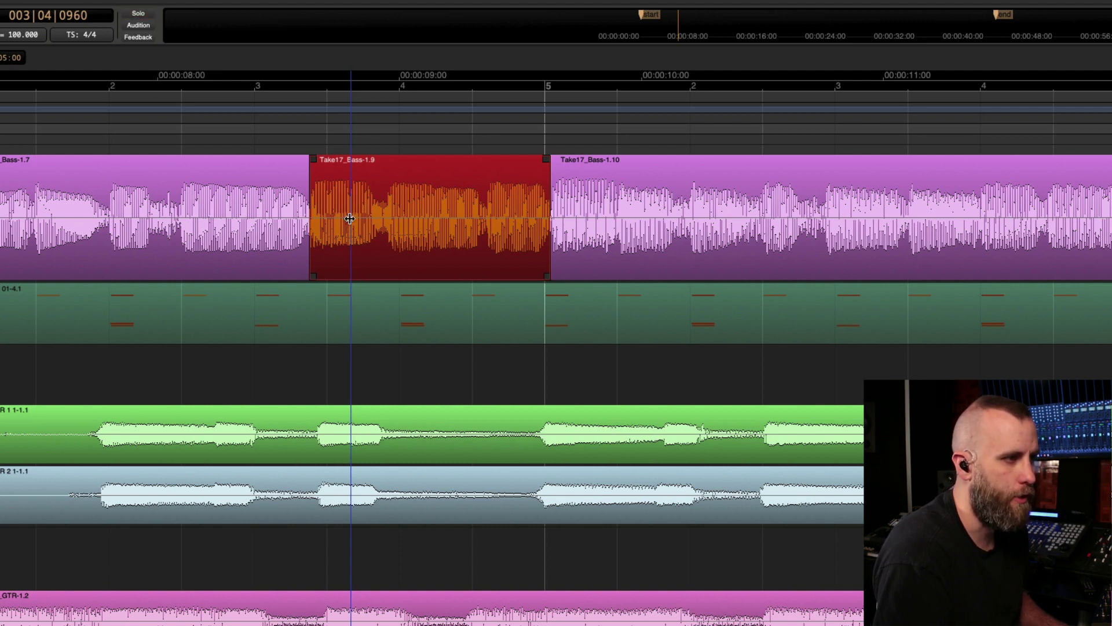
Slip the audio inside the selected bass slice slightly later so its note lines up with beat 4, and play back the edit
drag(351, 218, 362, 221)
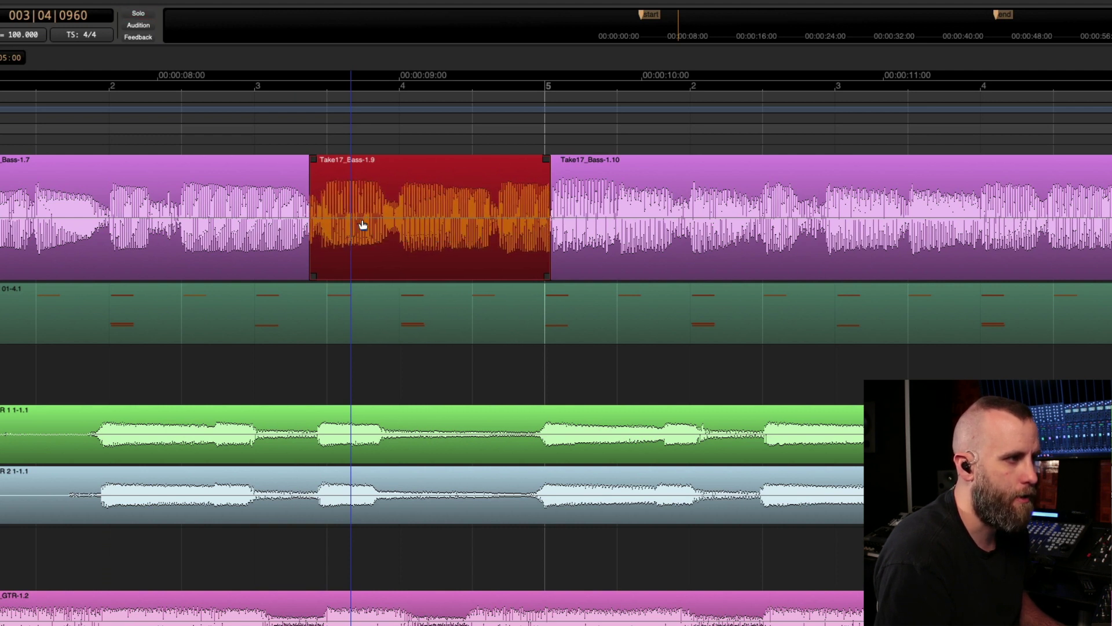
key(space)
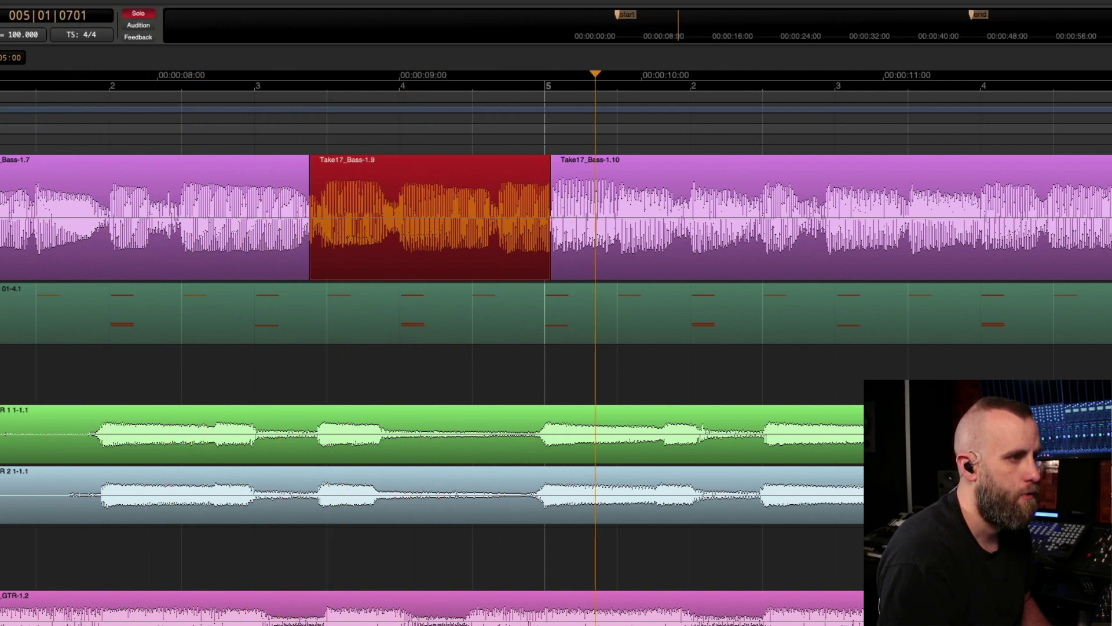
key(space)
click(496, 199)
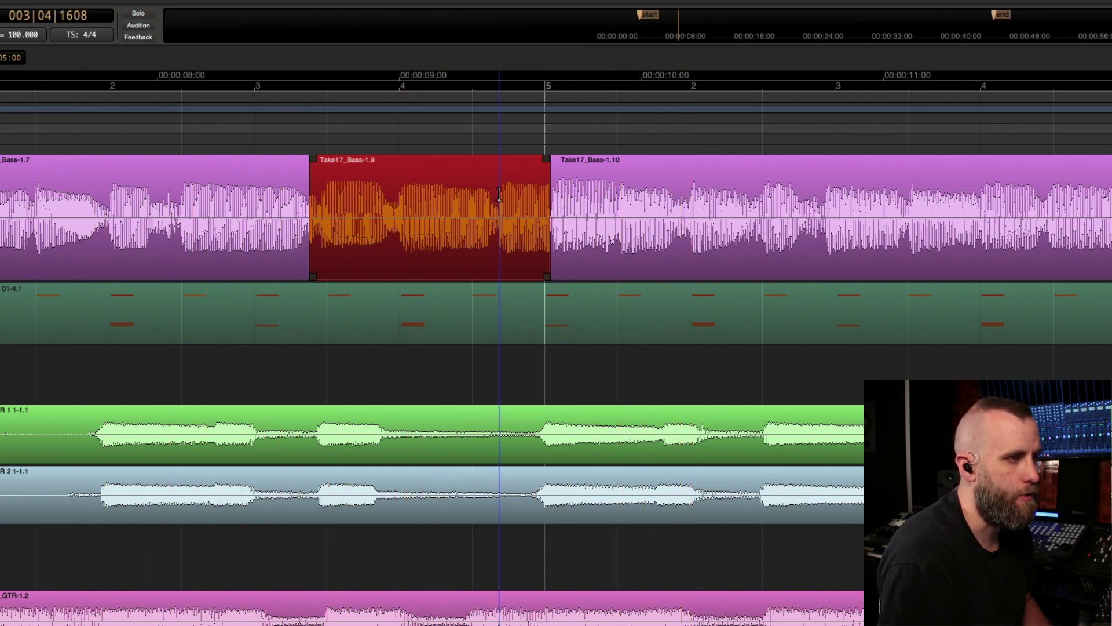
click(474, 178)
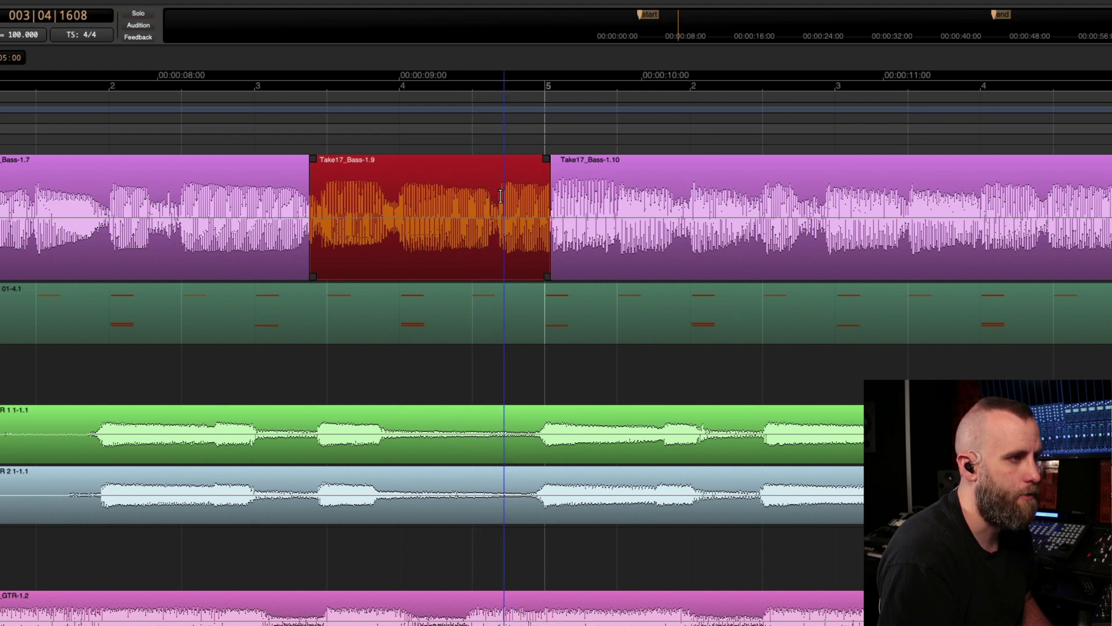
click(445, 227)
click(816, 197)
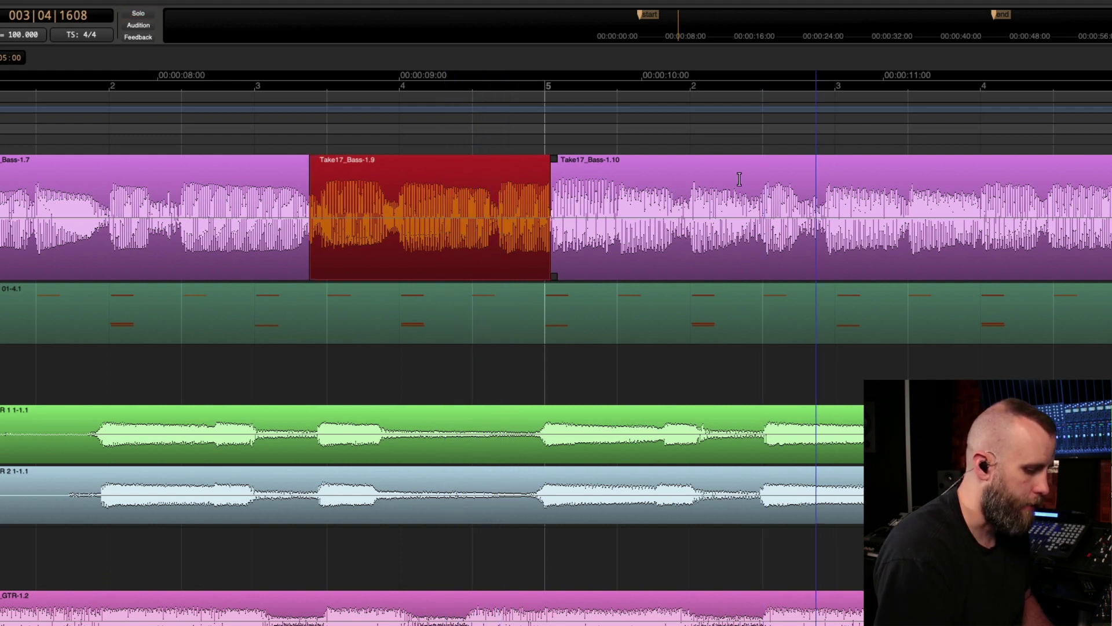
click(732, 181)
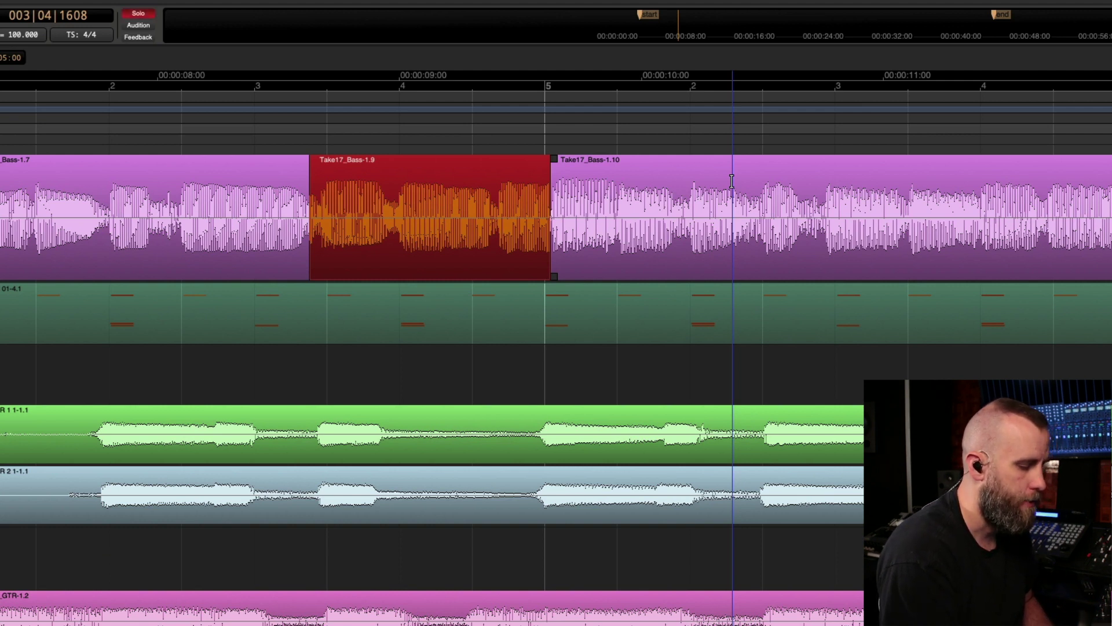
Compare the stacked and overlaid layer displays of the bass and guitar tracks, finishing with the overlaid display
key(ctrl+Down)
key(ctrl+Up)
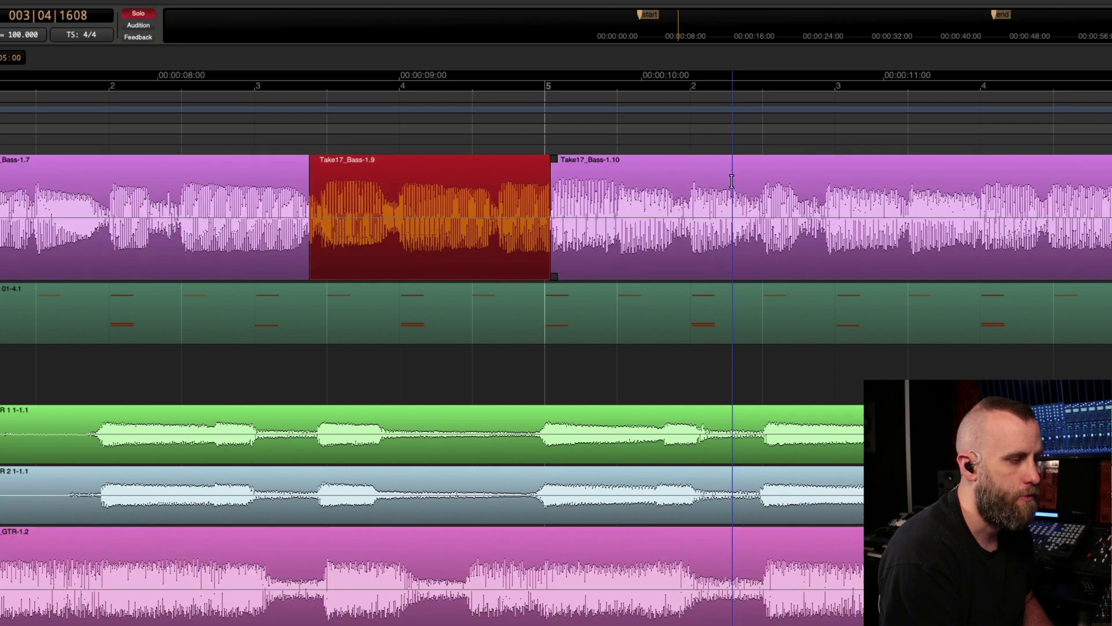
key(ctrl+Down)
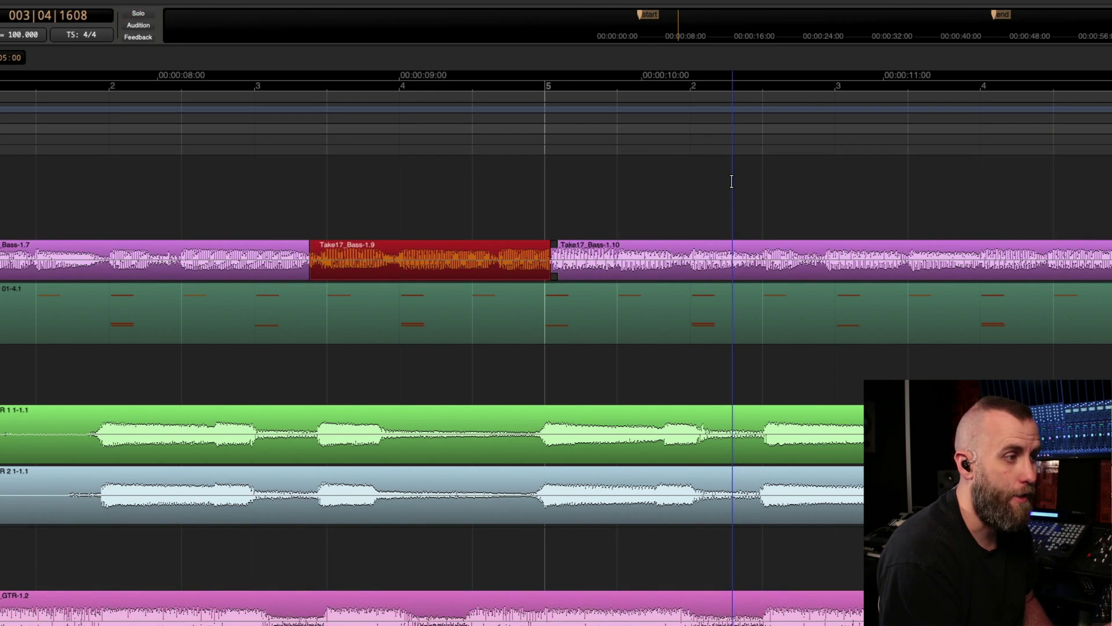
key(ctrl+Up)
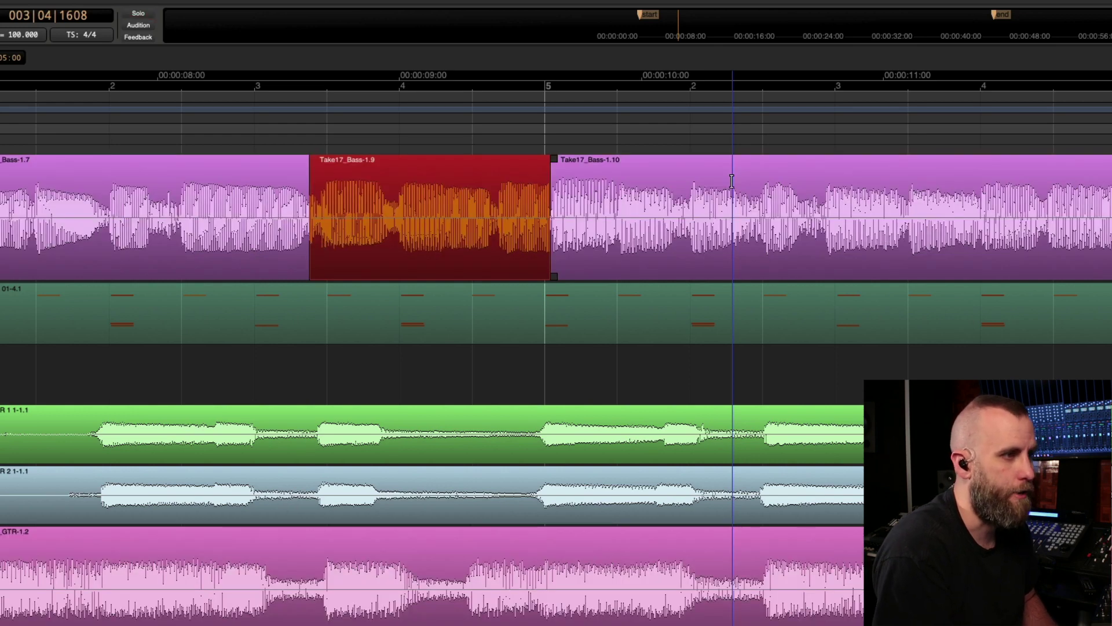
Split the selected bass slice between beat 4 and bar 5, and slip the second piece's audio earlier inside its boundaries
click(474, 197)
click(450, 197)
drag(449, 197, 466, 198)
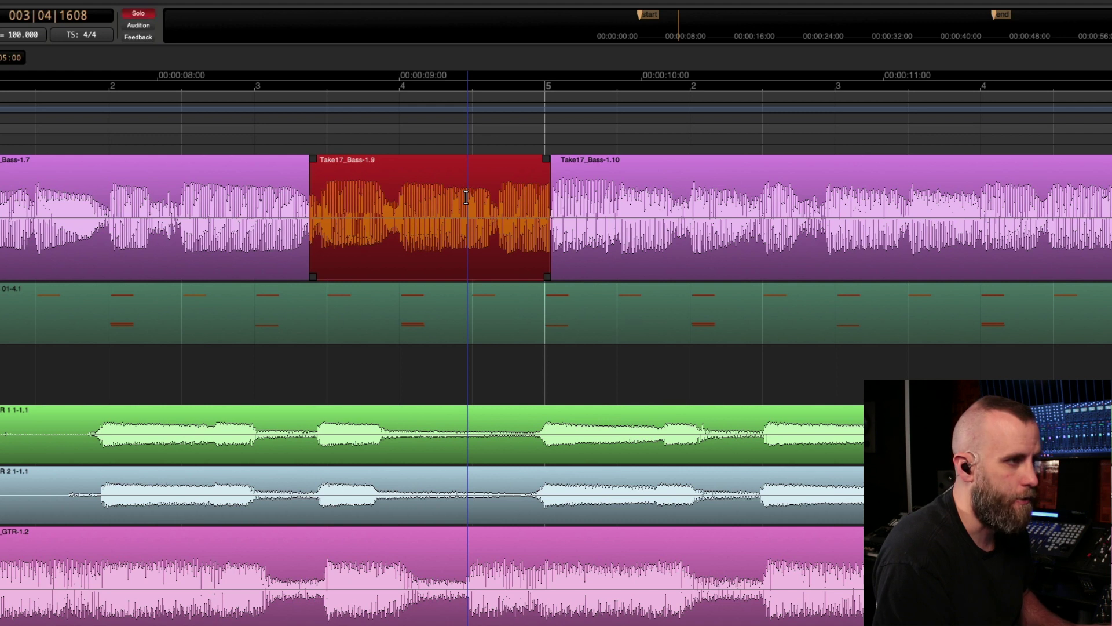
key(s)
click(502, 251)
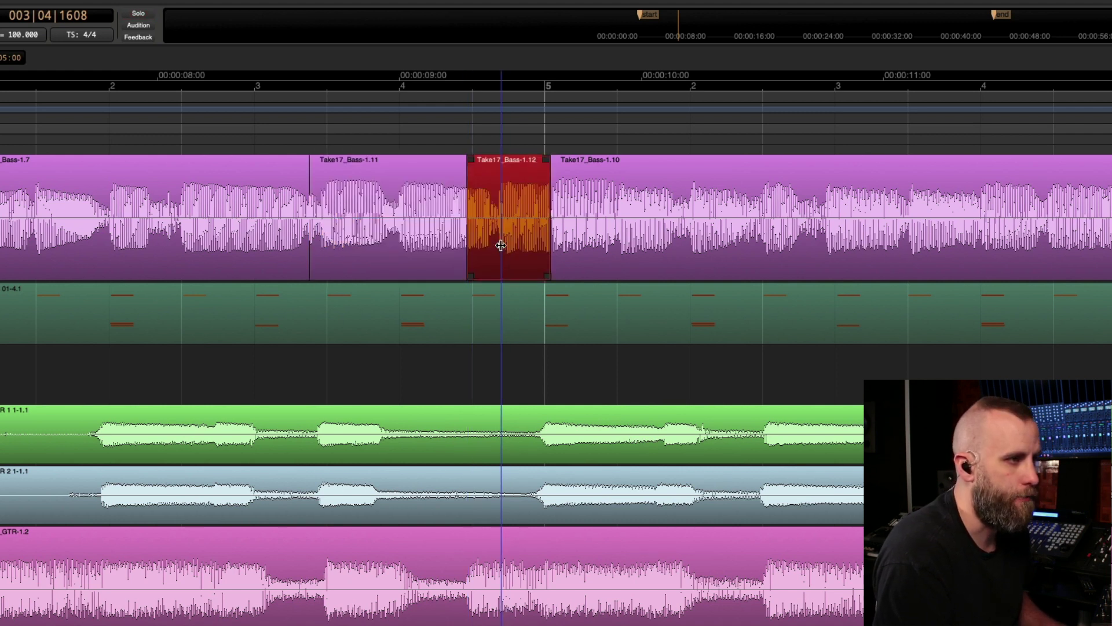
drag(501, 245, 471, 245)
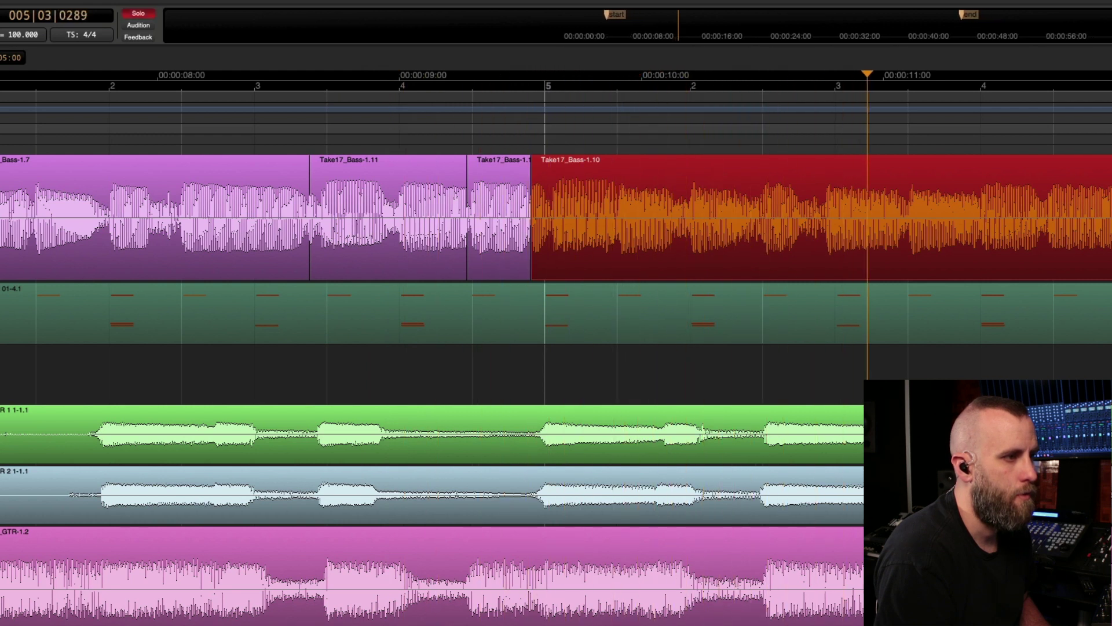
Play back the edited bass slices through the first beats of bar 5
key(space)
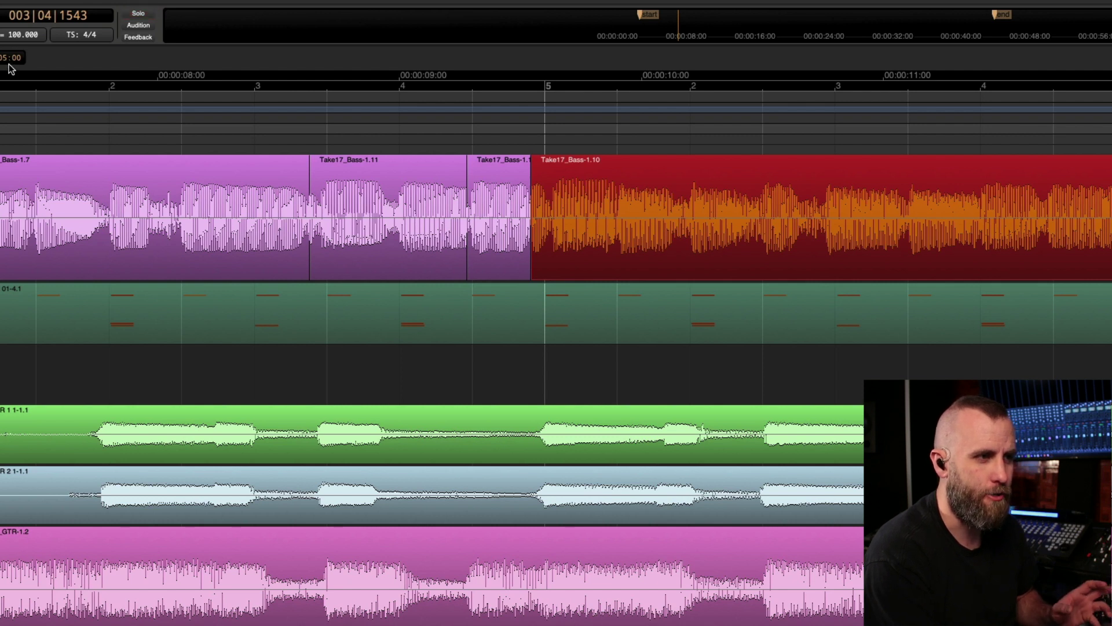
key(space)
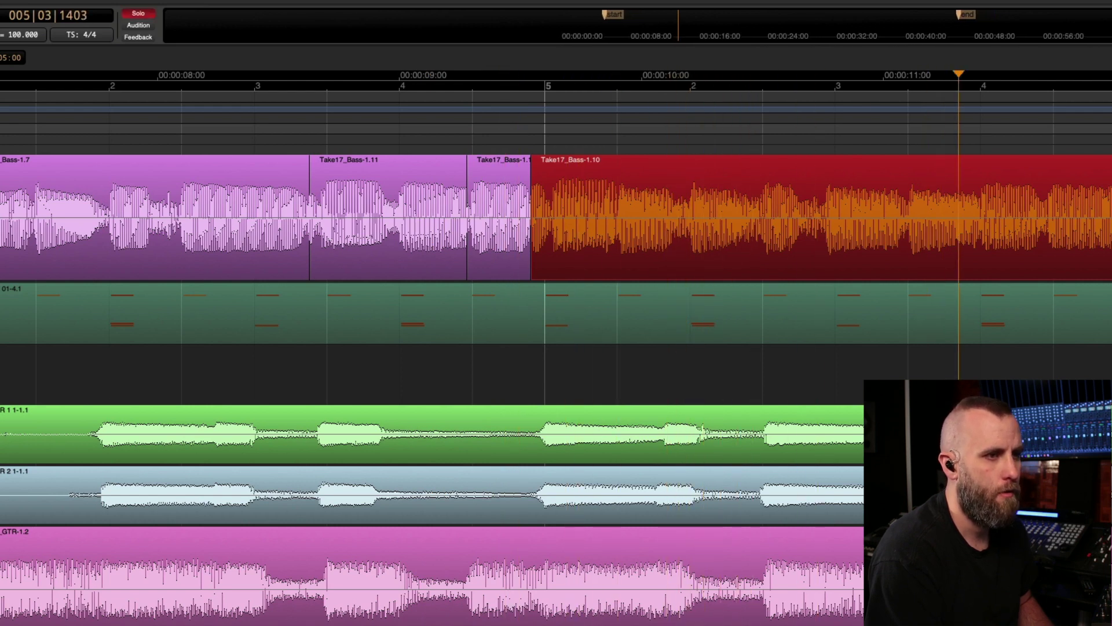
key(space)
Audition the following bass passage from about bar 5 beat 4 into bar 6
scroll(46, 183, right, 10)
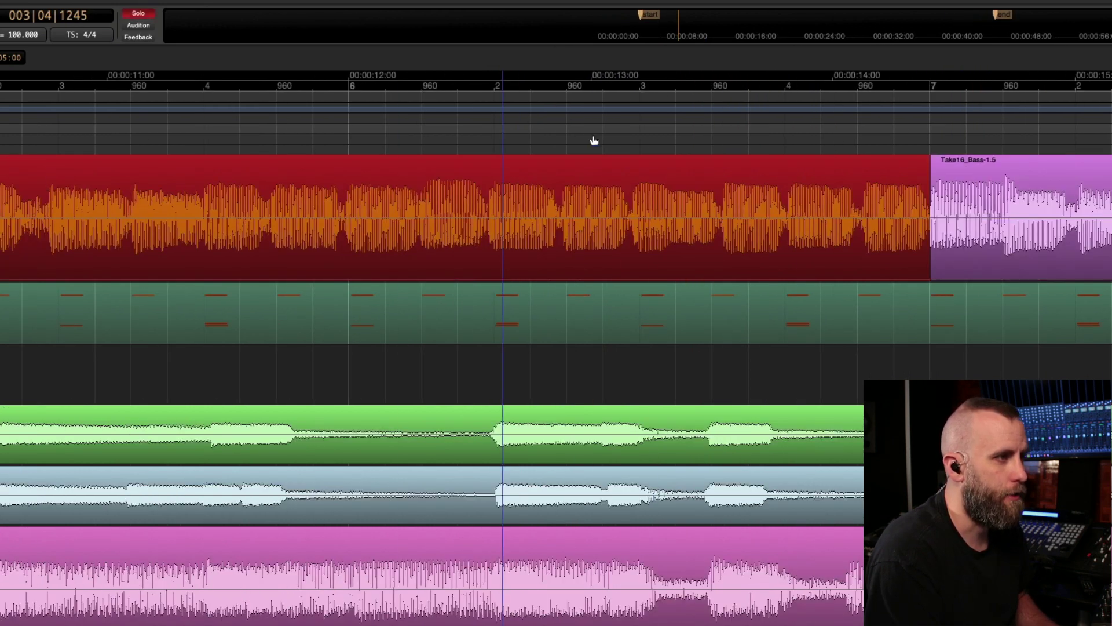
click(215, 132)
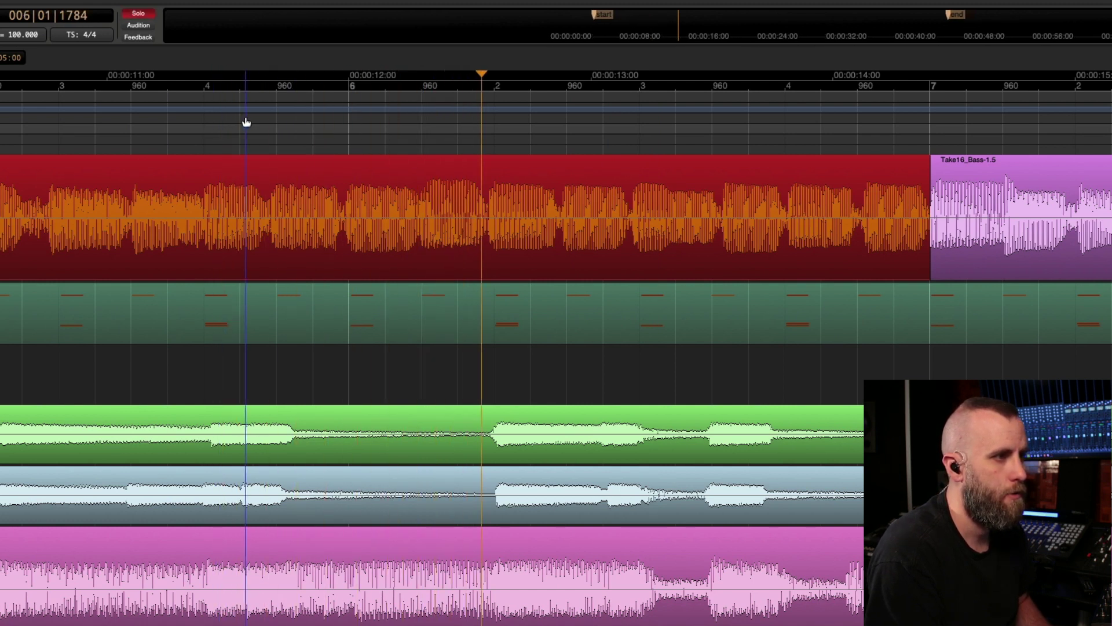
key(space)
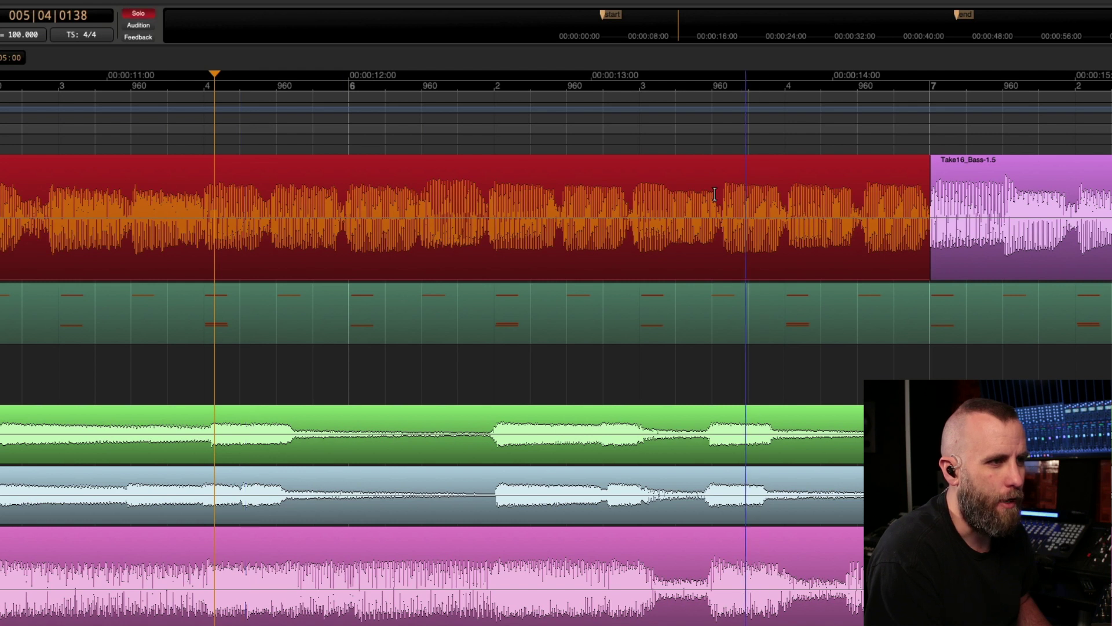
Split the Bass region just before beat 3 of bar 6 and about half a beat after it, and select the short slice between
click(629, 204)
key(super+y)
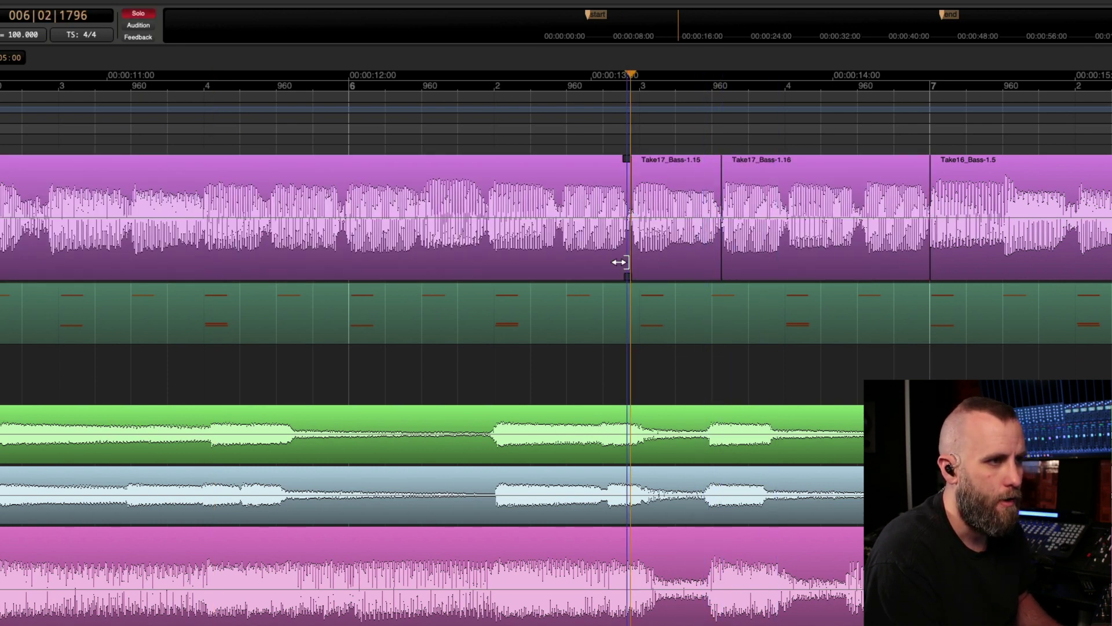
click(662, 255)
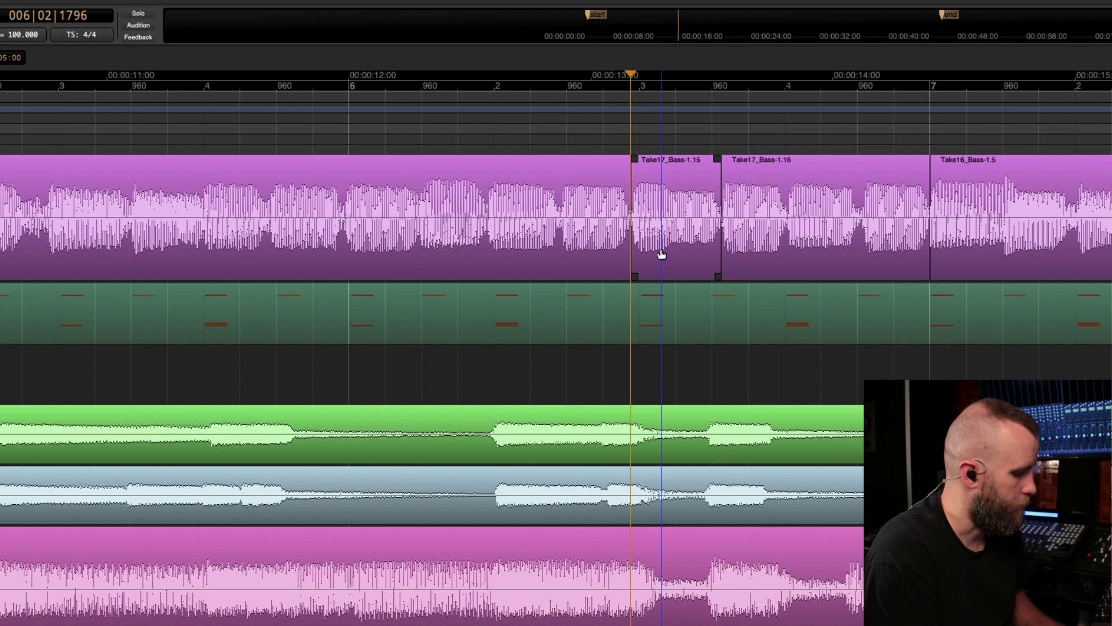
click(660, 254)
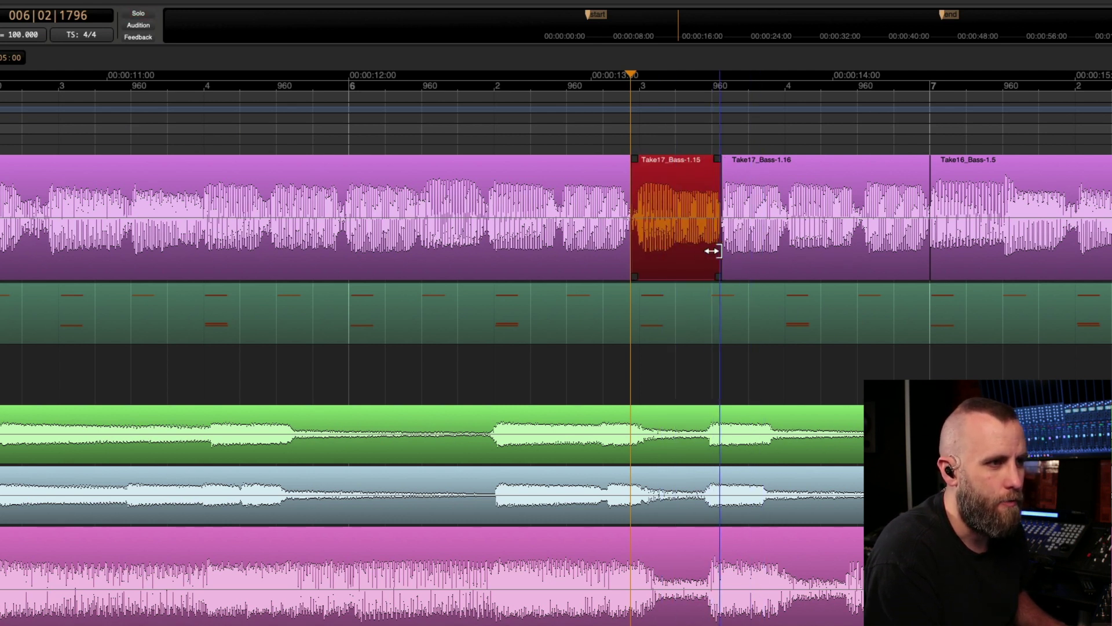
Move the boundary after the short bass slice slightly earlier, and slip the following slice's audio earlier
drag(718, 253, 704, 253)
mouse_move(782, 267)
mouse_down()
mouse_move(772, 259)
mouse_move(774, 269)
mouse_up()
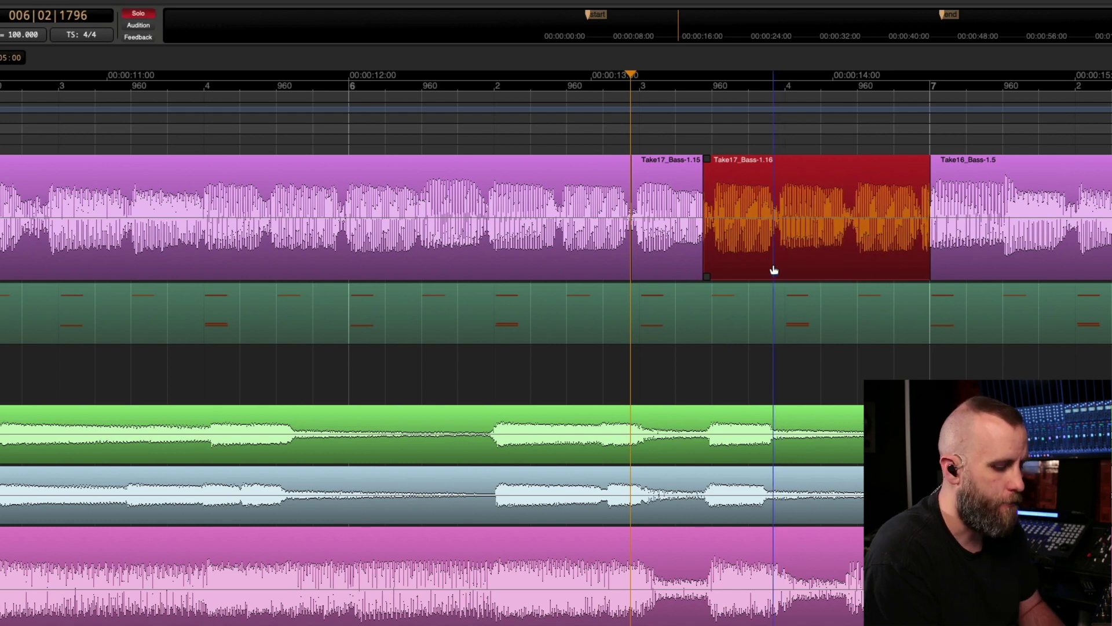
Overlap both joints of the short bass slice at bar 6 beat 3 by extending the following slice's start earlier and the preceding region's end later
key(ctrl+l)
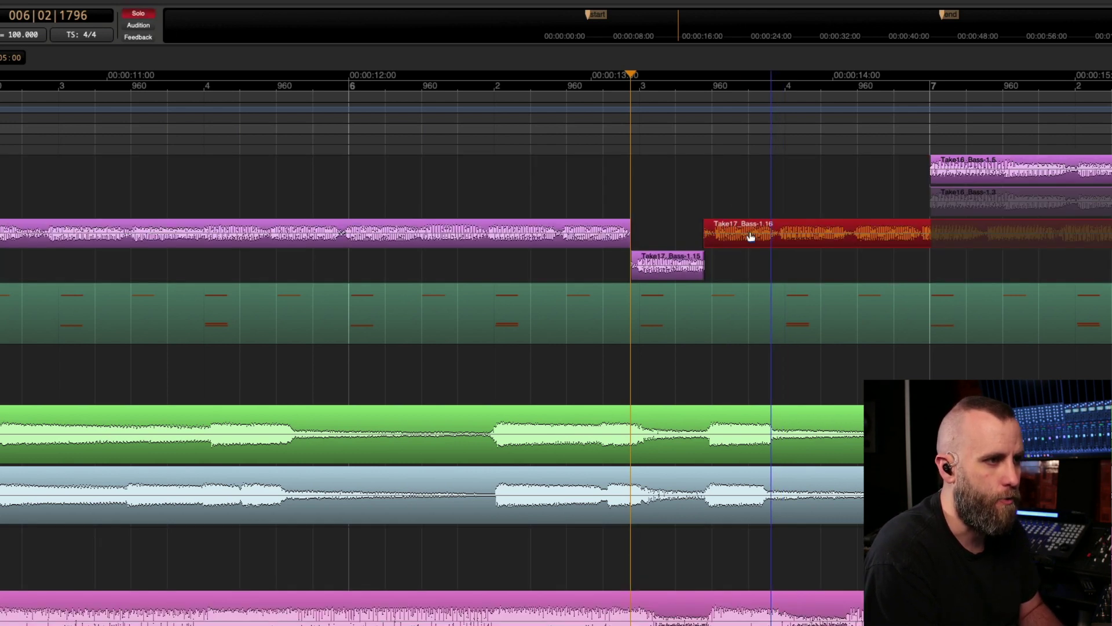
scroll(700, 119, up, 4)
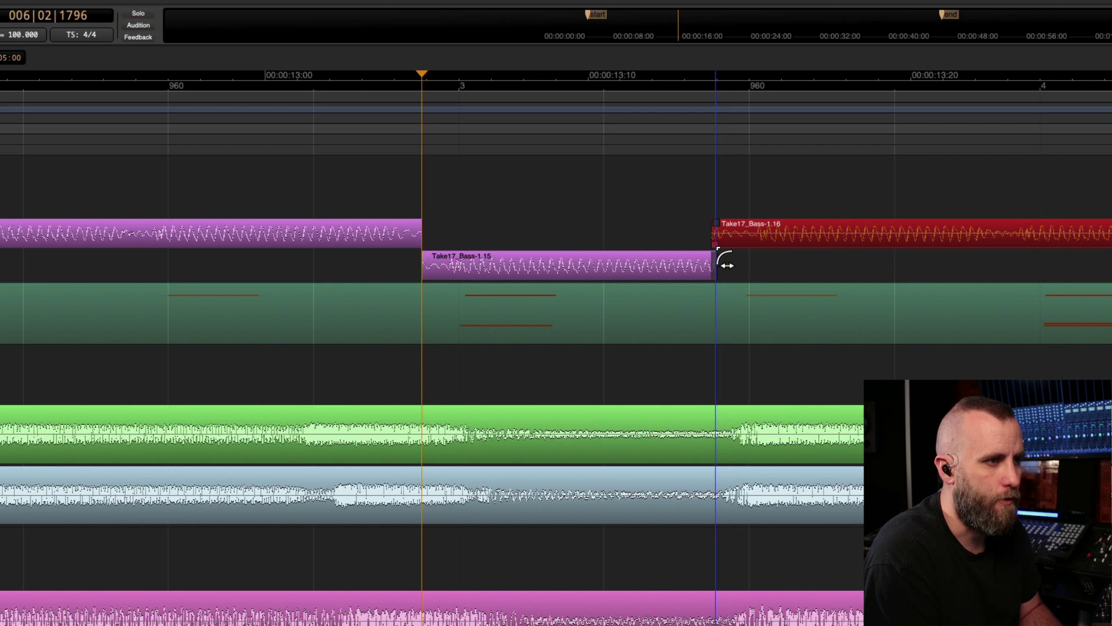
drag(718, 238, 708, 239)
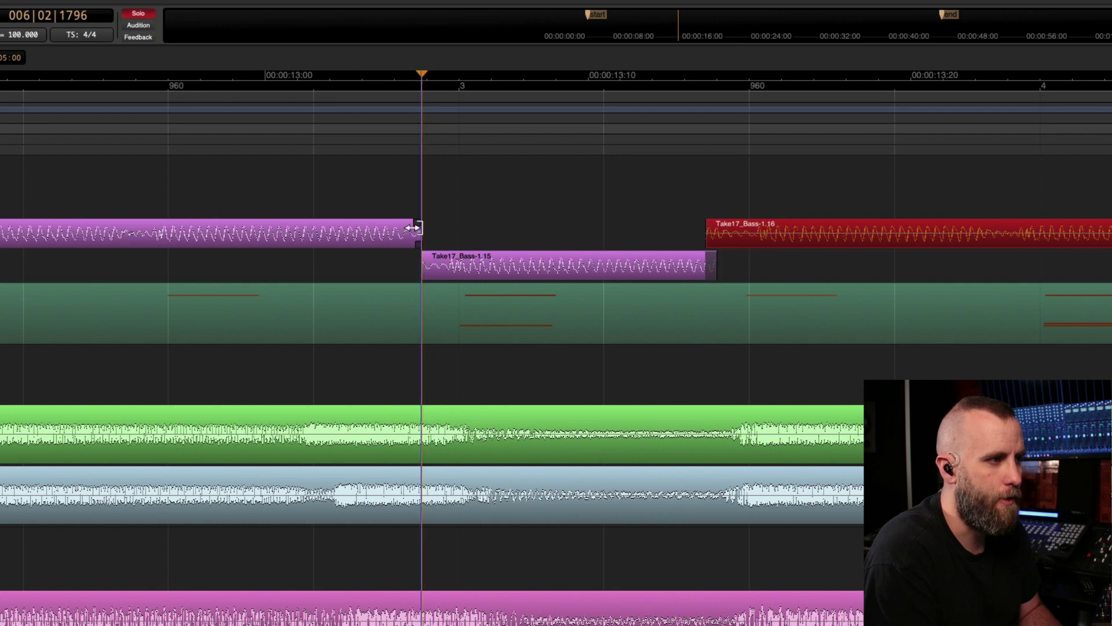
drag(413, 228, 417, 228)
key(minus)
key(minus)
Play back the bass through the bar 6 edits and on into bar 8
click(162, 128)
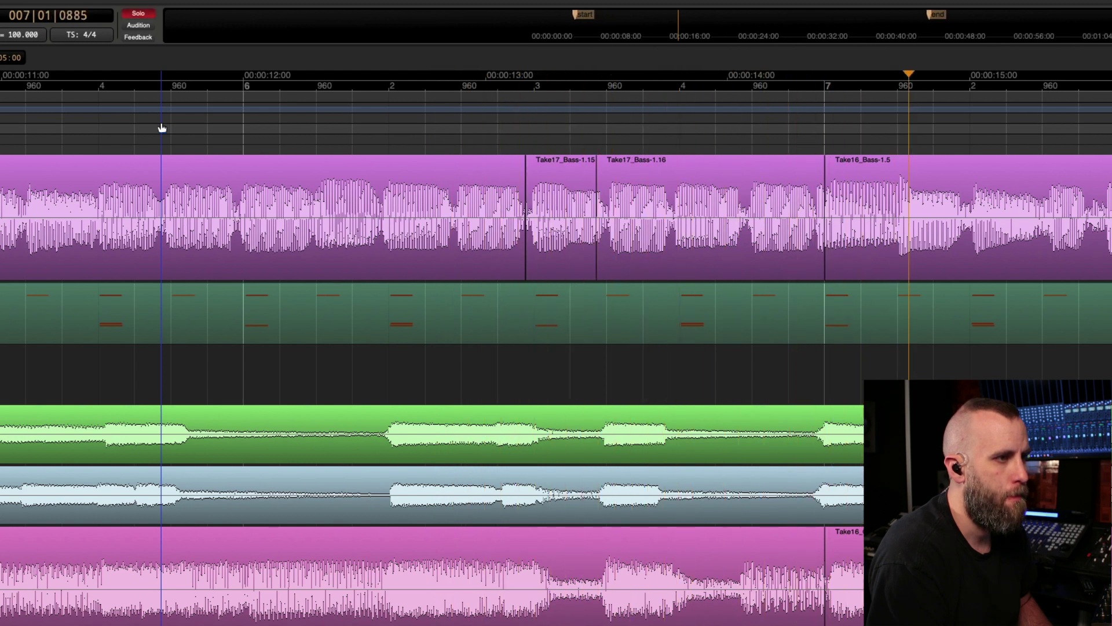
key(space)
key(space)
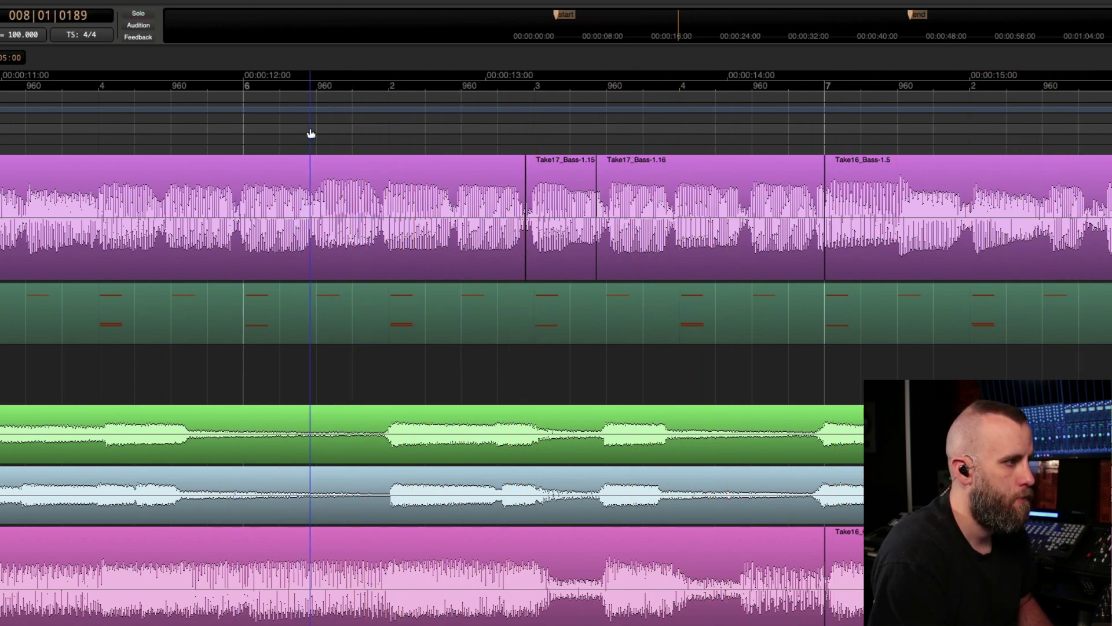
scroll(311, 134, down, 3)
scroll(339, 122, up, 2)
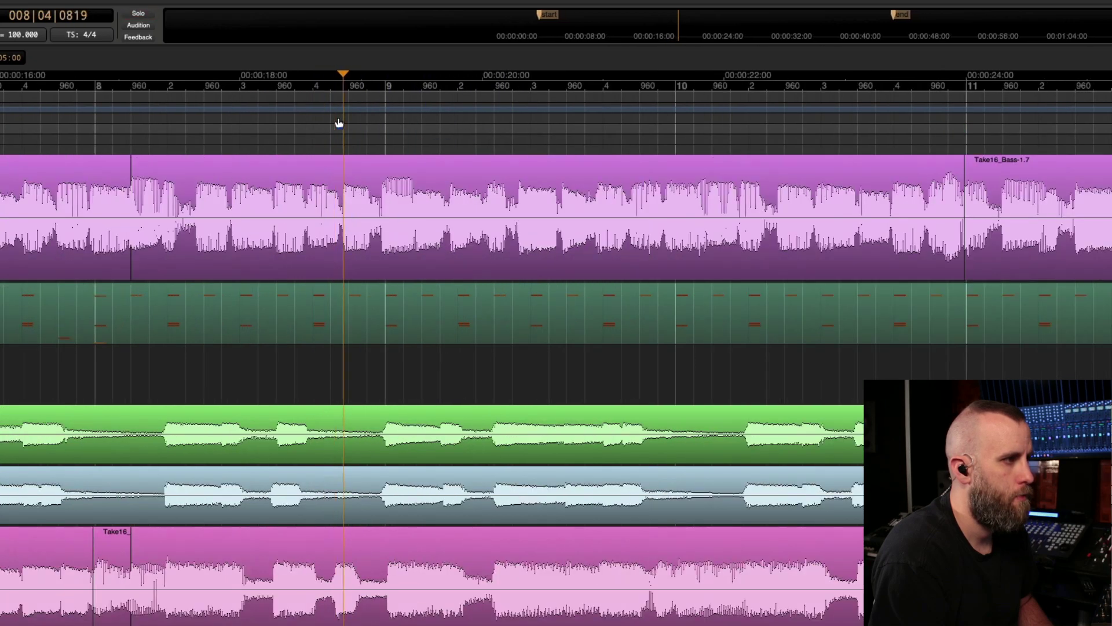
key(space)
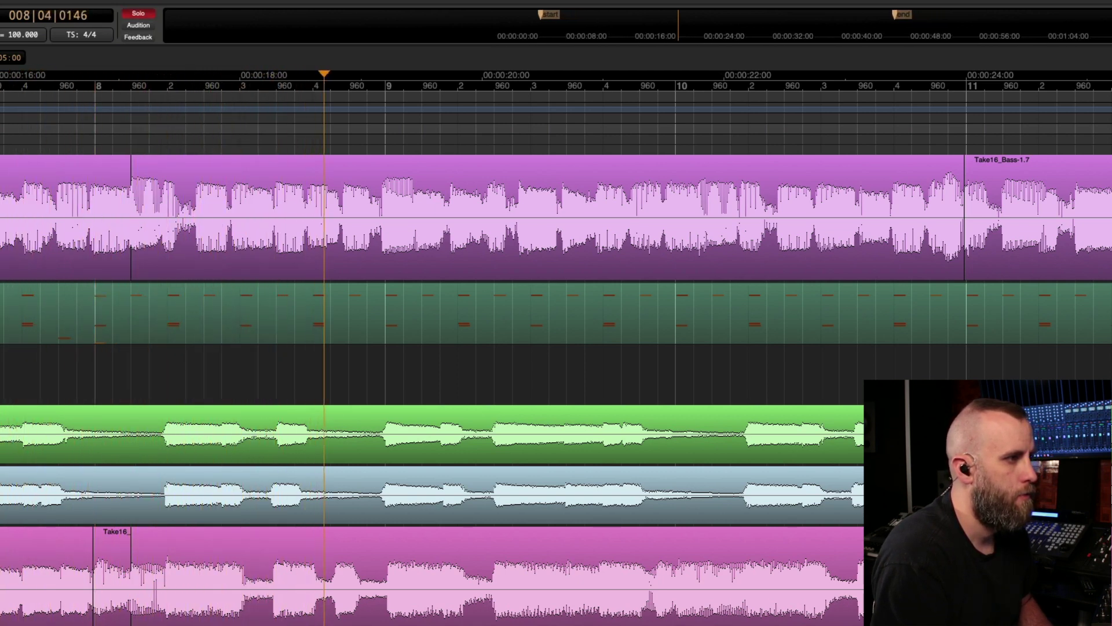
key(space)
Split the bass shortly after bar 8 beat 2 and just before the off-beat of beat 3, and slip the enclosed slice's audio slightly later
scroll(201, 138, up, 1)
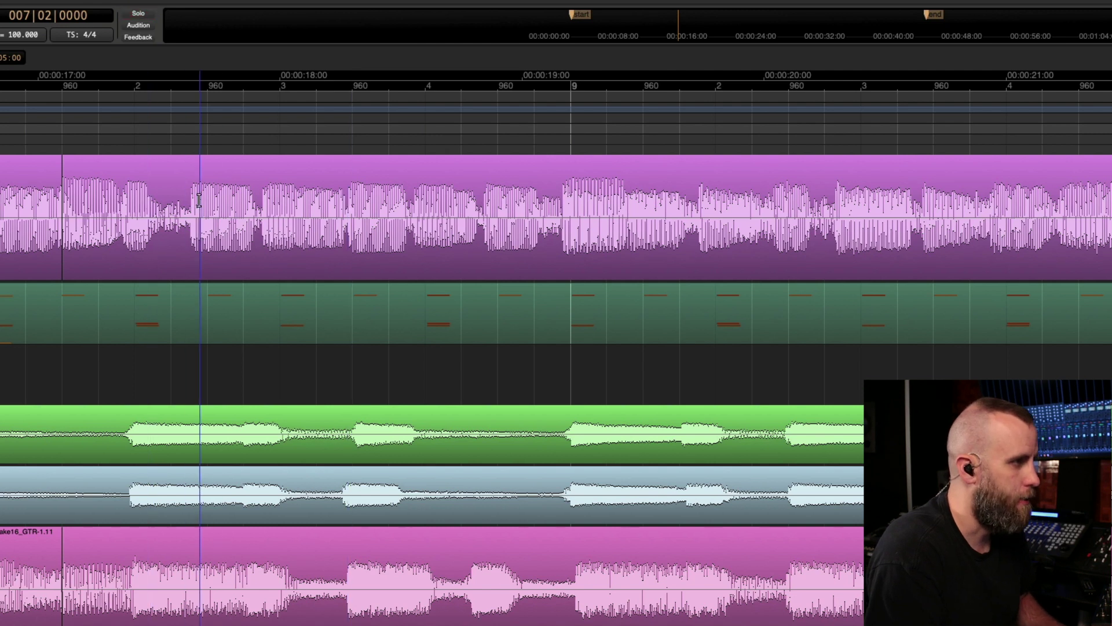
click(181, 220)
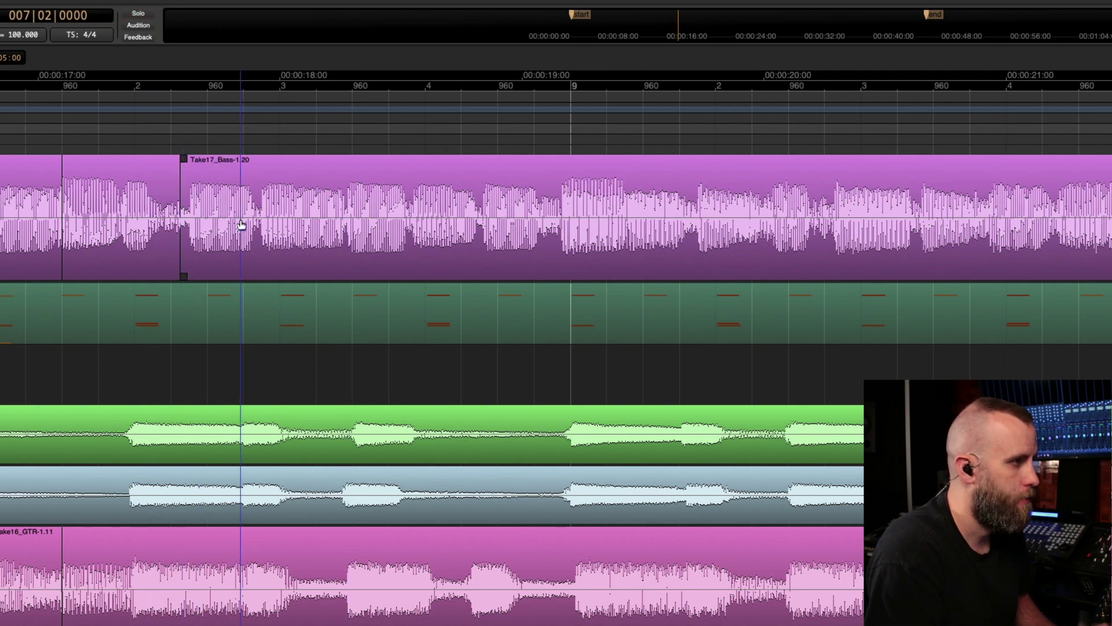
click(345, 199)
click(291, 221)
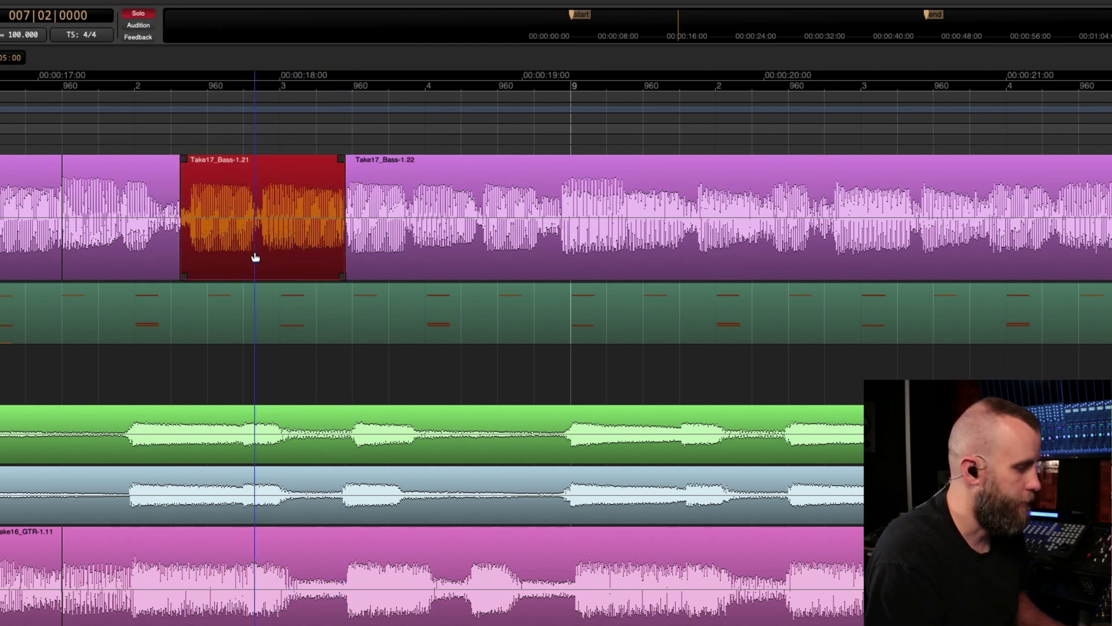
drag(254, 250, 267, 252)
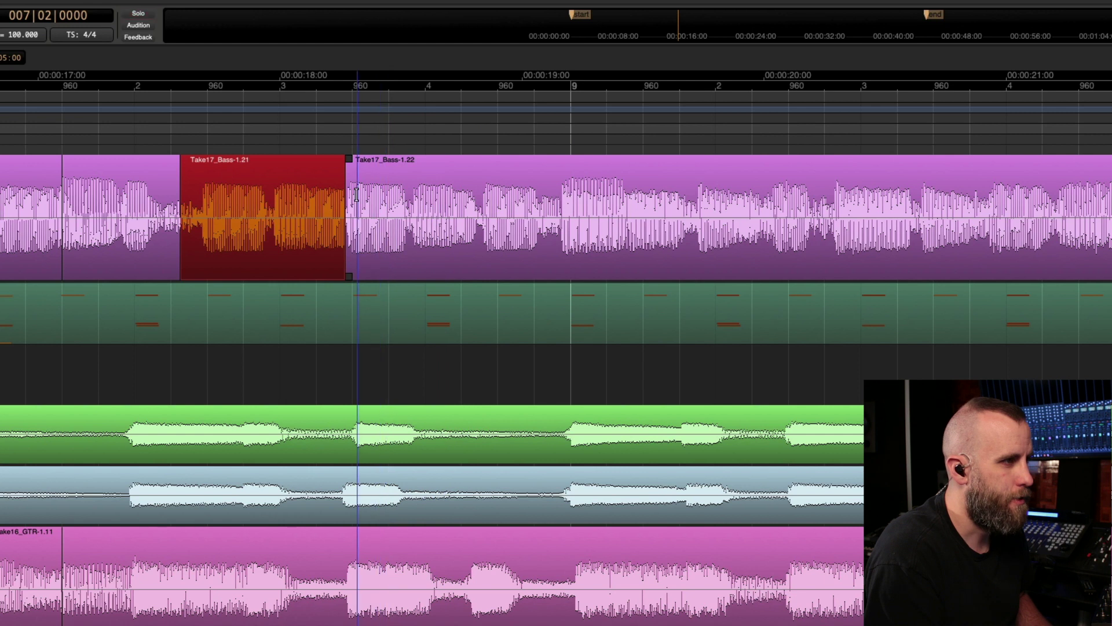
Split the bass just before bar 8 beat 4 and just before bar 9, and slip the audio of the slice between slightly later
click(410, 207)
key(b)
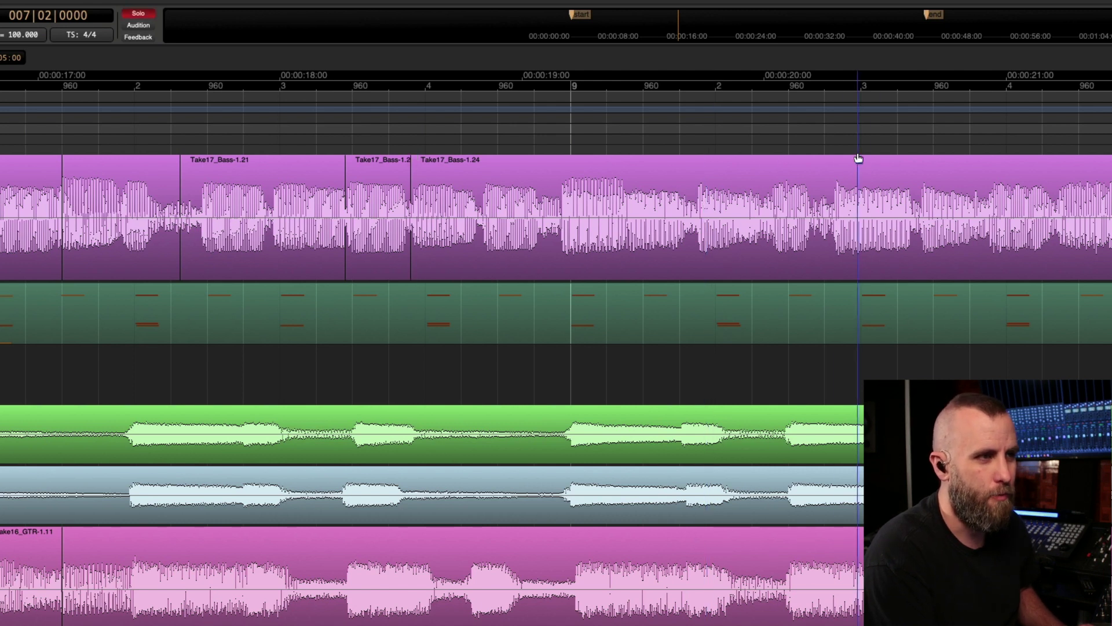
alt+click(561, 196)
click(474, 259)
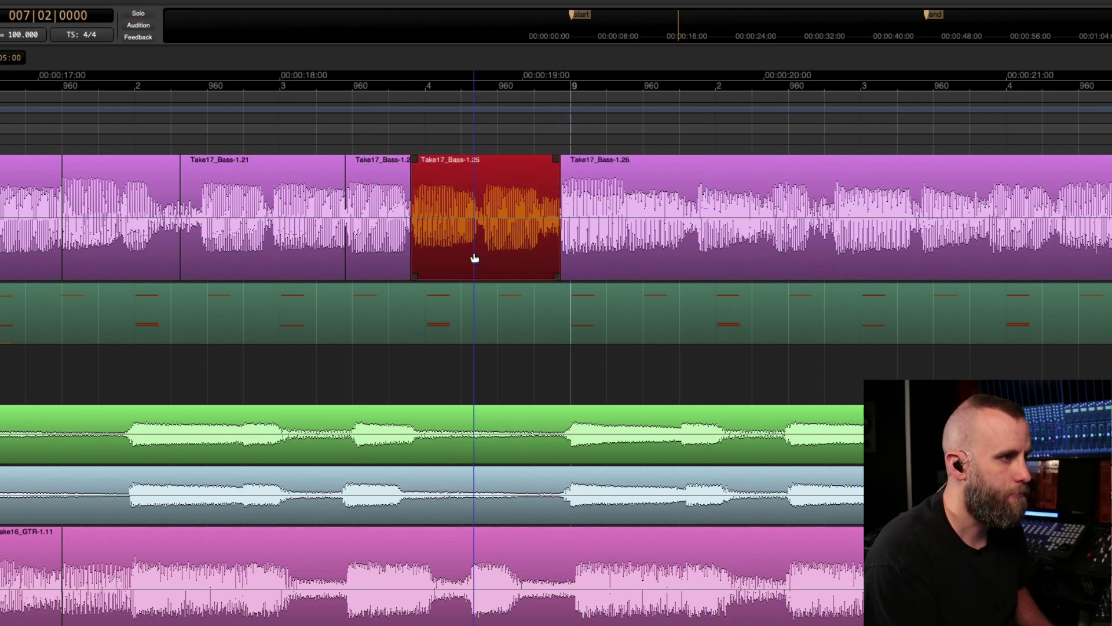
drag(419, 258, 458, 254)
key(ctrl+z)
Extend the end of the short slice before bar 8 beat 4 slightly under the following slice, and check the overlap with the layers stacked
click(410, 250)
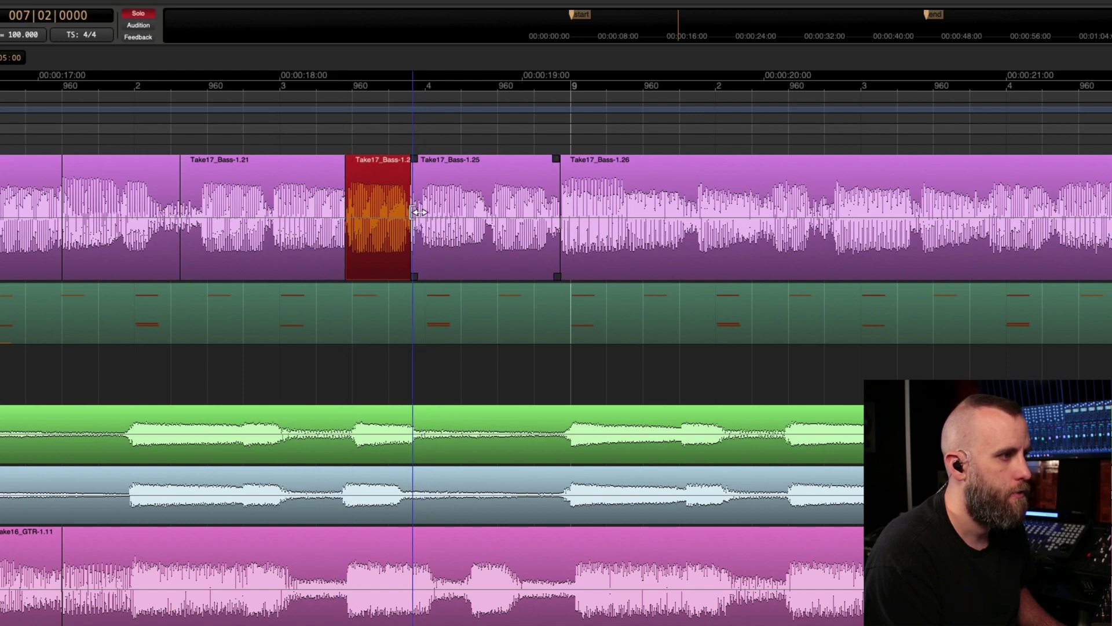
drag(407, 155, 457, 154)
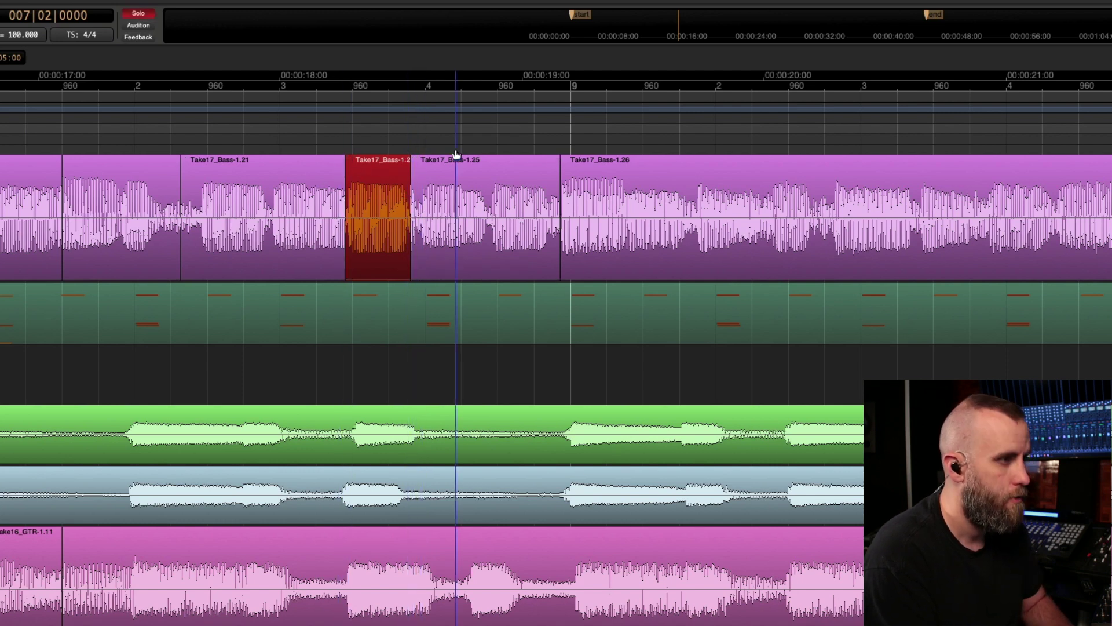
key(alt+l)
scroll(406, 116, up, 5)
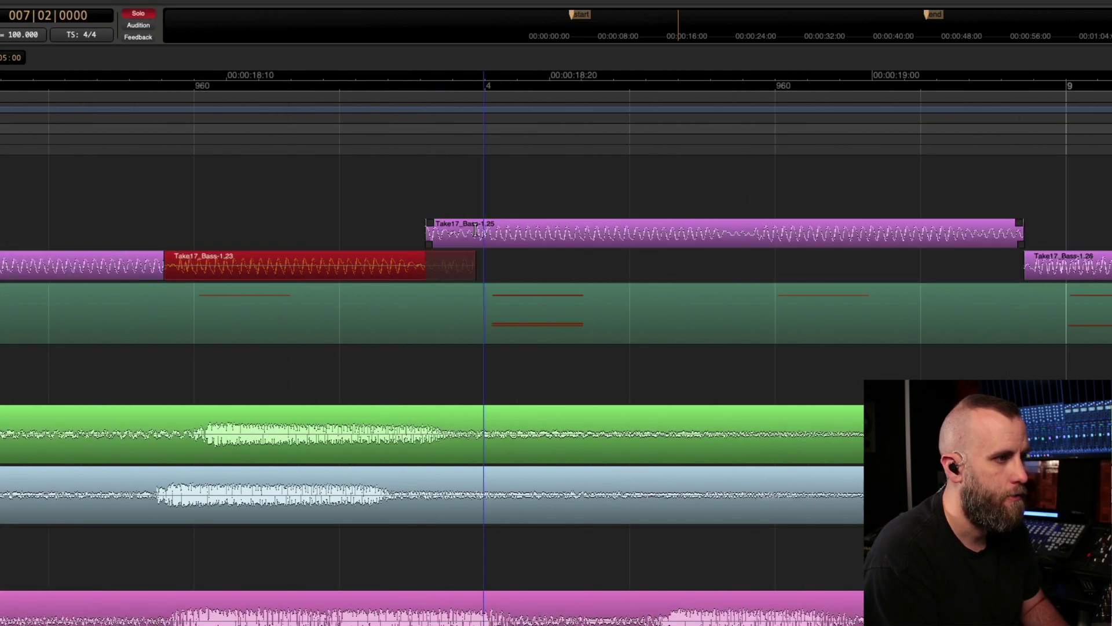
click(438, 255)
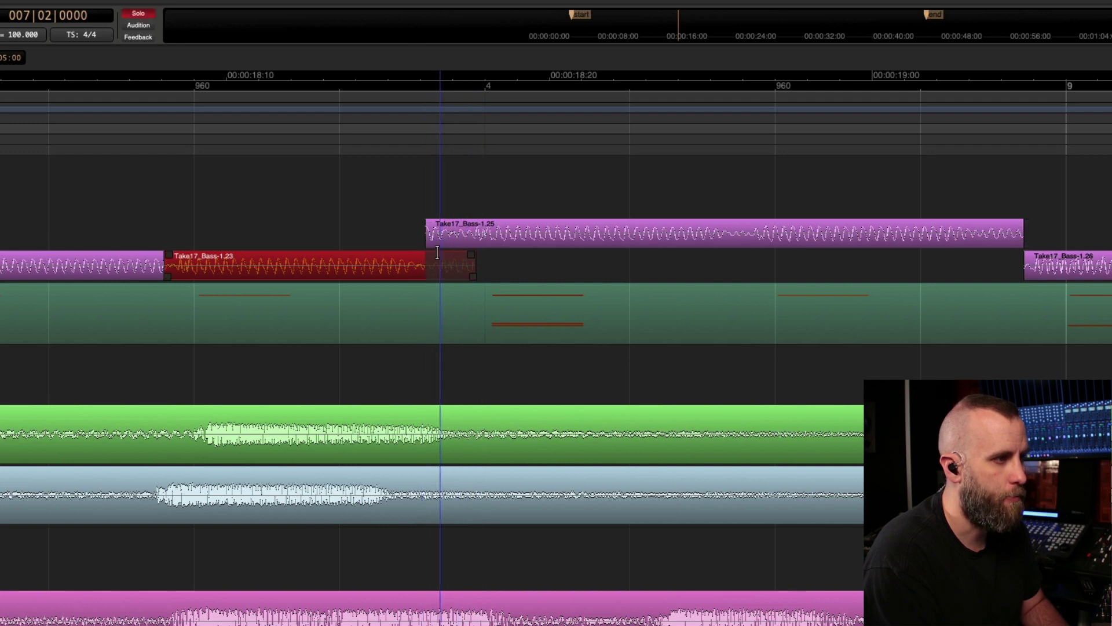
click(443, 215)
key(alt+l)
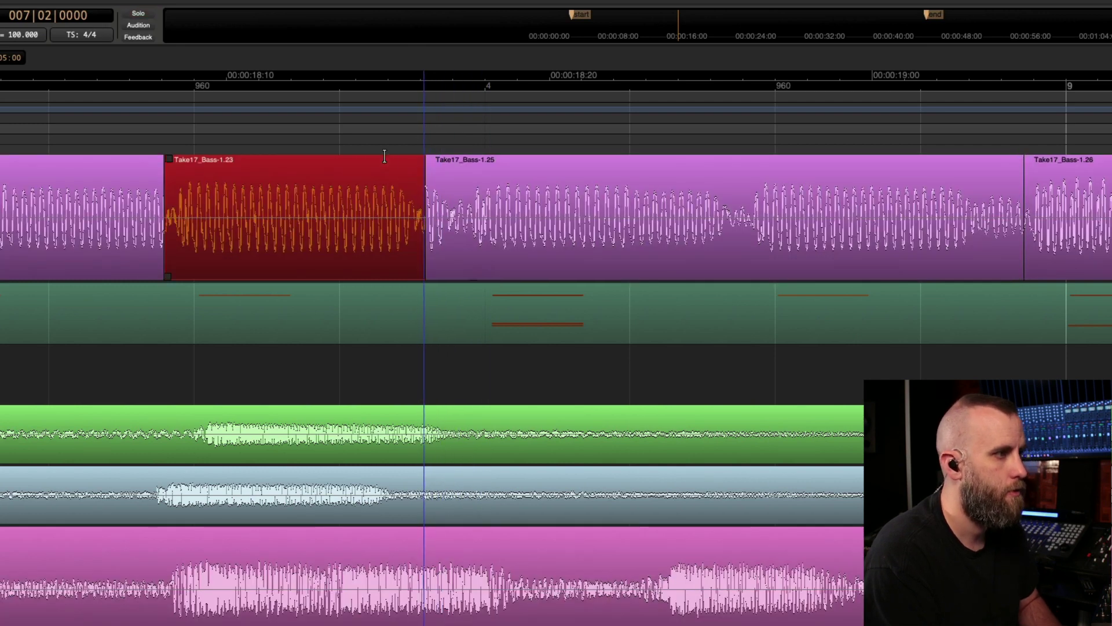
Audition the edited bass from about bar 7 beat 4 into bar 9
scroll(287, 92, down, 4)
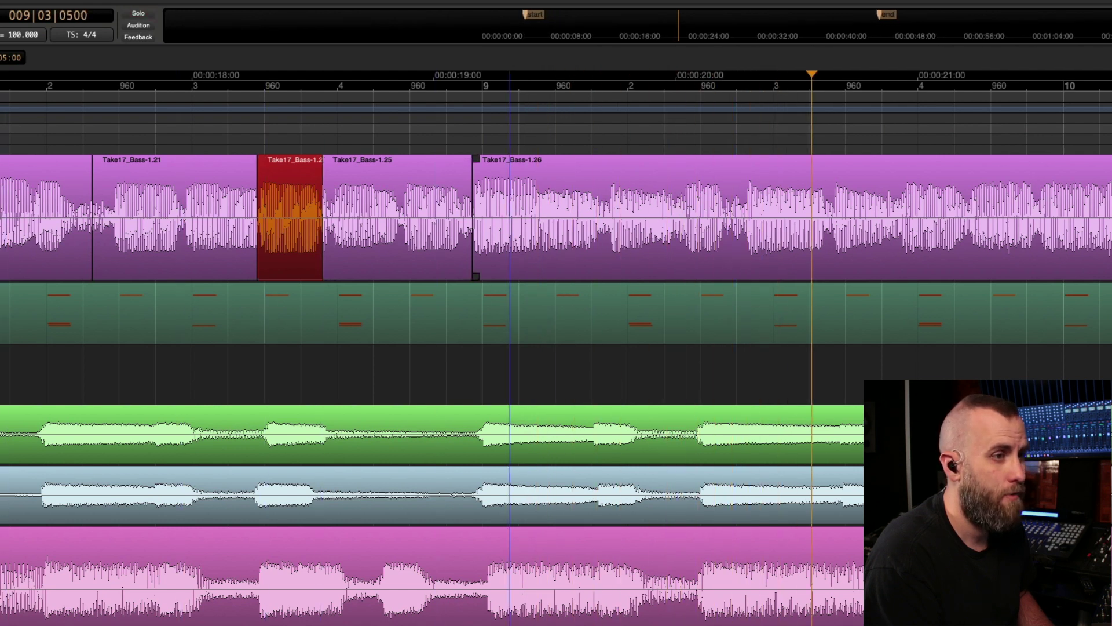
key(space)
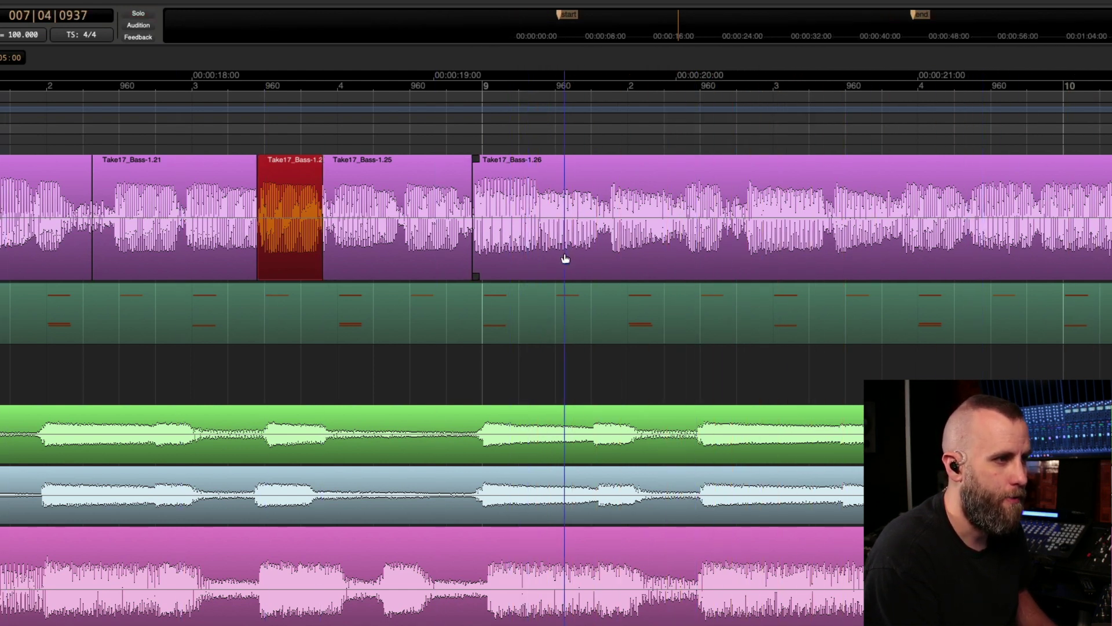
scroll(565, 259, left, 5)
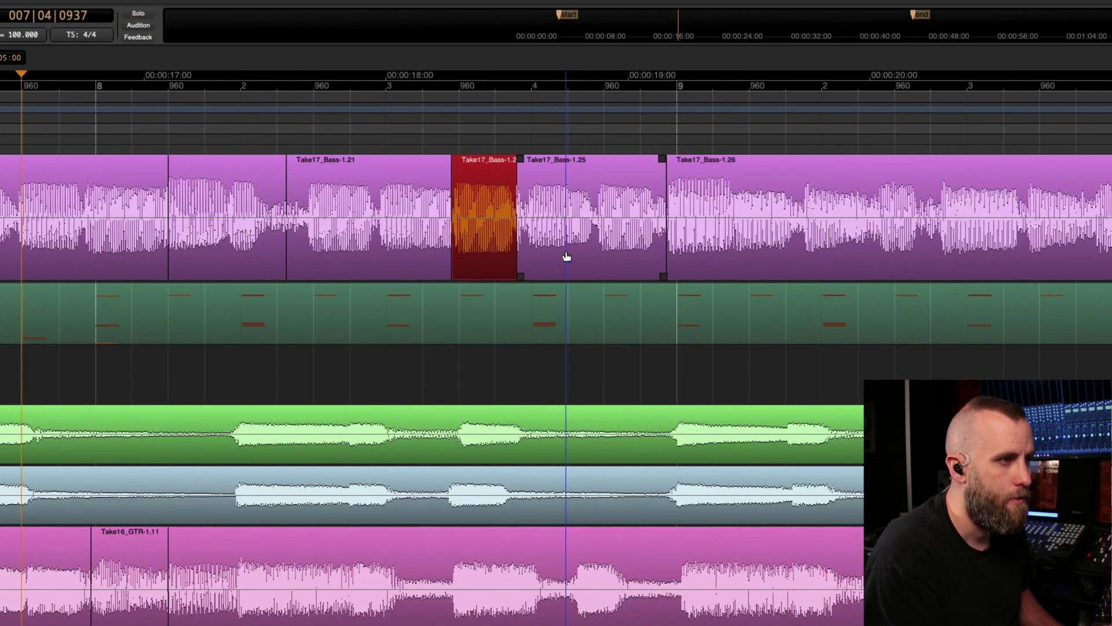
scroll(567, 256, left, 2)
Slip the audio of the long bass region starting at bar 9 slightly later
scroll(566, 257, right, 12)
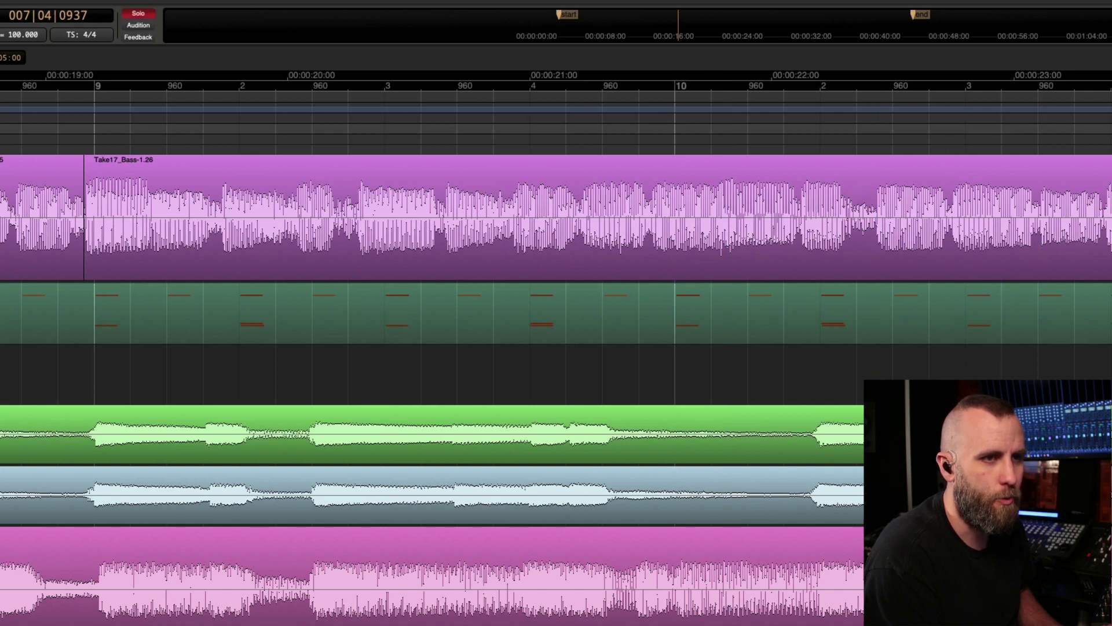
click(1010, 268)
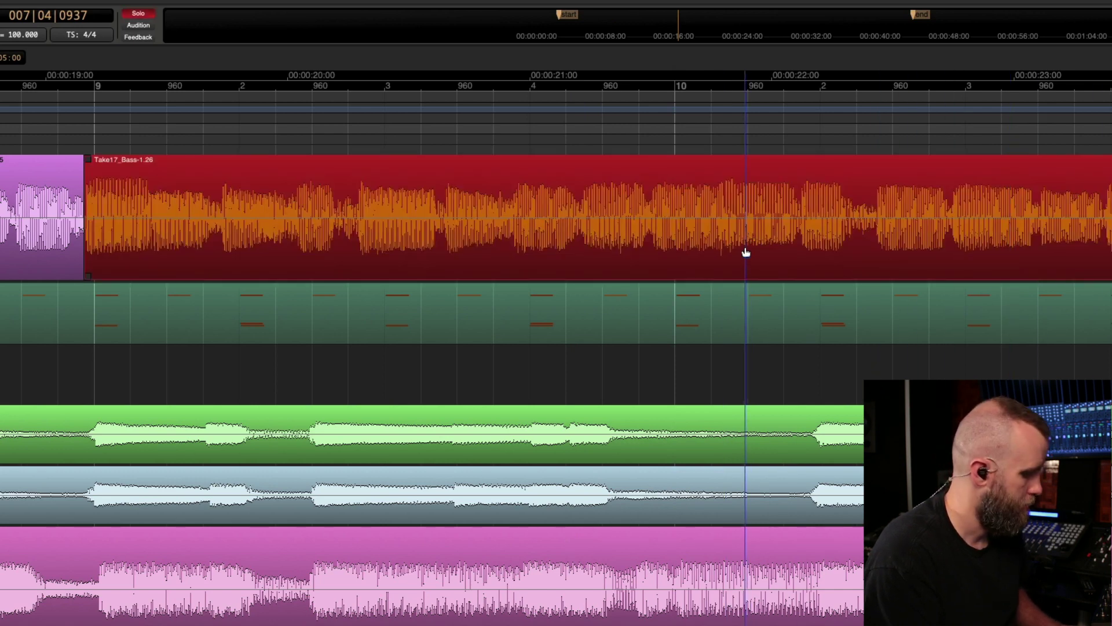
drag(734, 246, 744, 248)
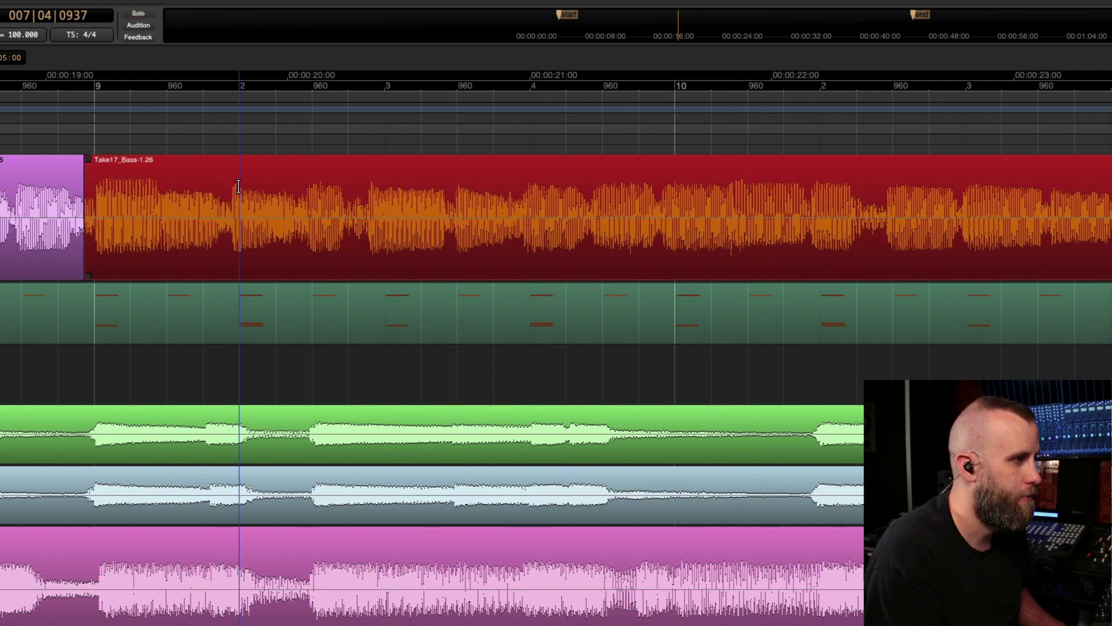
Play back the slipped bass region through bar 9 and into bar 10
click(198, 197)
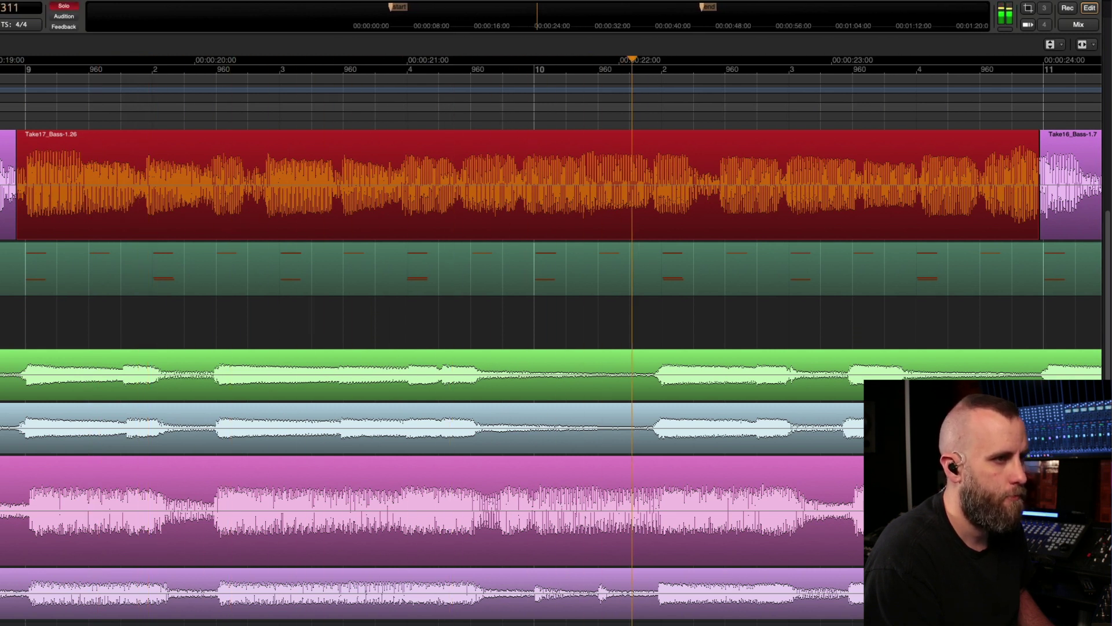
click(612, 170)
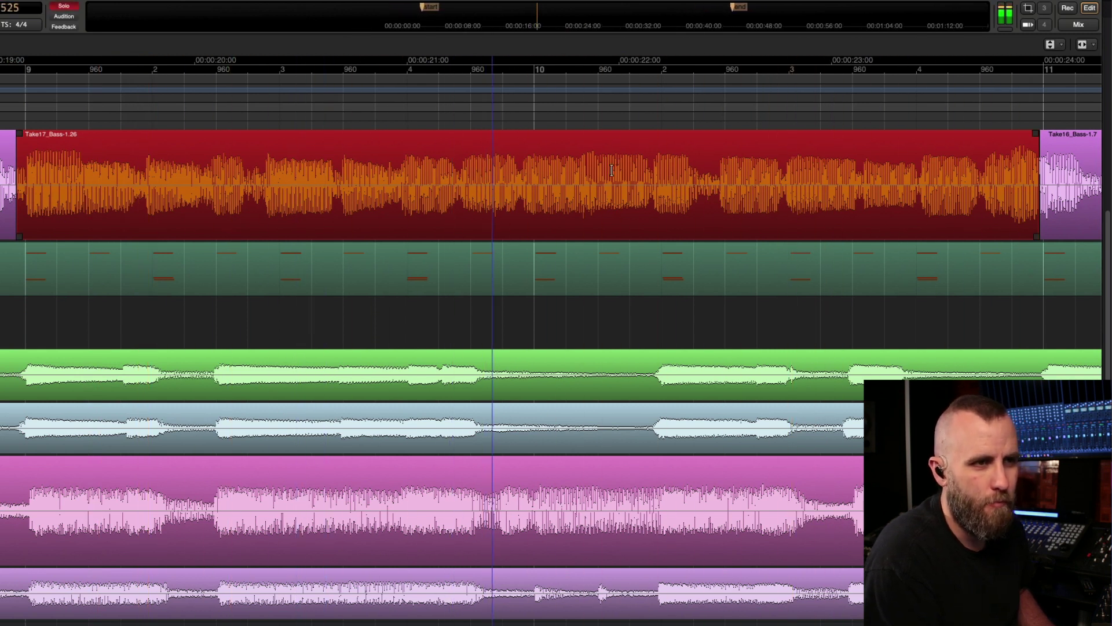
click(683, 156)
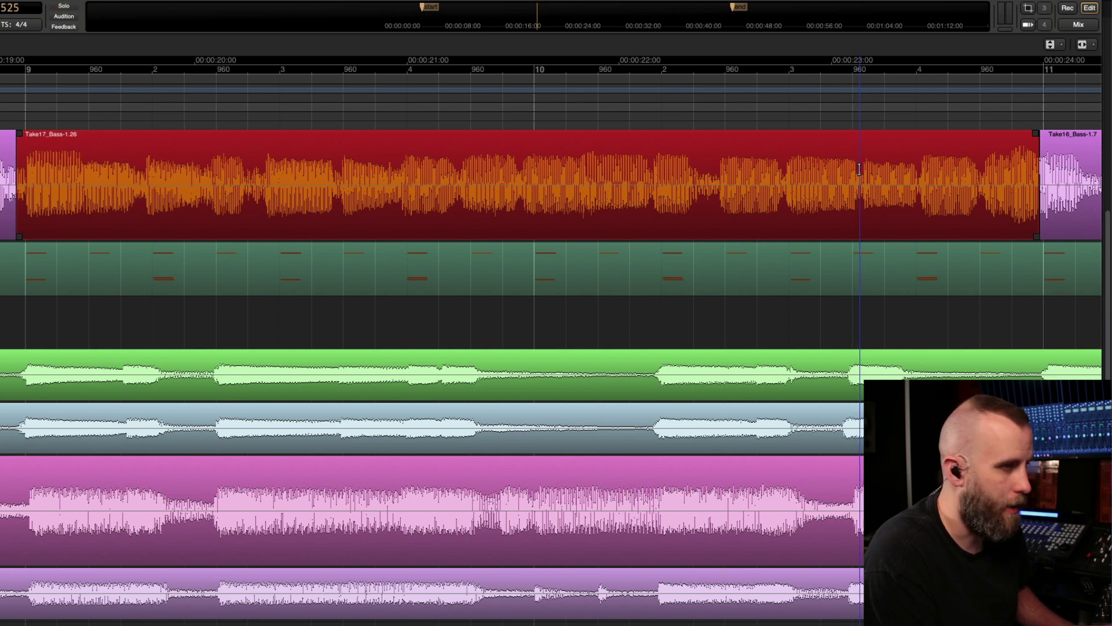
Split the bass just before the off-beat of bar 9 beat 4 and at the off-beat of bar 10 beat 3, and slip the slice between slightly later
key(ctrl+e)
click(798, 192)
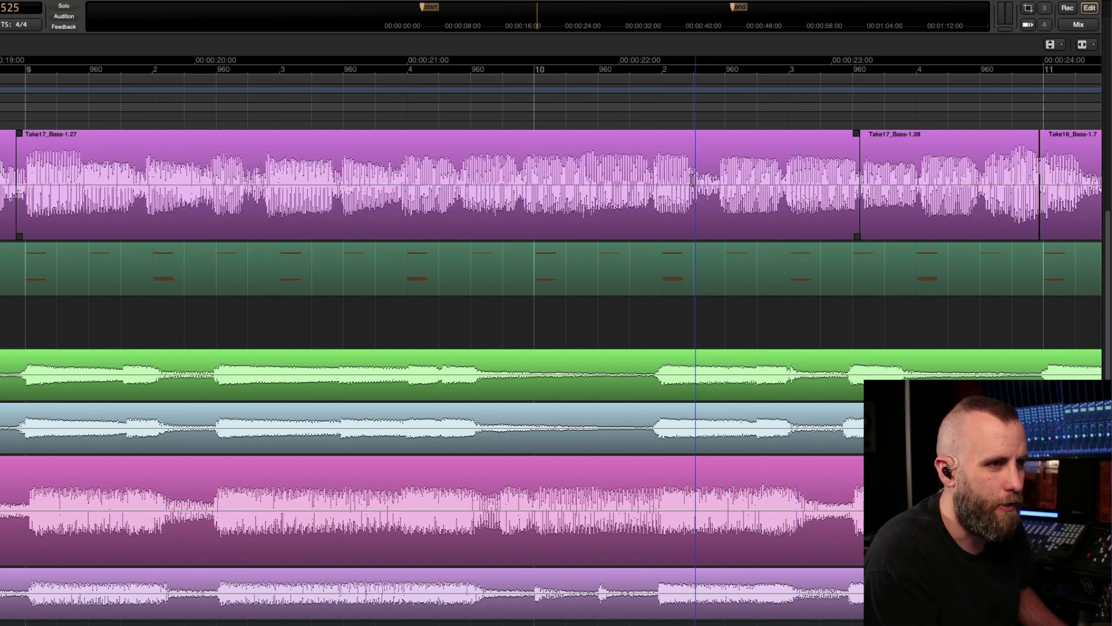
click(543, 174)
click(443, 173)
click(459, 174)
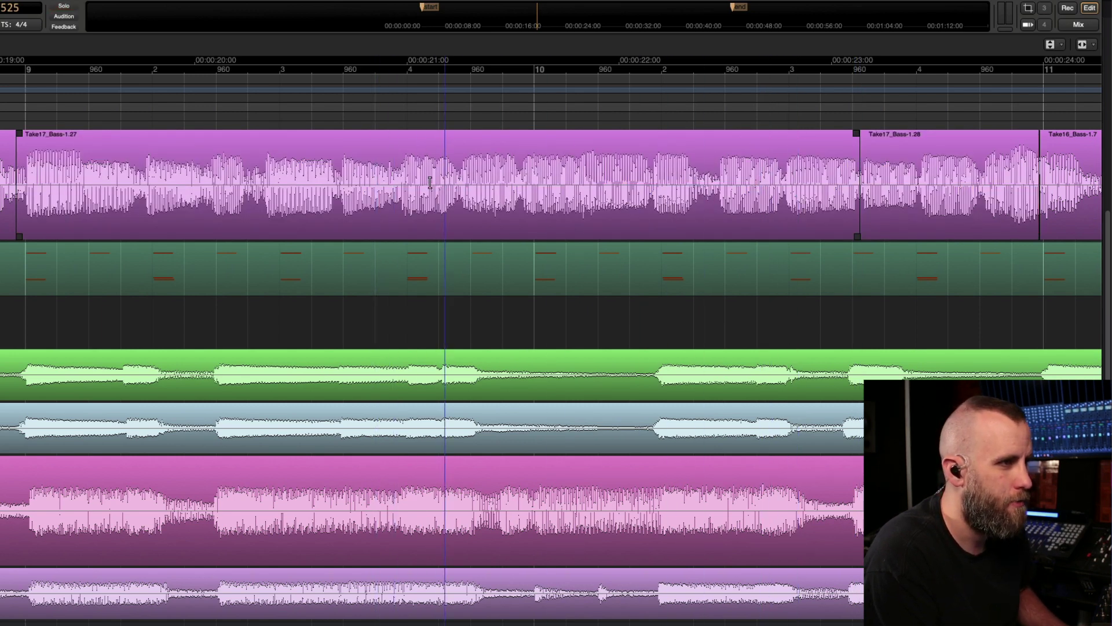
key(ctrl+e)
click(497, 174)
click(497, 197)
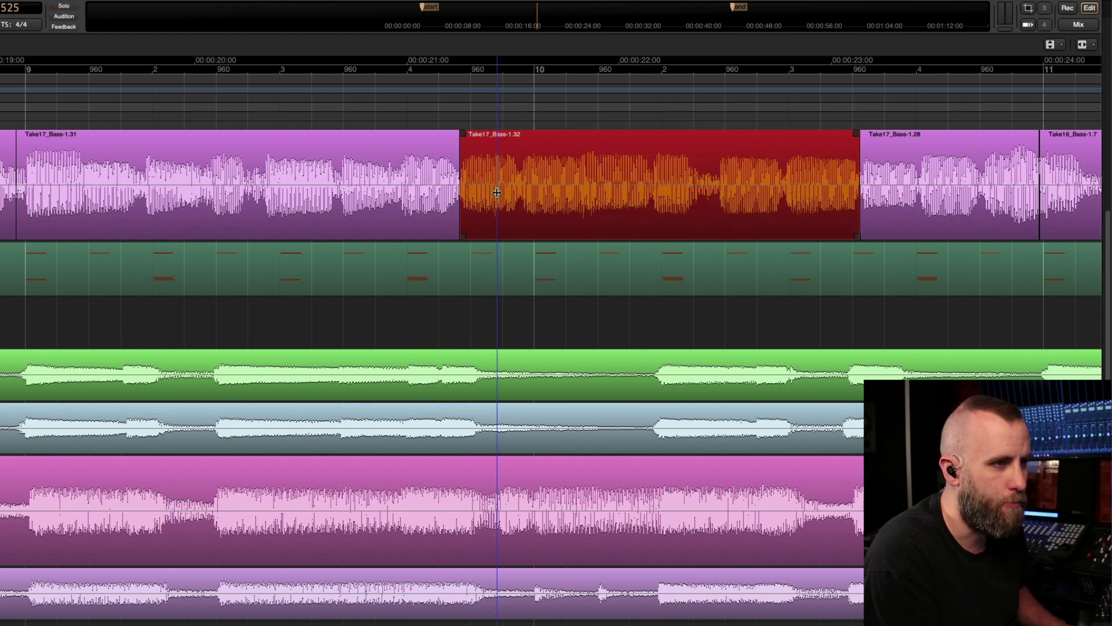
drag(497, 197, 503, 196)
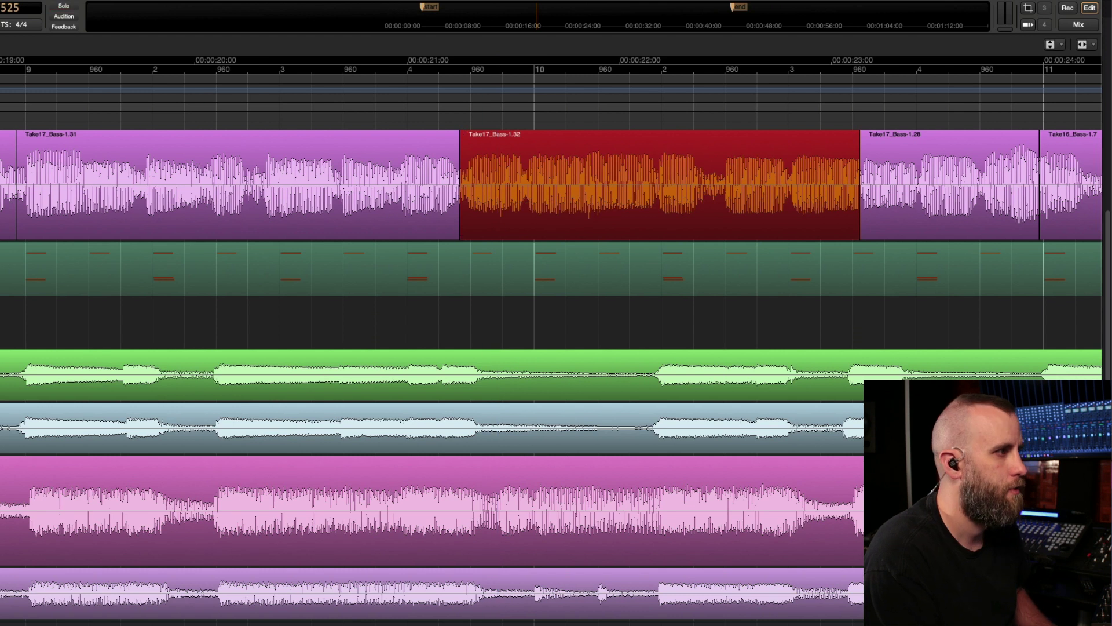
Audition the edited bass slices through bars 9 and 10 into bar 11
key(space)
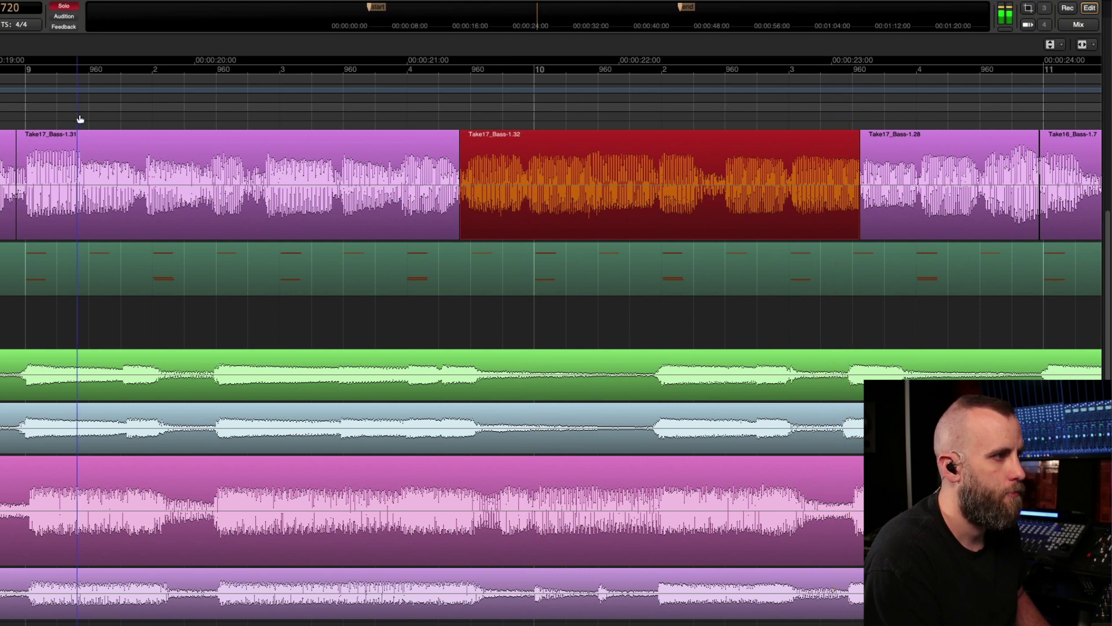
scroll(79, 113, down, 1)
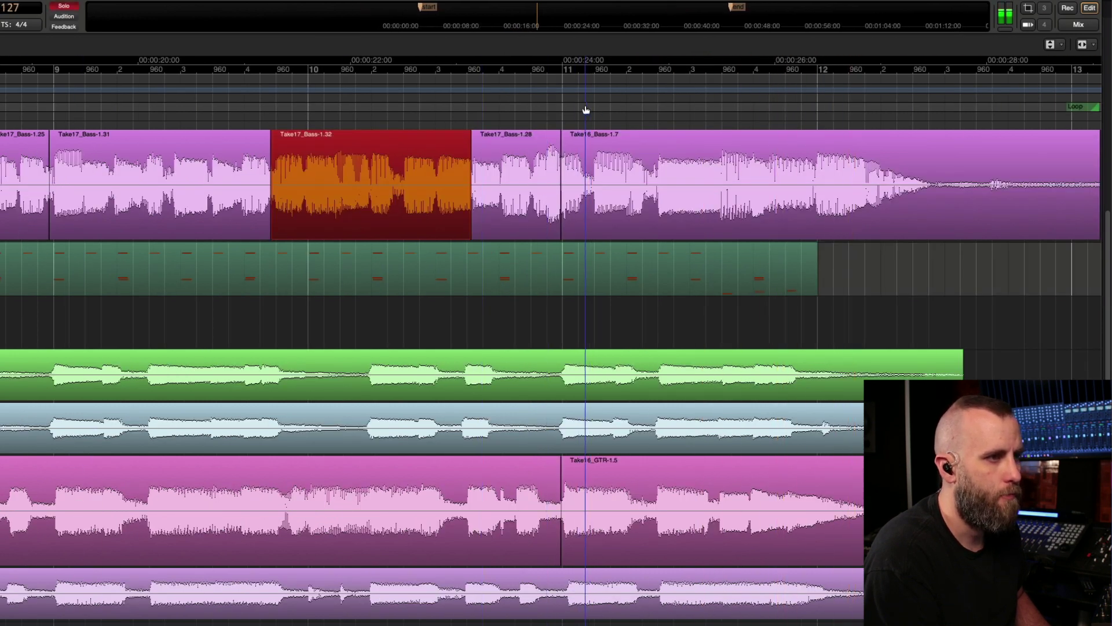
Trim the start of the bass region at bar 11 to just before the off-beat of beat 1
scroll(585, 105, up, 1)
scroll(585, 109, up, 1)
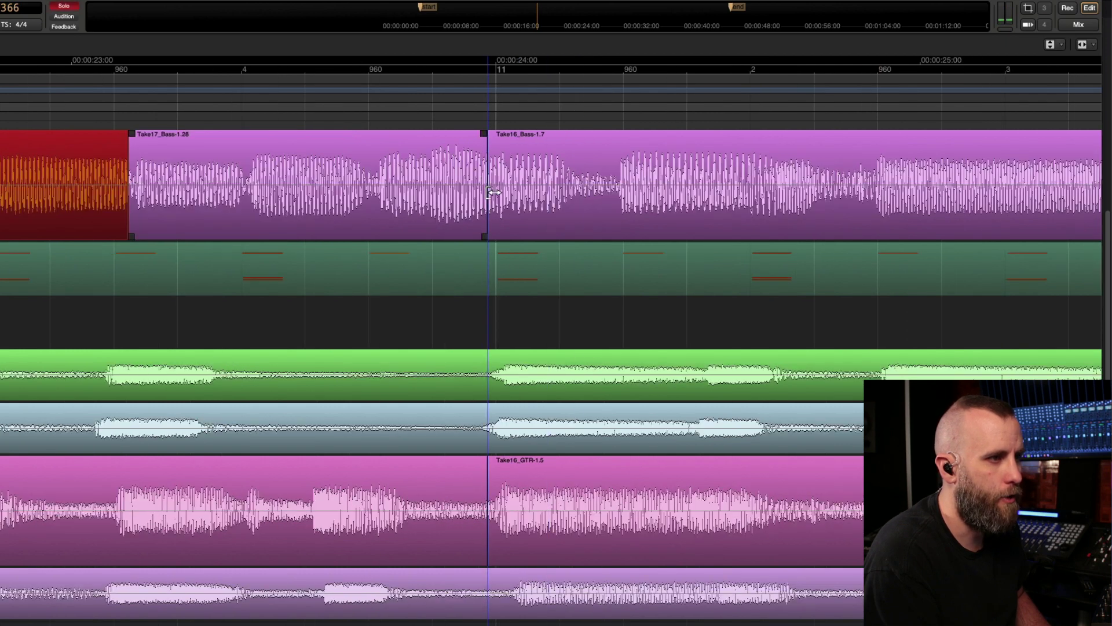
drag(491, 193, 604, 200)
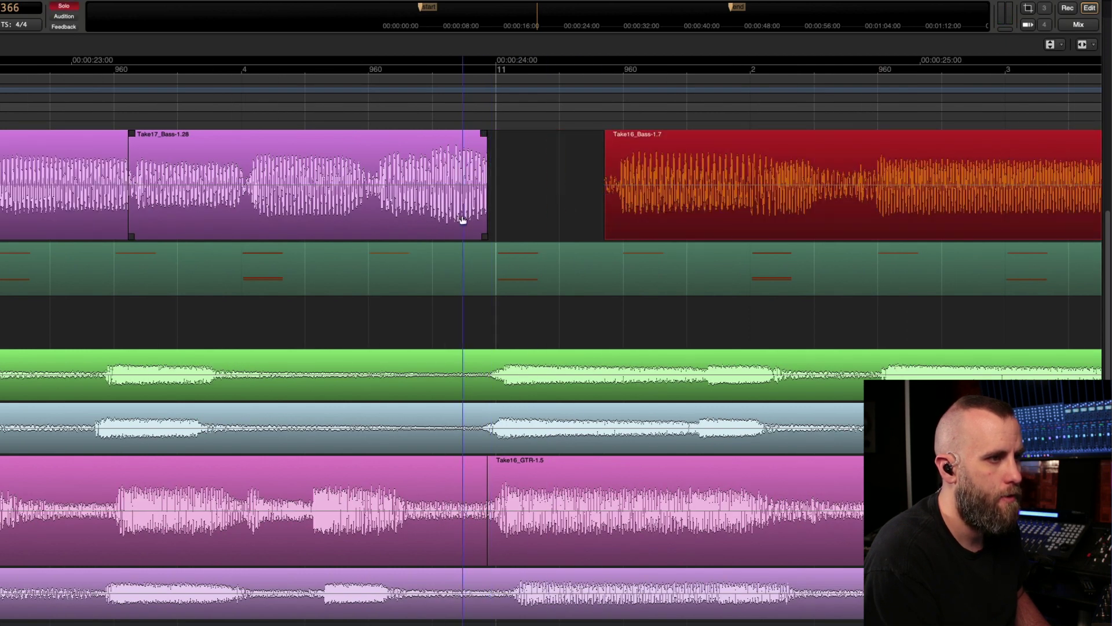
Extend the bass region before bar 11 to the start of the next region and check the joint in the stacked layer view
drag(488, 206, 607, 205)
click(613, 209)
key(l)
click(578, 189)
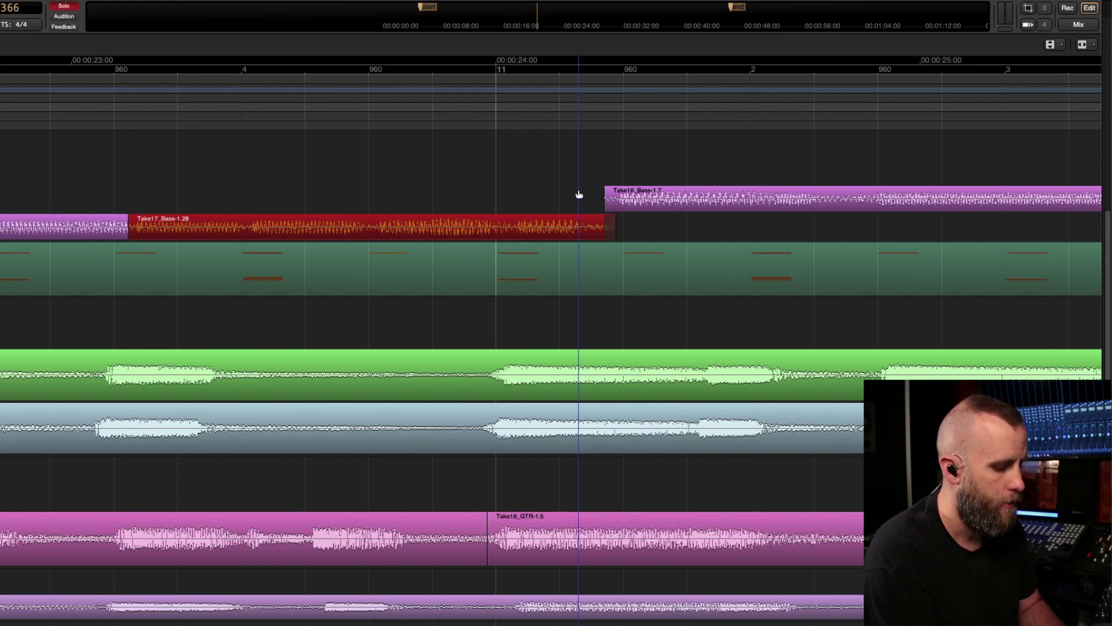
key(l)
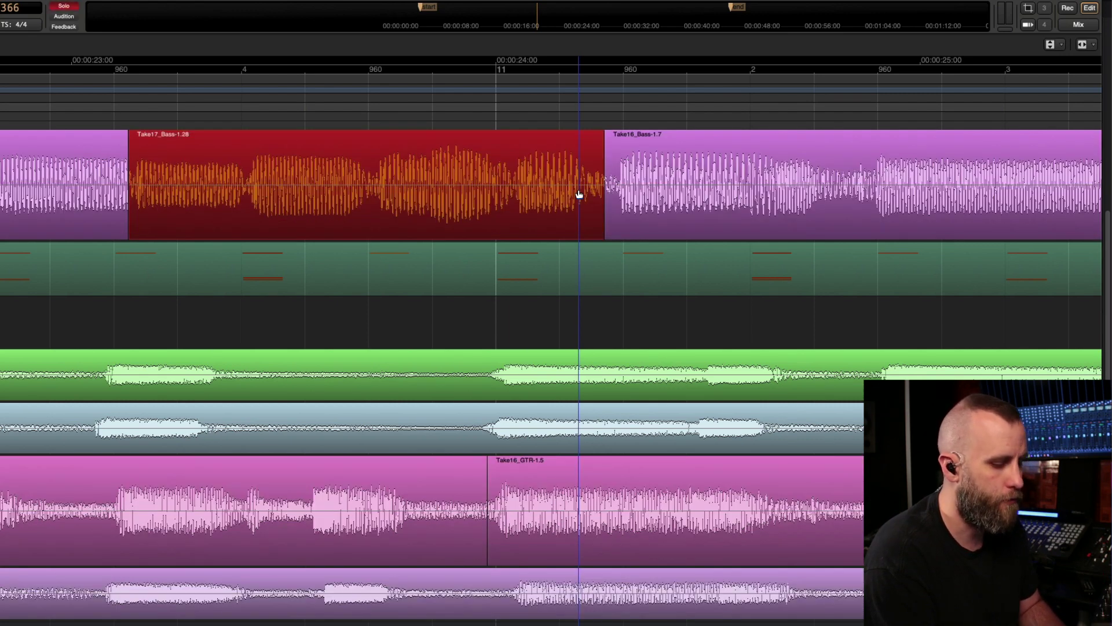
key(l)
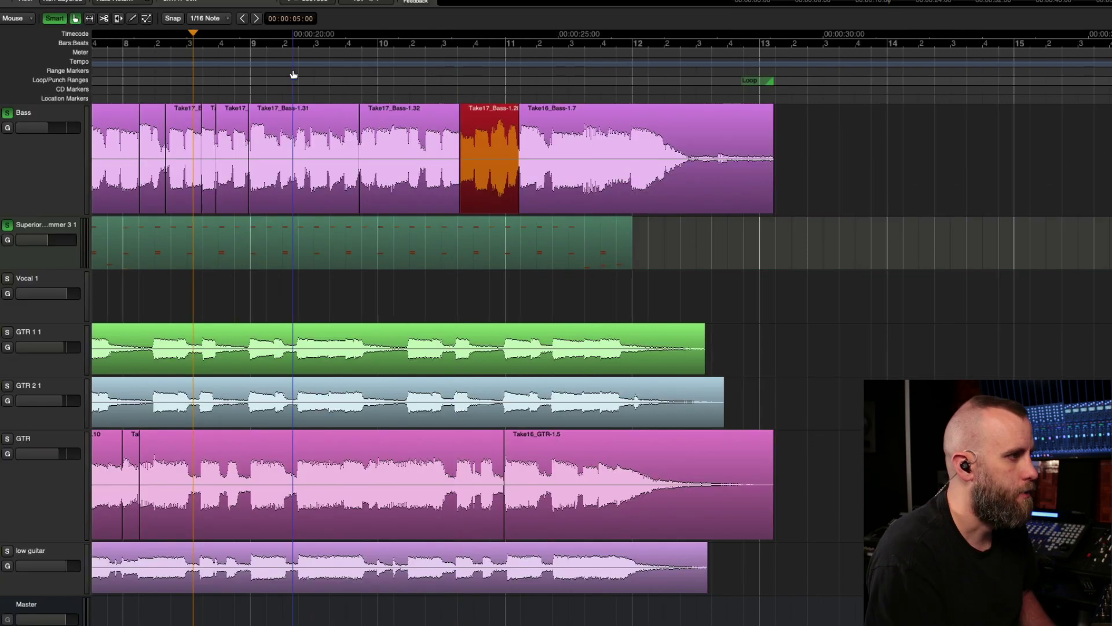
Play back the edited bass with the drums from just before bar 8 into bar 12
click(109, 72)
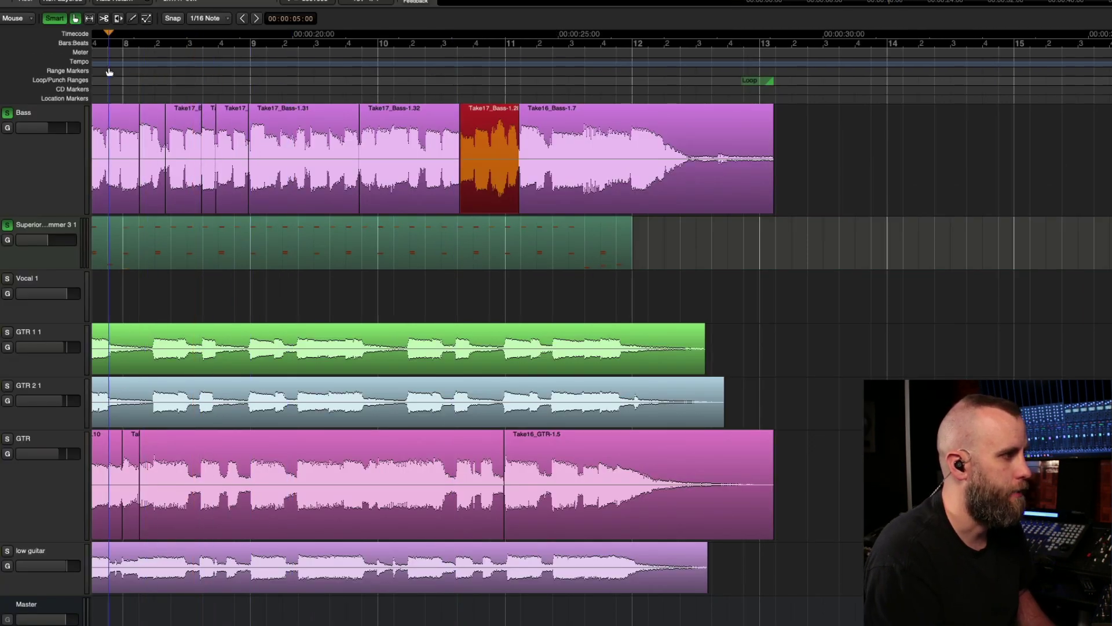
key(space)
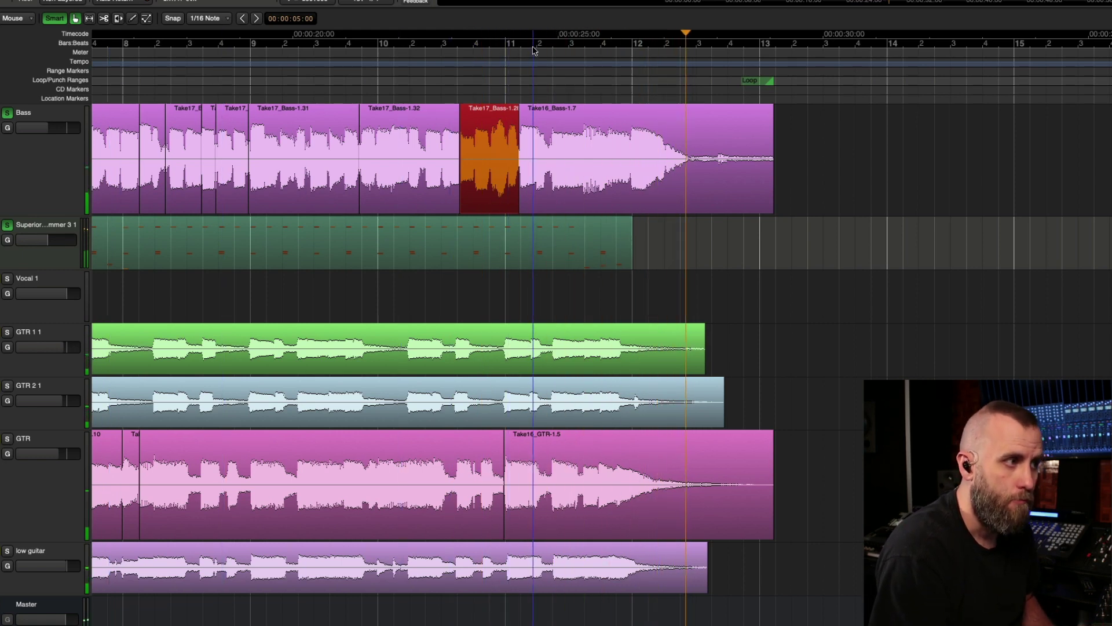
key(minus)
key(space)
Solo GTR 1 1 and GTR 2 1 instead of the bass, and split both guitar regions just before bar 4 beat 2 and before bar 5
key(equal)
key(equal)
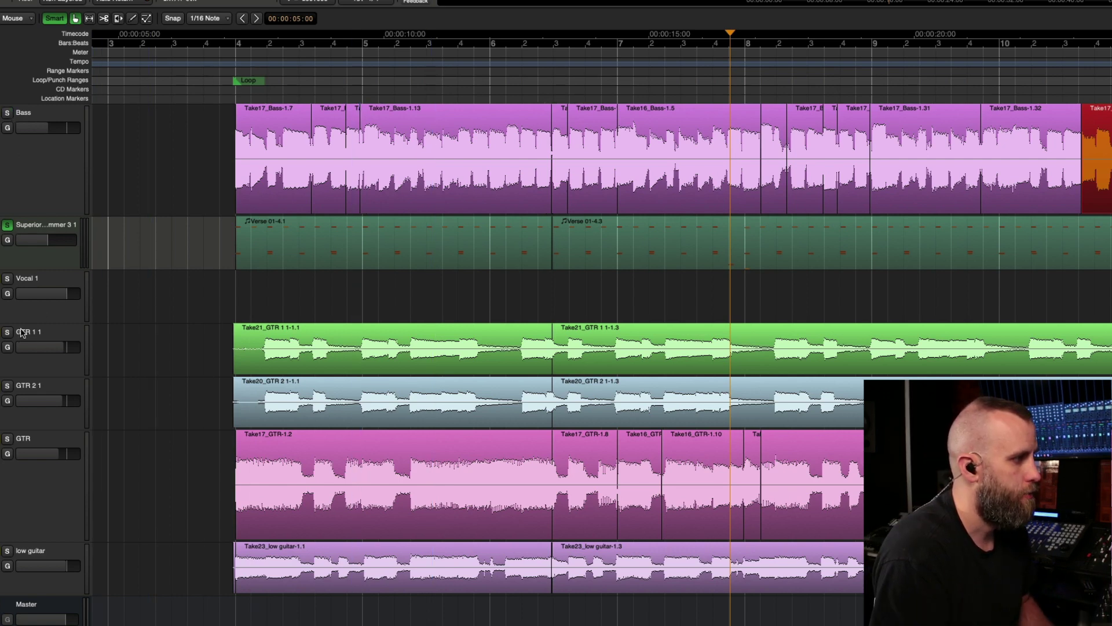
scroll(268, 93, up, 3)
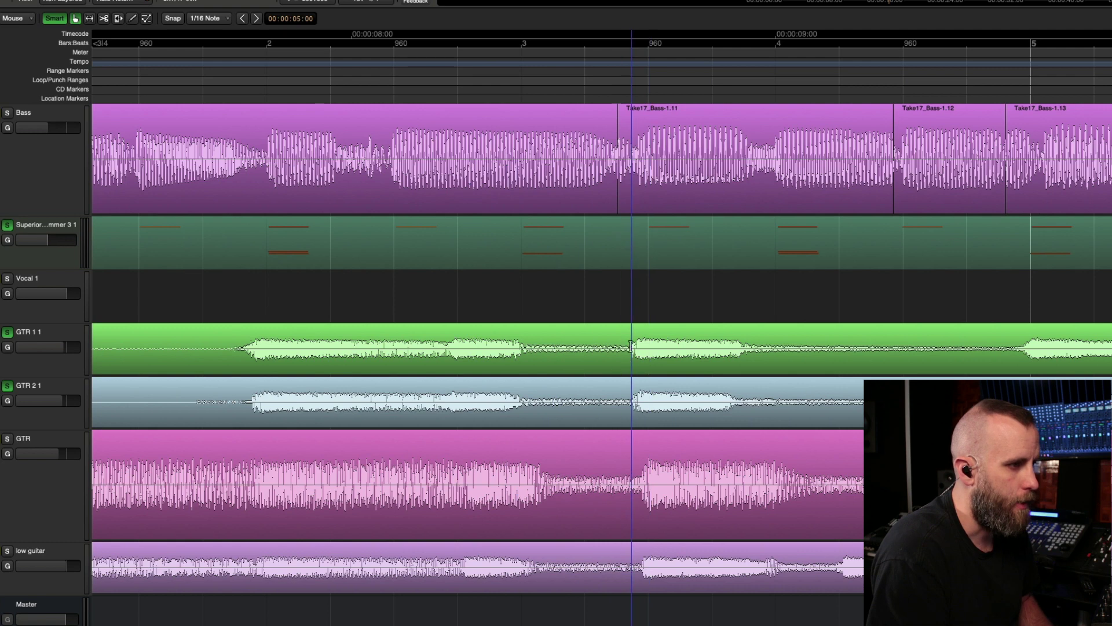
drag(212, 348, 980, 399)
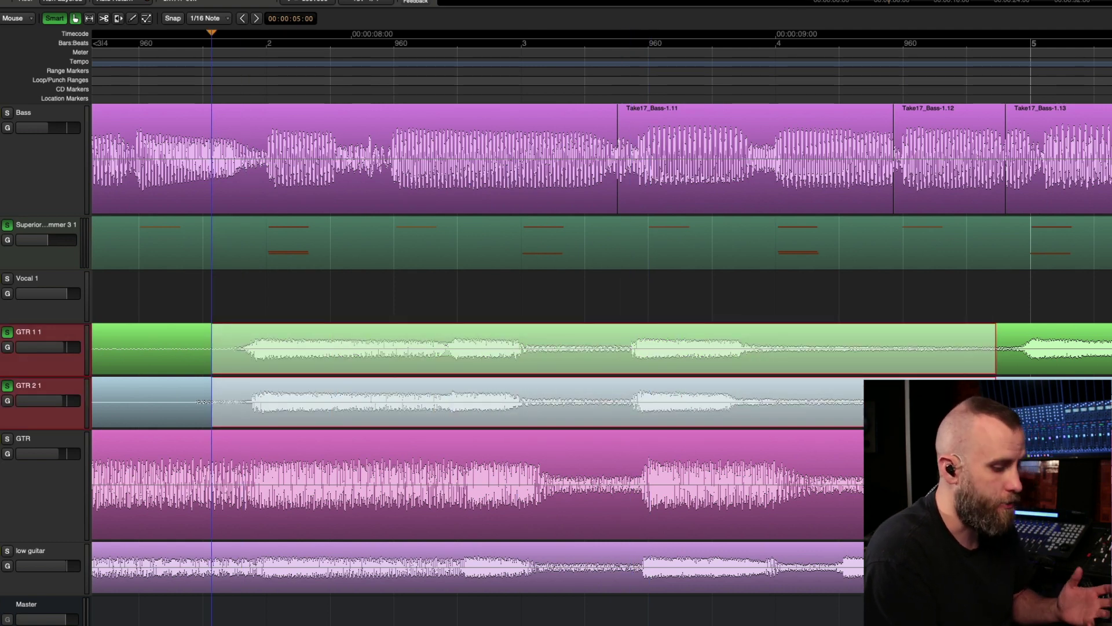
key(s)
click(334, 356)
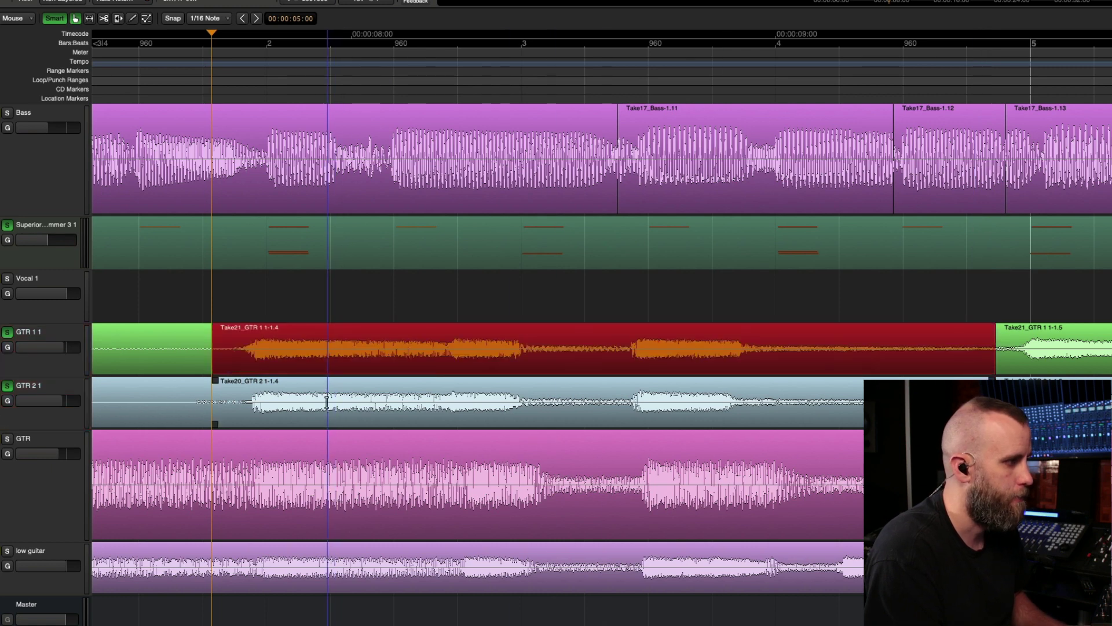
super+click(302, 414)
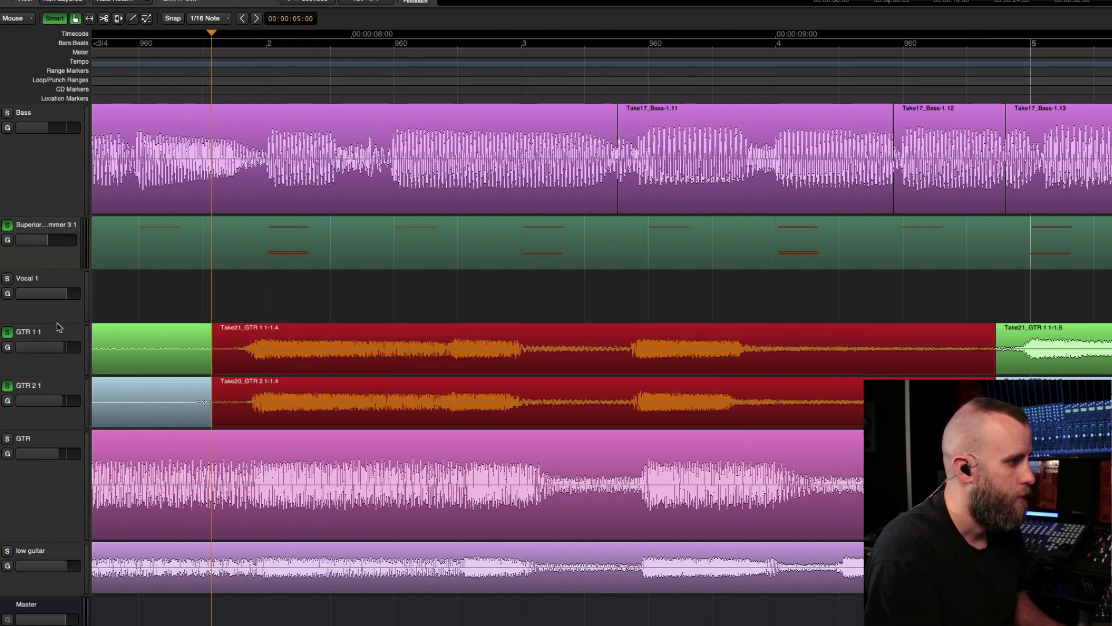
Group the GTR 1 1 and GTR 2 1 tracks in a new group named GTR with all sharing options enabled
click(73, 339)
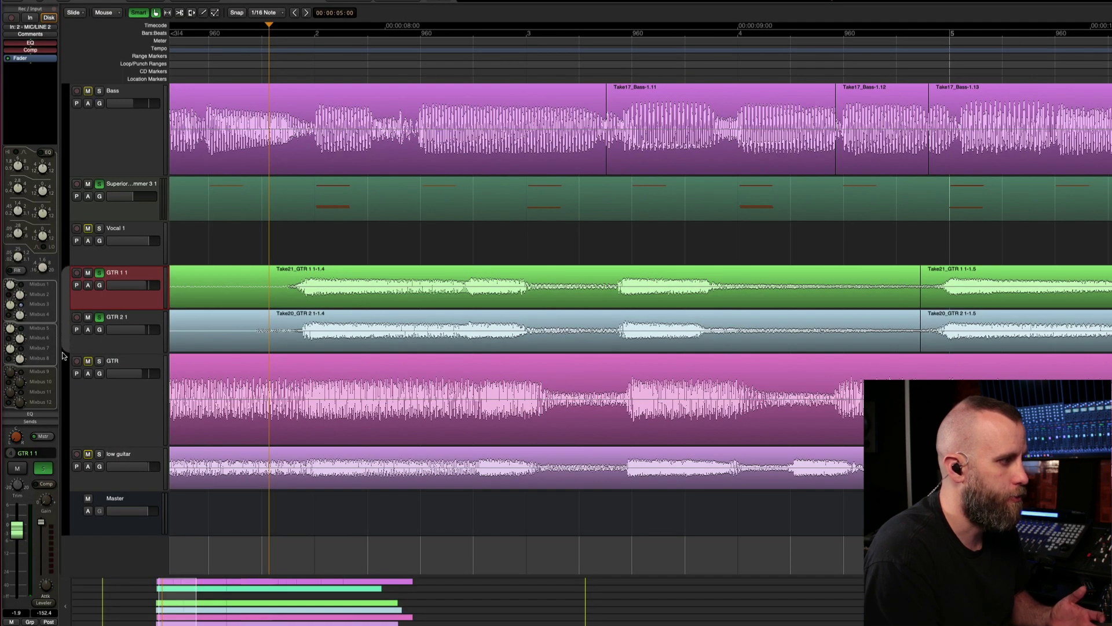
click(62, 352)
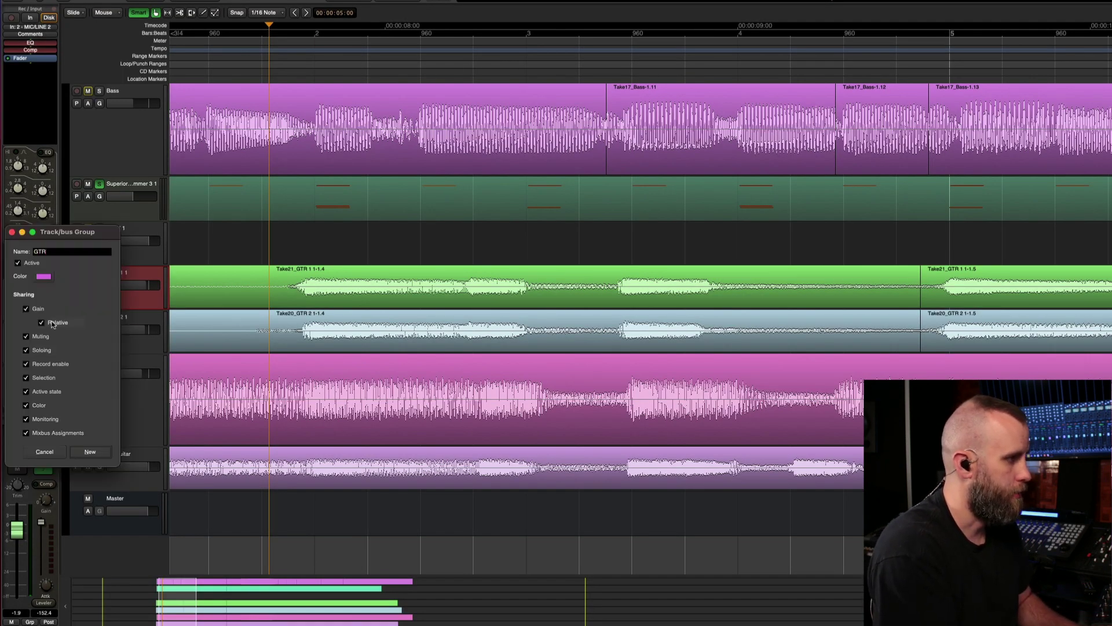
key(Return)
Change the colour of the GTR group to green
right_click(67, 316)
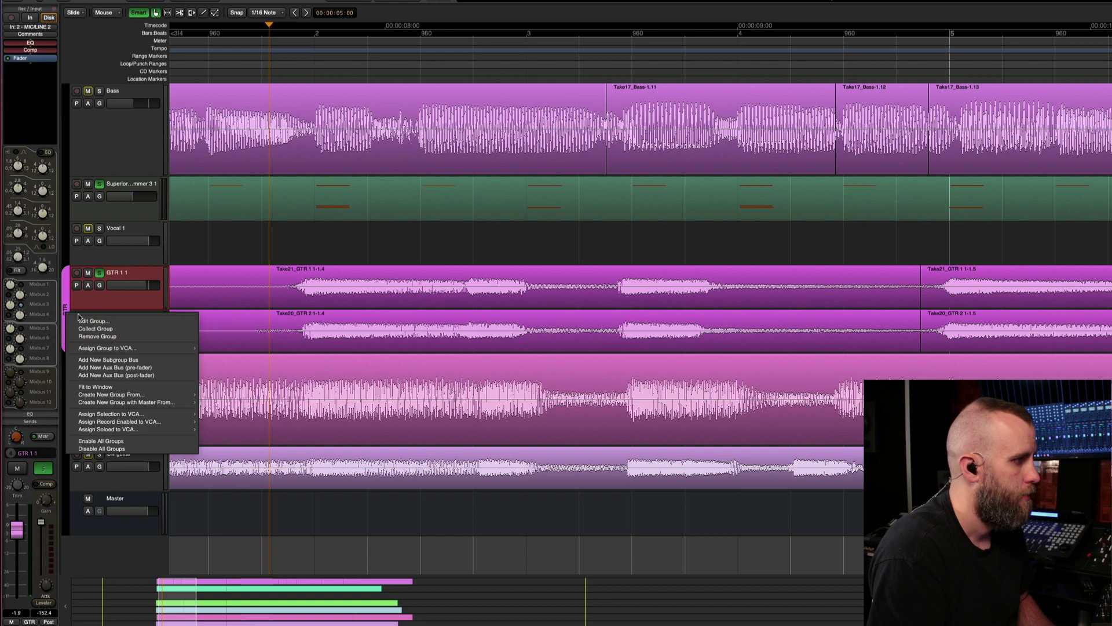
click(83, 320)
click(64, 249)
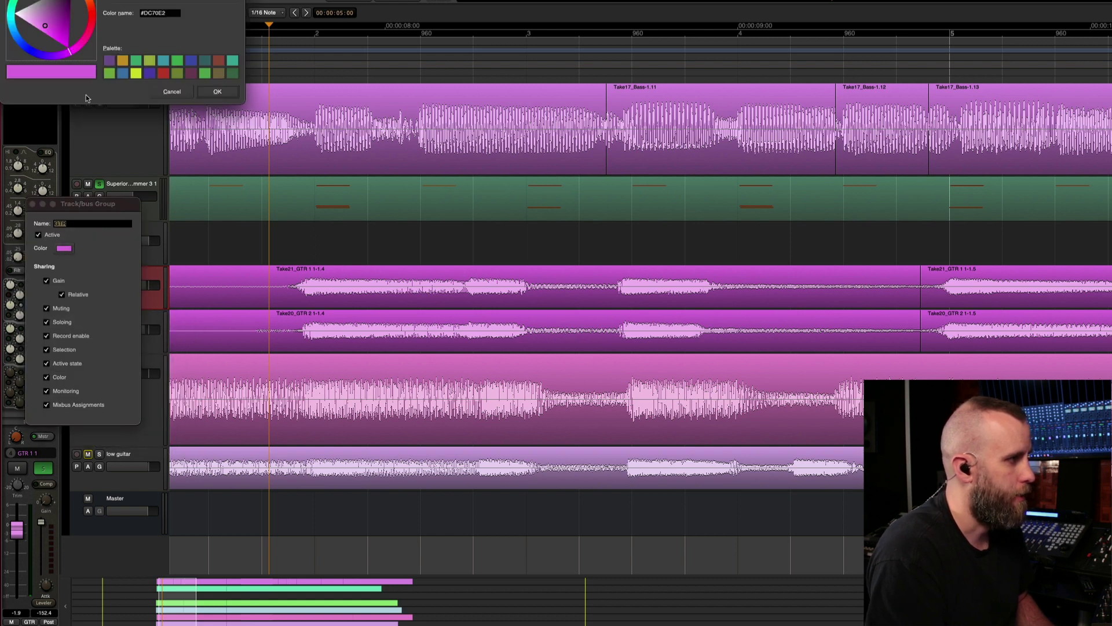
click(113, 73)
click(218, 92)
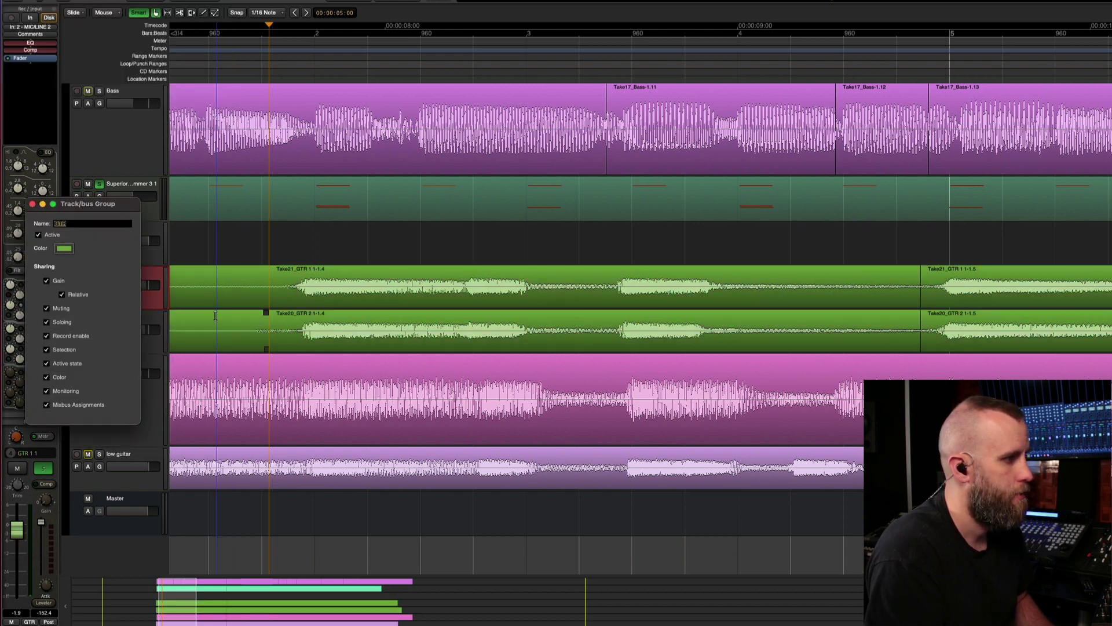
click(33, 204)
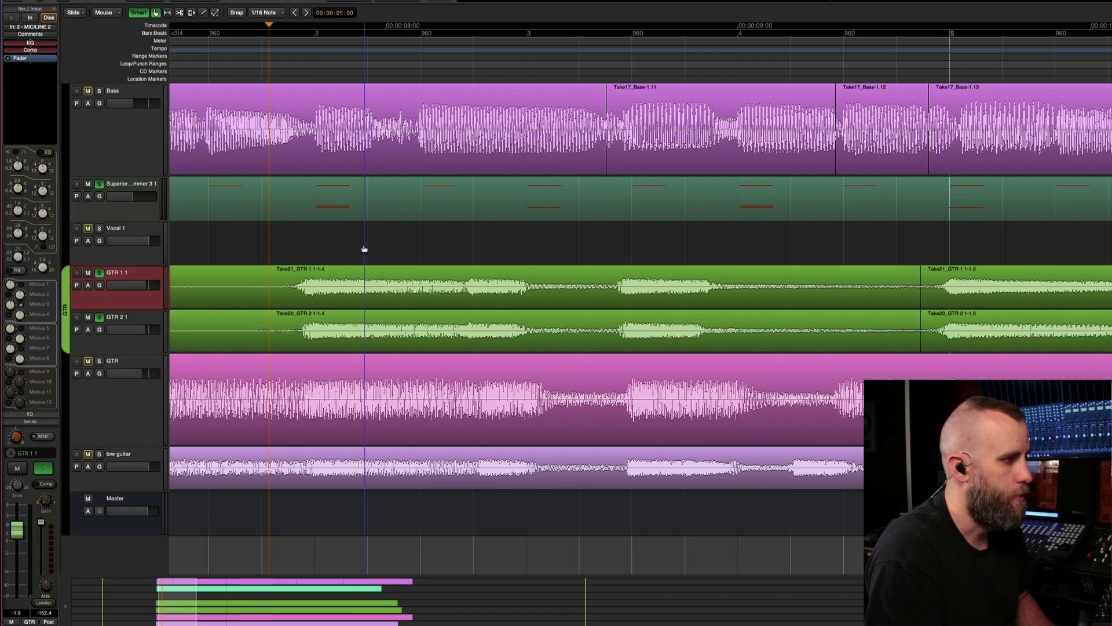
Slip the grouped guitar slice at bar 4 beat 2 slightly later, and split and slip the part from the off-beat of beat 3 likewise
click(355, 303)
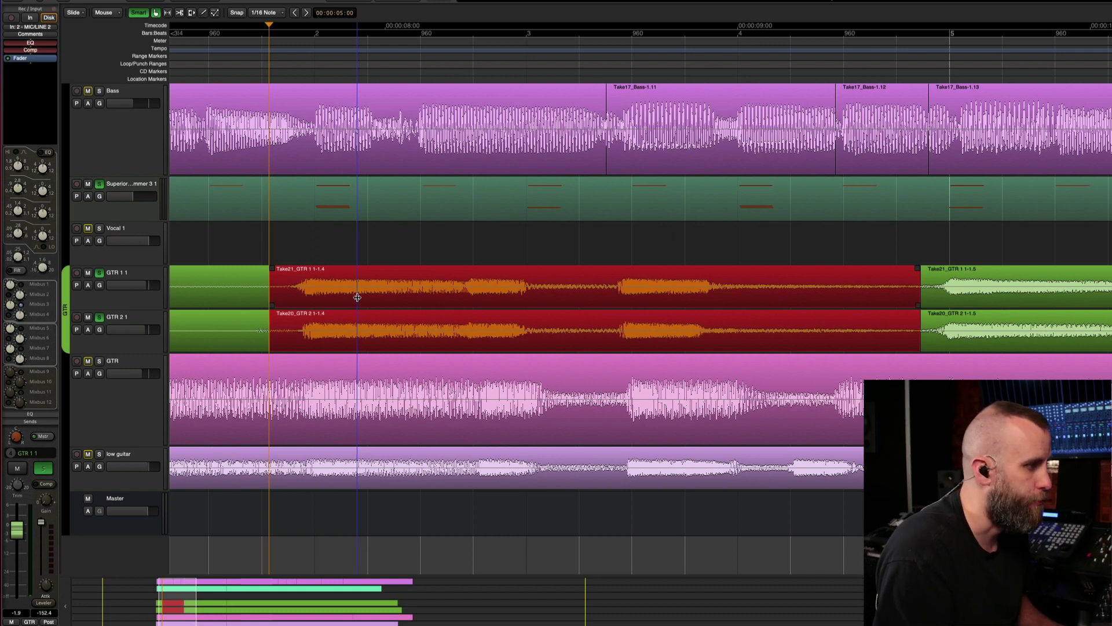
drag(358, 297, 362, 299)
mouse_move(618, 282)
mouse_down()
mouse_move(658, 313)
mouse_move(921, 324)
mouse_up()
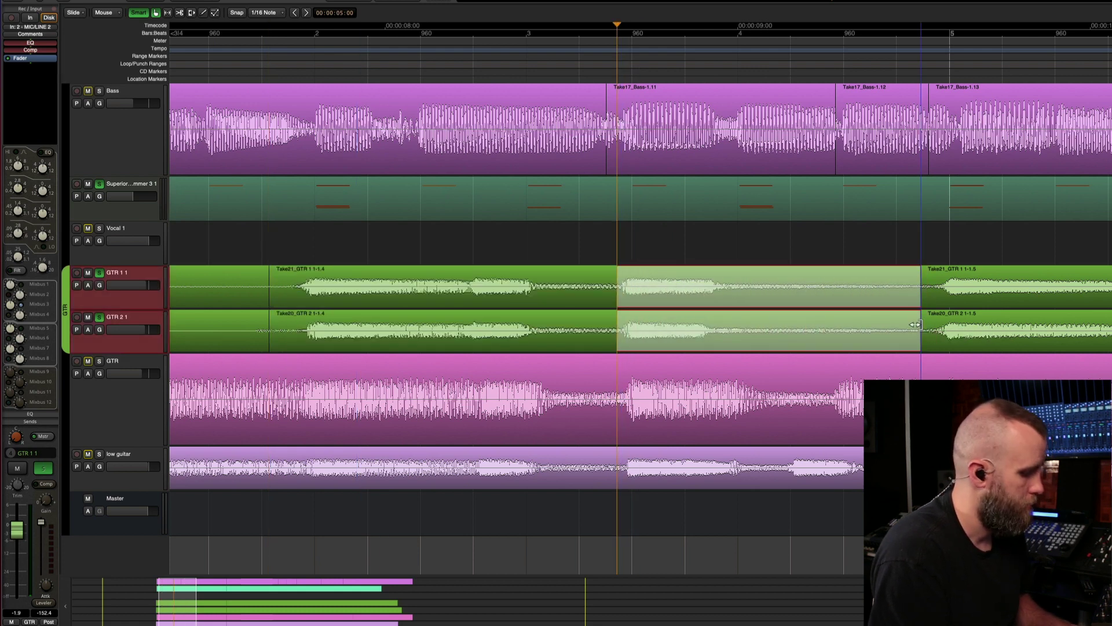
key(s)
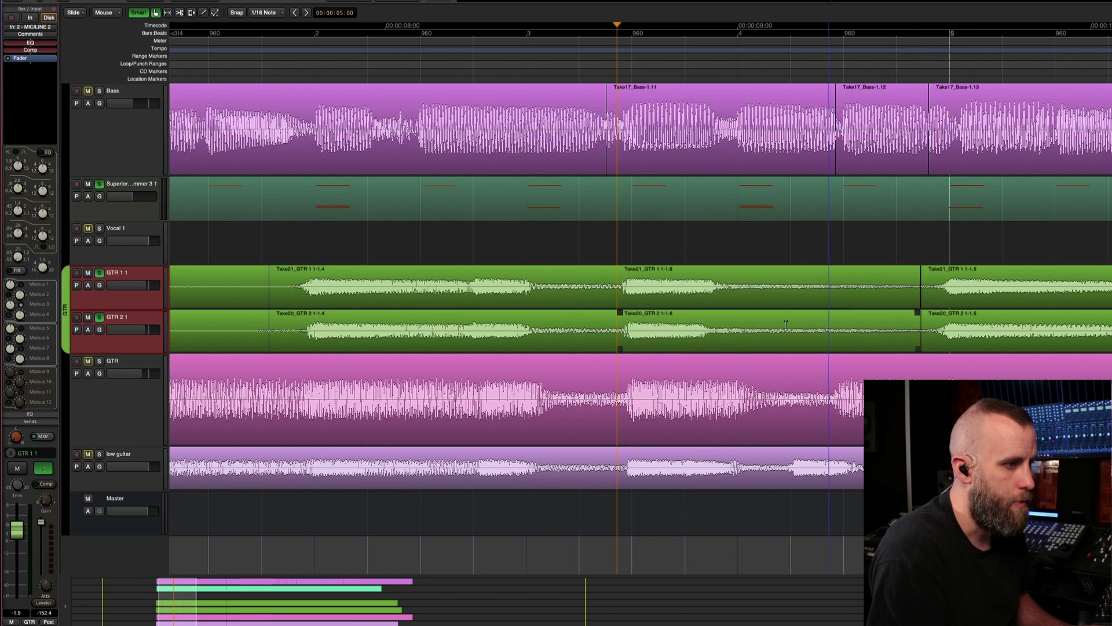
click(660, 306)
drag(660, 305, 665, 306)
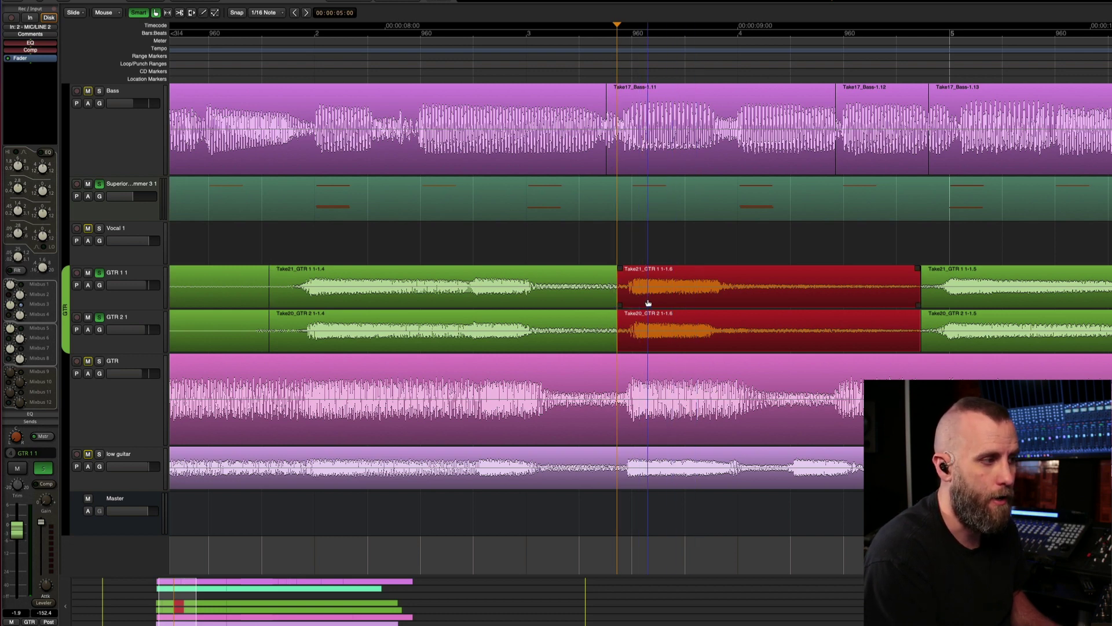
Play back the edited guitars with the drums from the start of bar 4 into bar 7
scroll(569, 61, down, 3)
scroll(570, 60, up, 3)
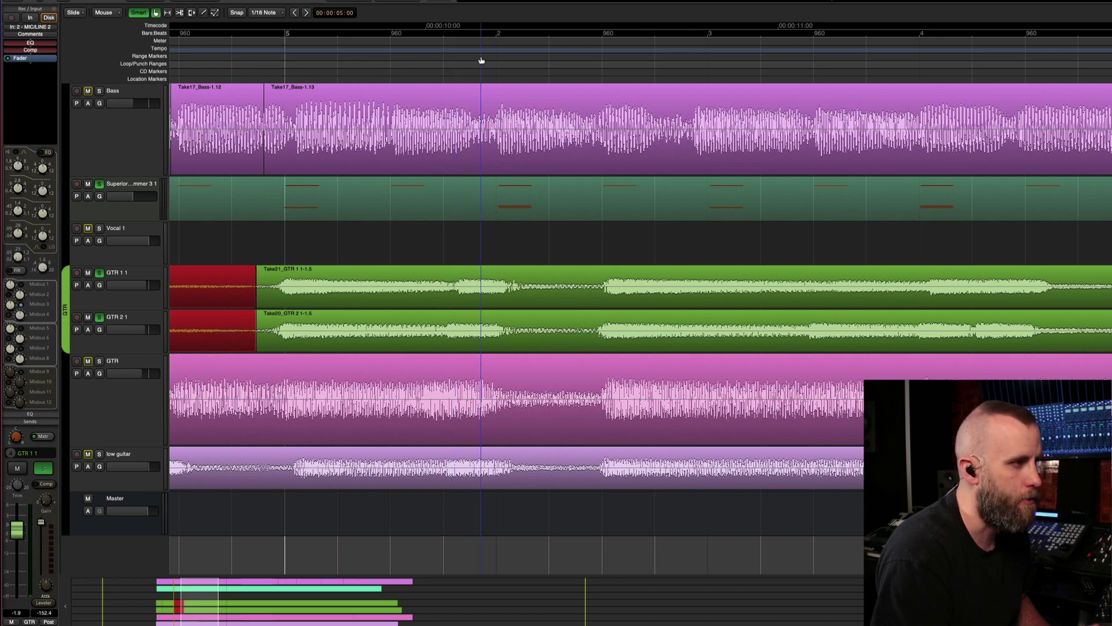
scroll(479, 59, down, 2)
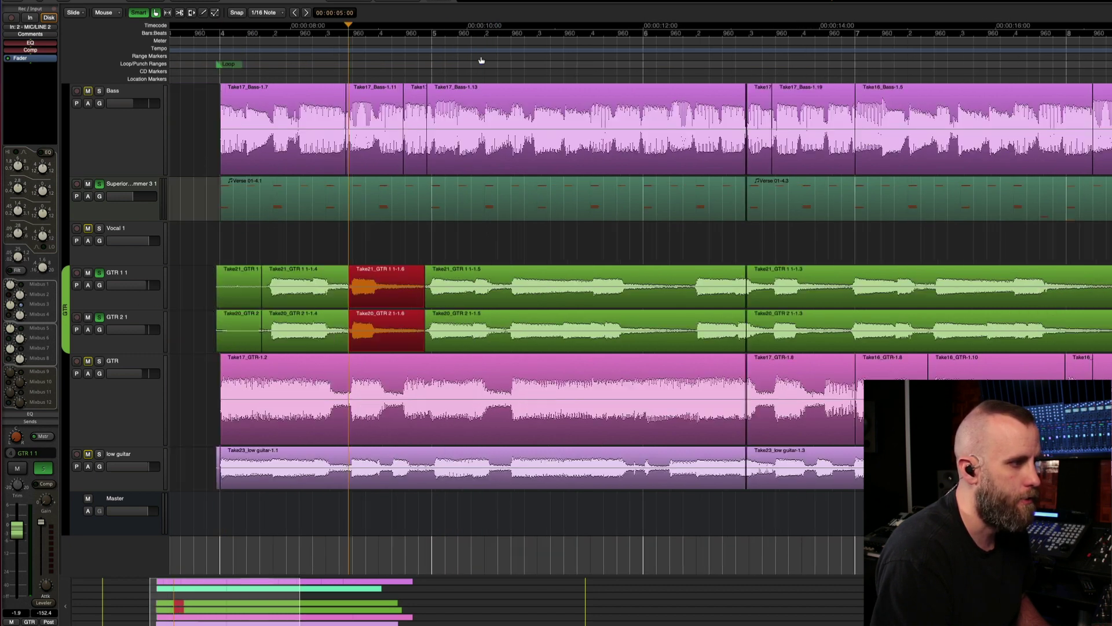
click(221, 56)
key(space)
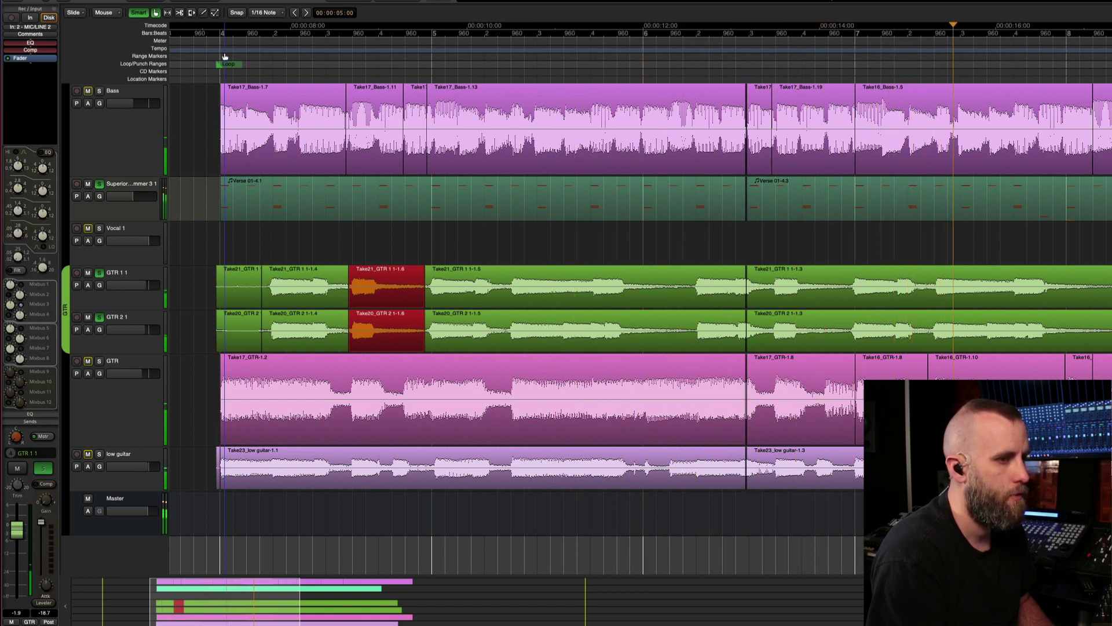
key(space)
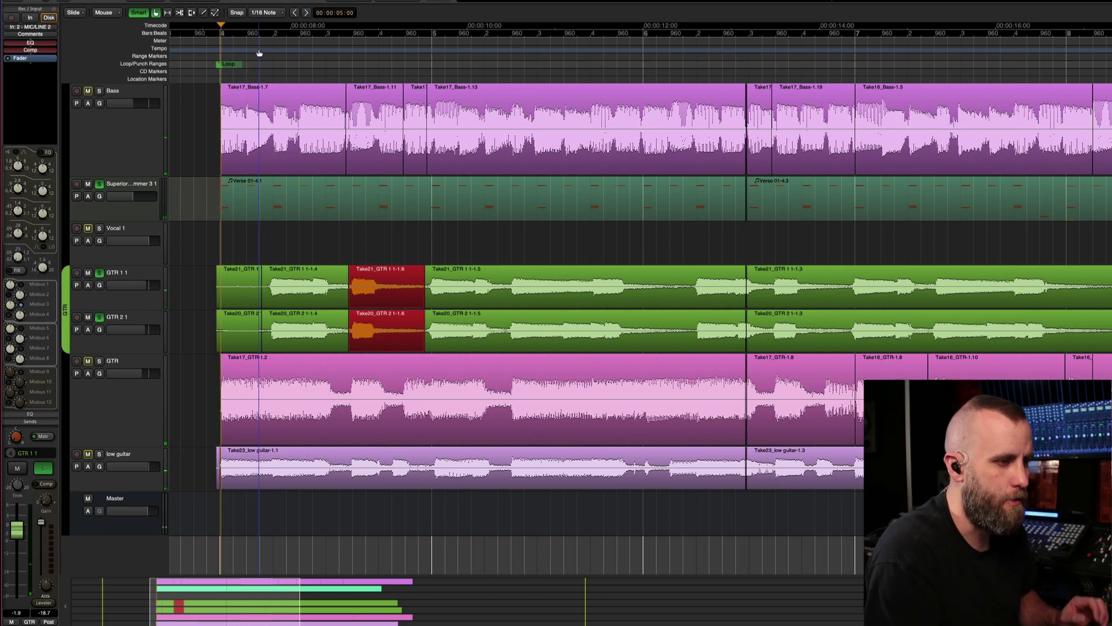
Remove the tiny guitar slivers just before bar 6 beat 3 and extend the preceding GTR 1 1 and GTR 2 1 regions to close the gap
scroll(775, 65, up, 2)
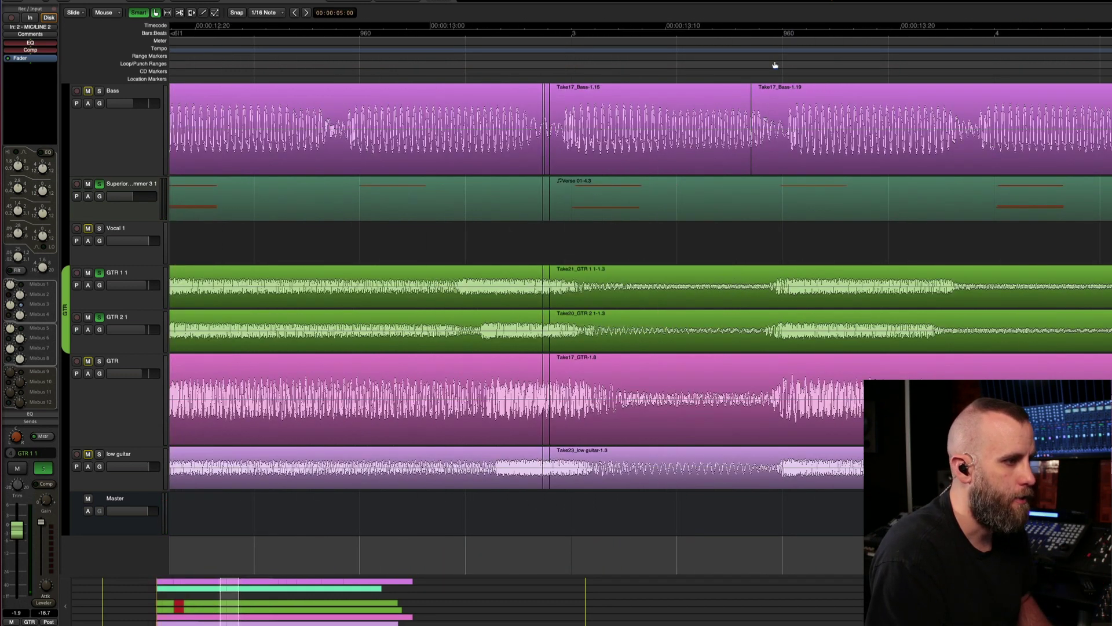
scroll(675, 75, up, 2)
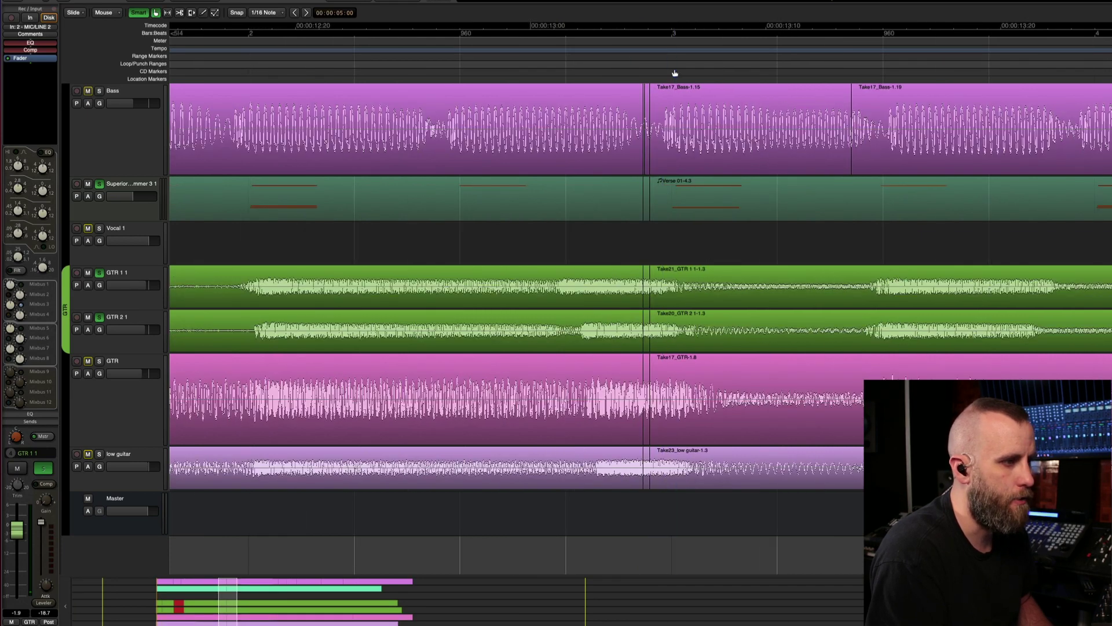
click(620, 297)
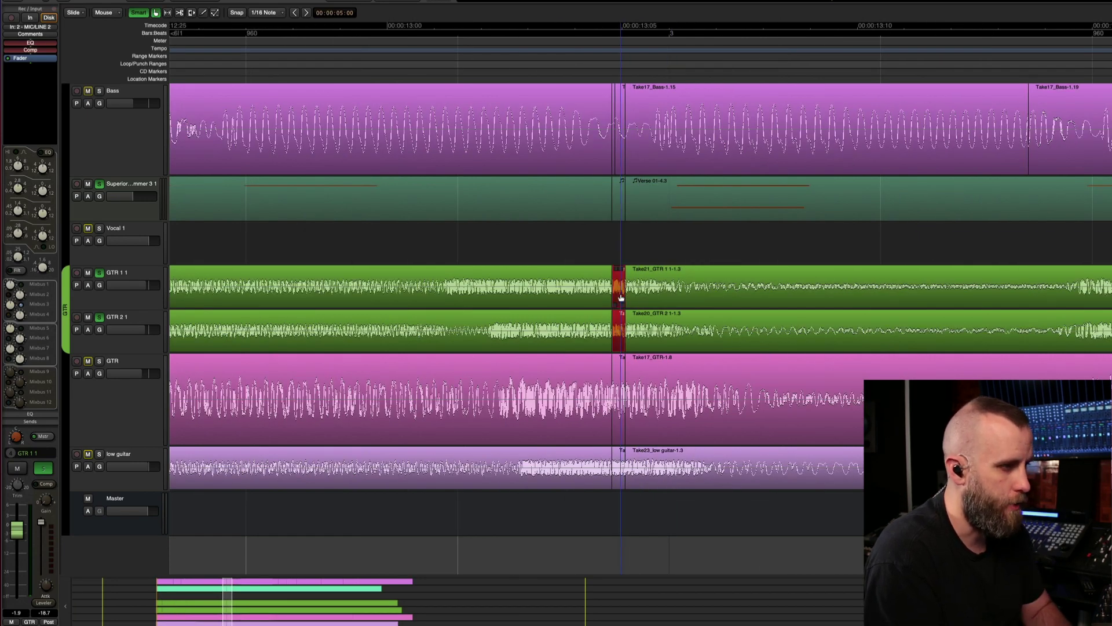
drag(612, 296, 625, 297)
key(ctrl+l)
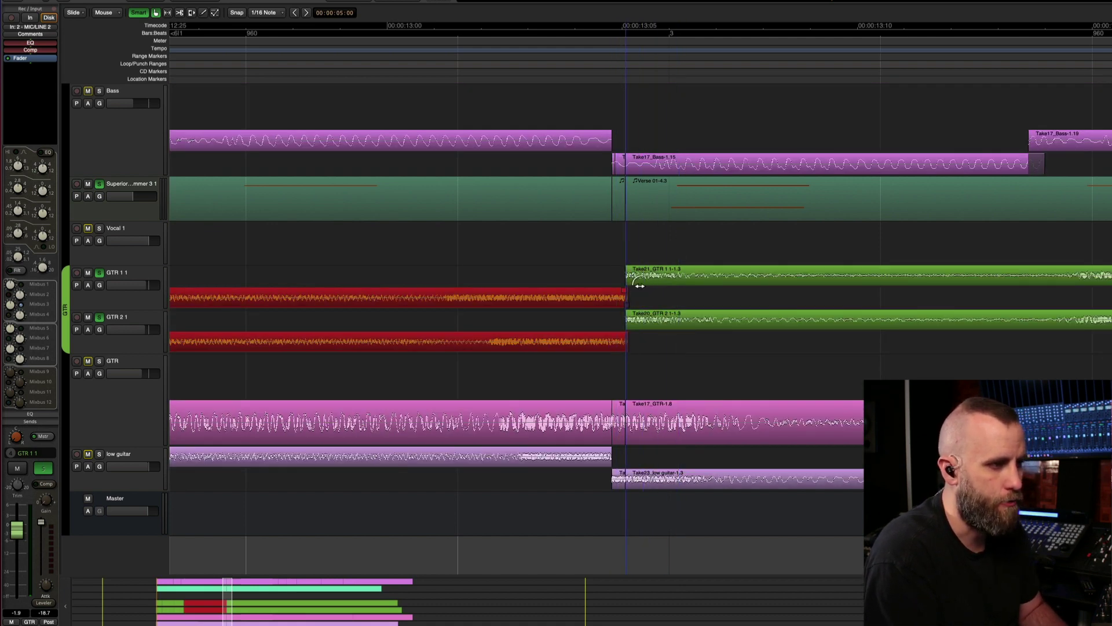
key(ctrl+l)
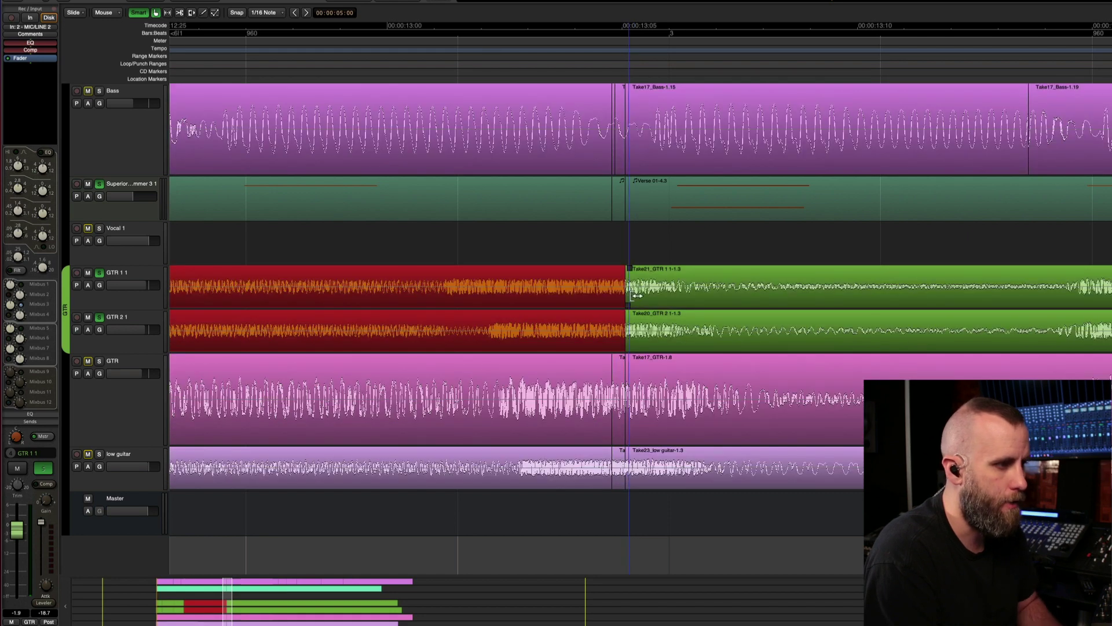
Disable the GTR group so that the two guitar tracks can be edited separately
key(minus)
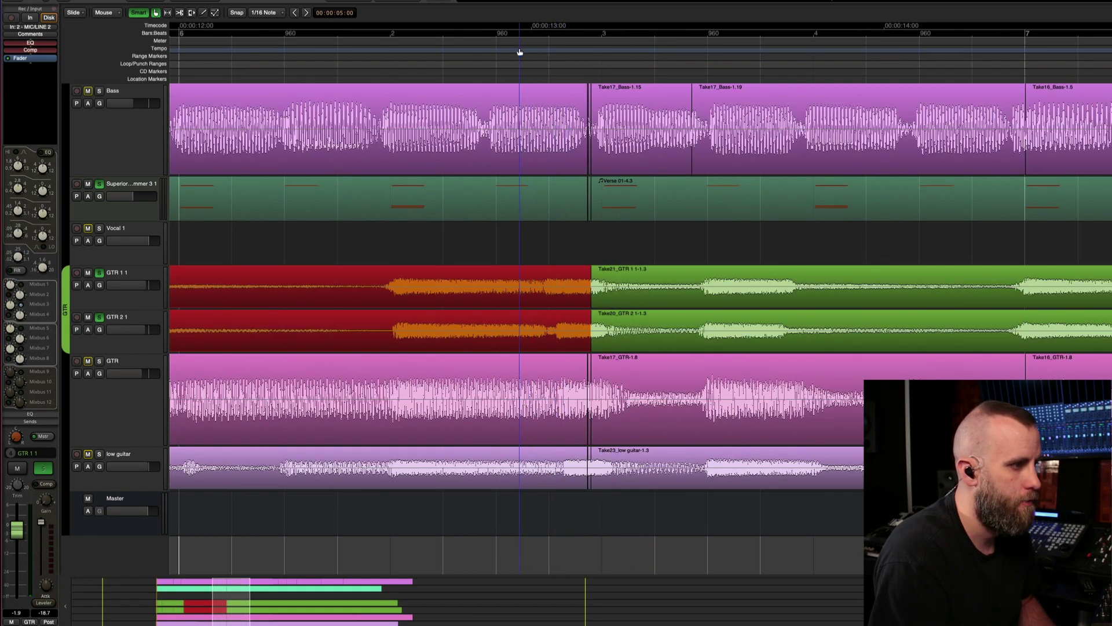
key(equal)
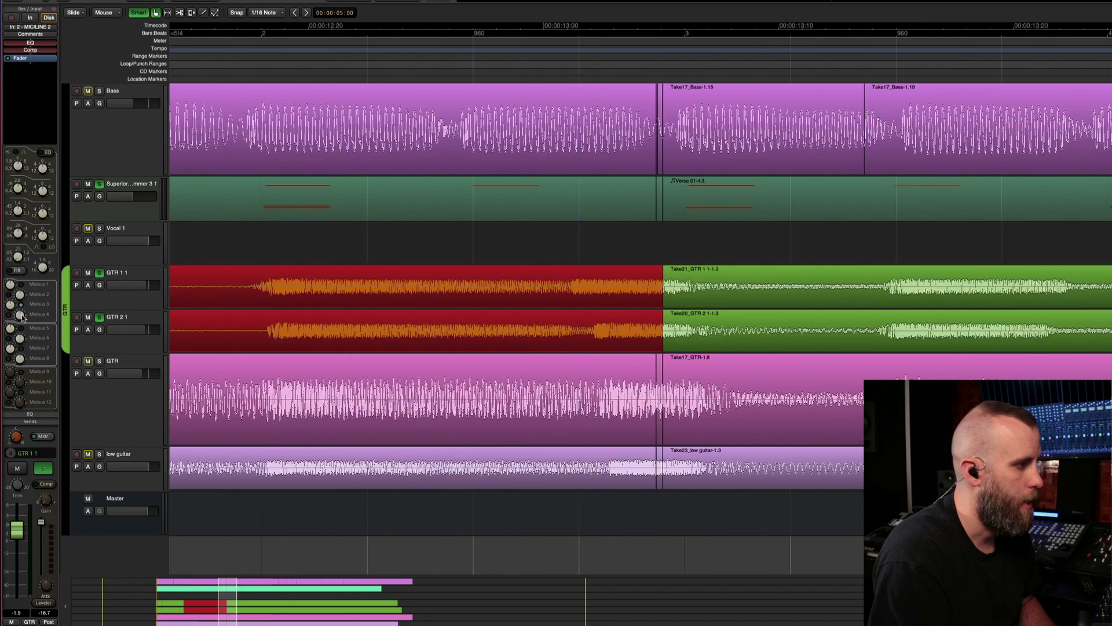
click(621, 368)
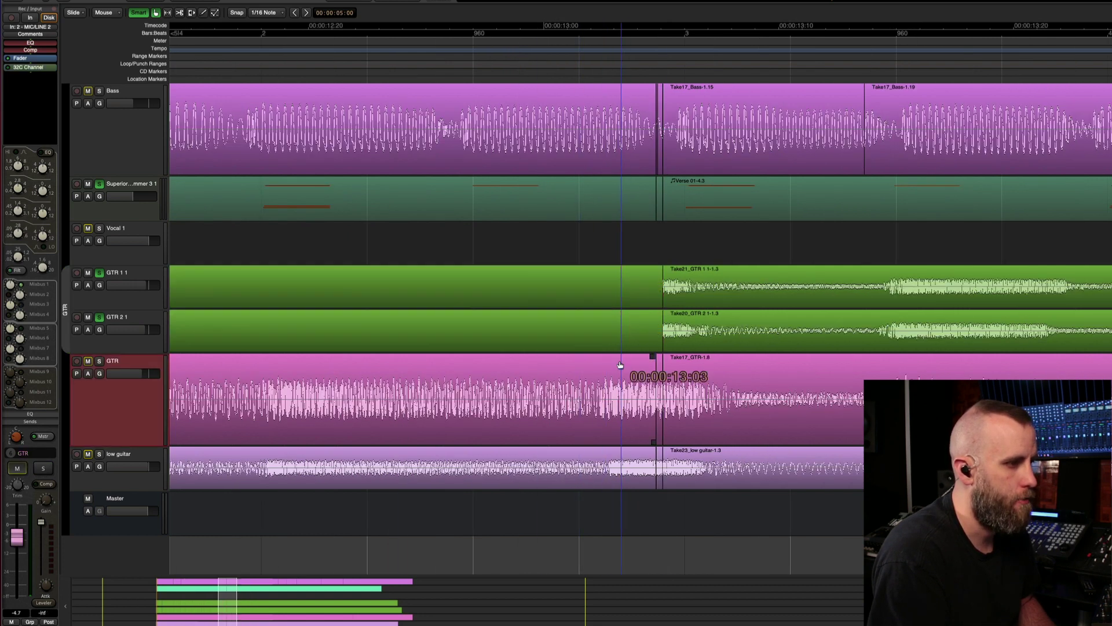
Split GTR 2 1 at the last sixteenth before bar 6 beat 3, shift that chord earlier to match GTR 1 1, and close the gap
click(591, 335)
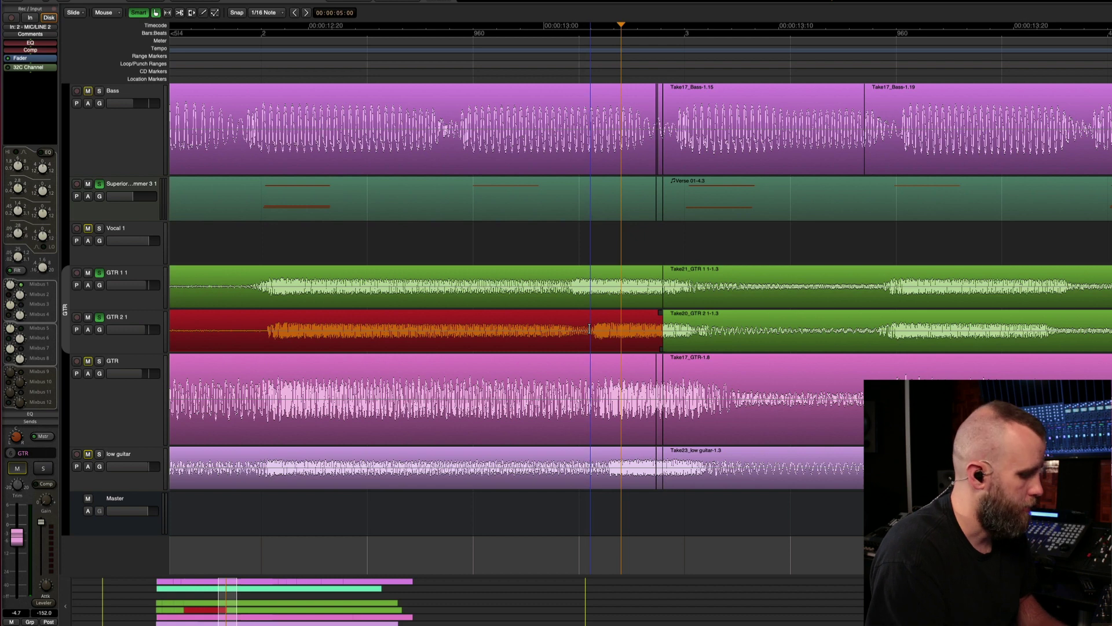
key(s)
click(606, 347)
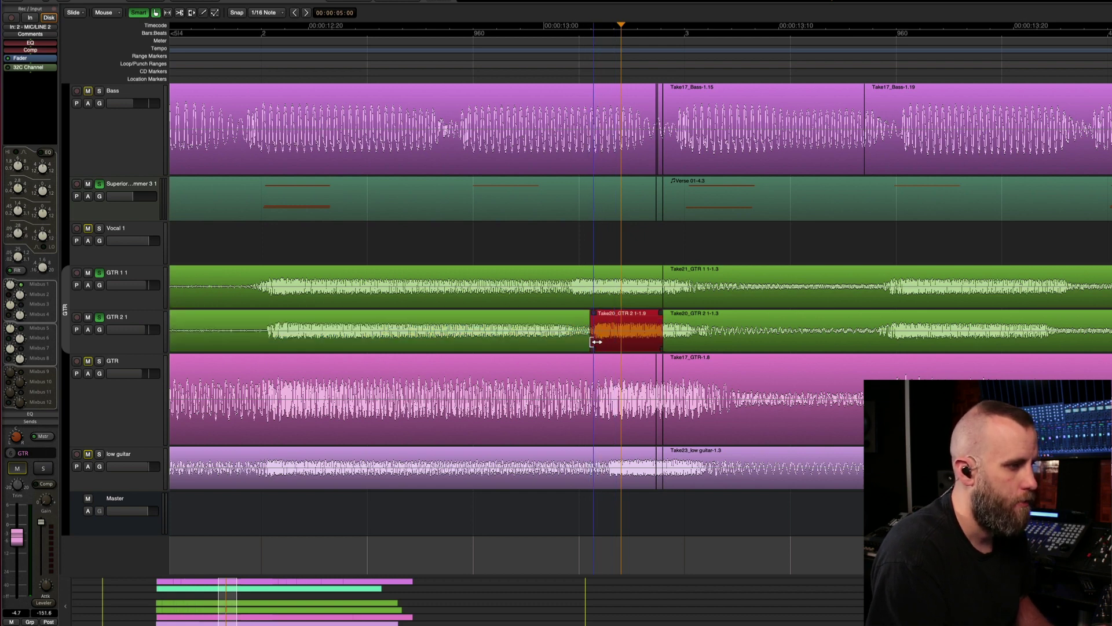
drag(590, 341, 663, 336)
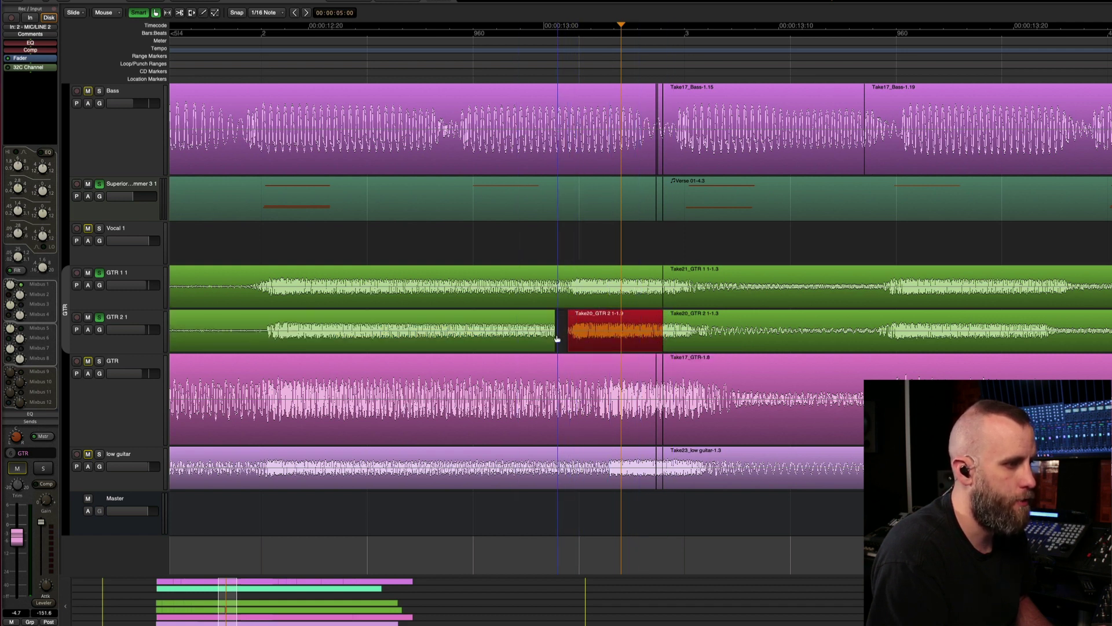
drag(557, 339, 565, 340)
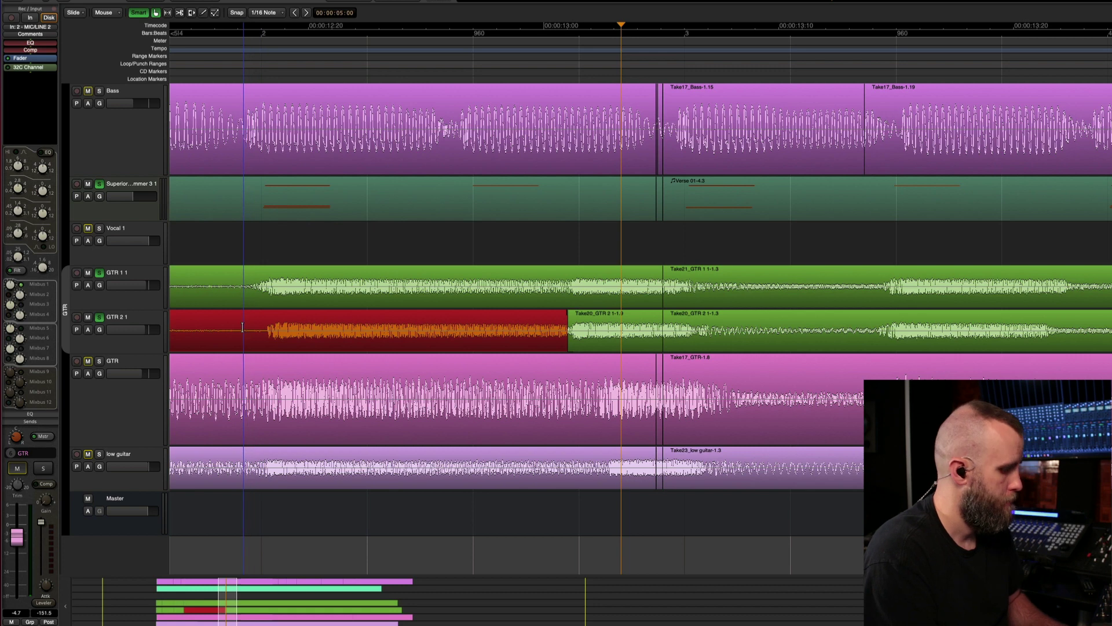
Split GTR 2 1 just before bar 6 beat 2 and slip the sustained chord slightly earlier to match GTR 1 1
key(s)
click(318, 344)
drag(319, 344, 310, 342)
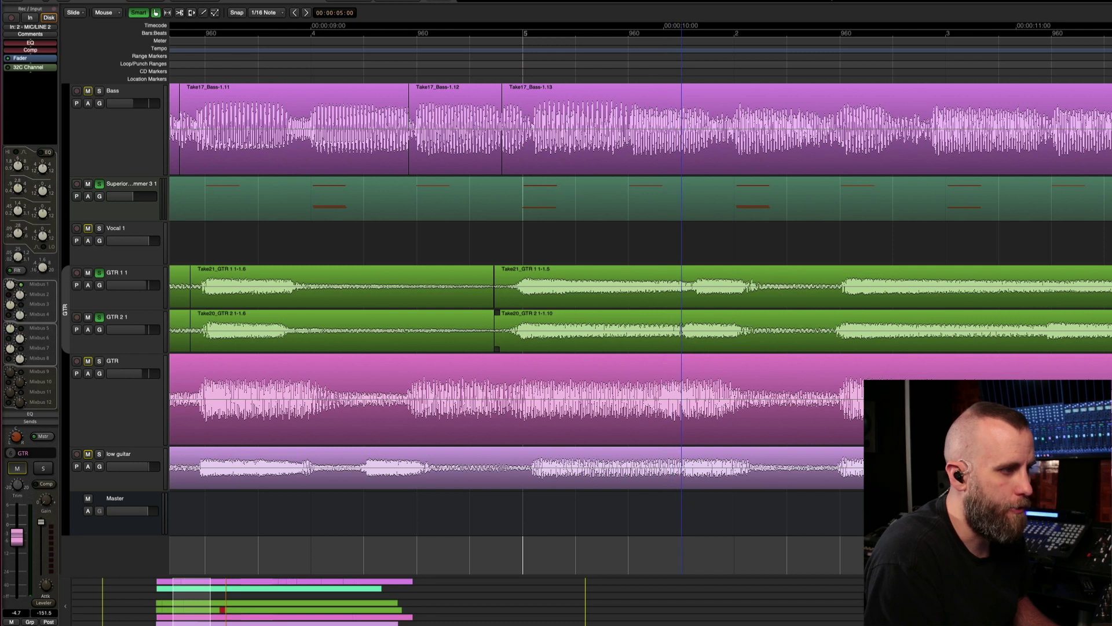
Cut out the short GTR 2 1 chord around bar 5 beat 2 and slip its audio slightly later to line up with GTR 1 1
click(682, 328)
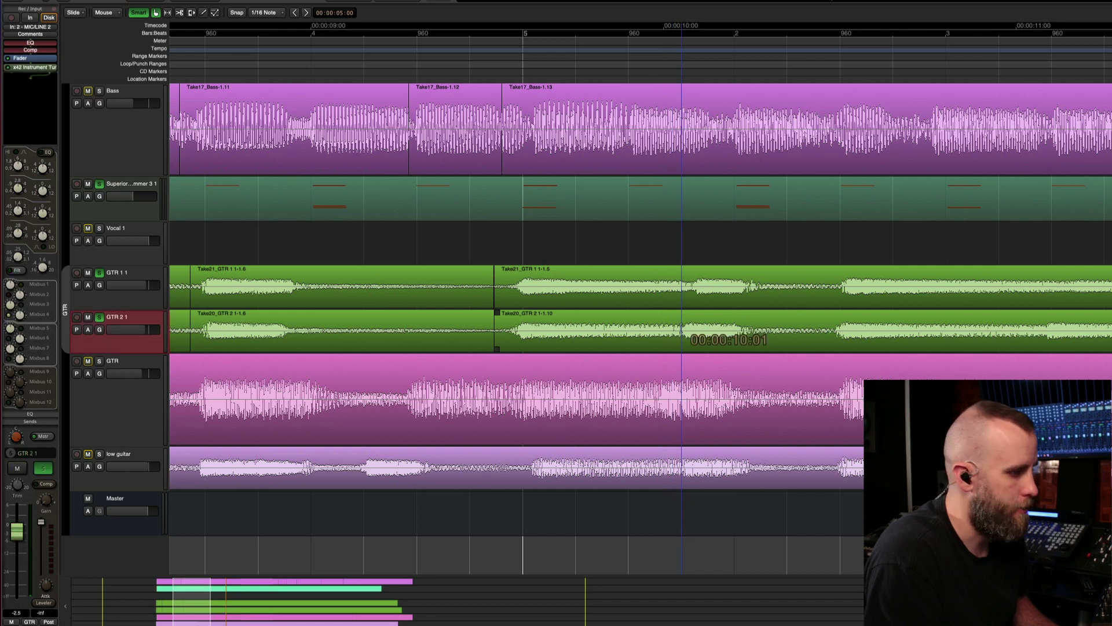
key(s)
click(817, 330)
key(s)
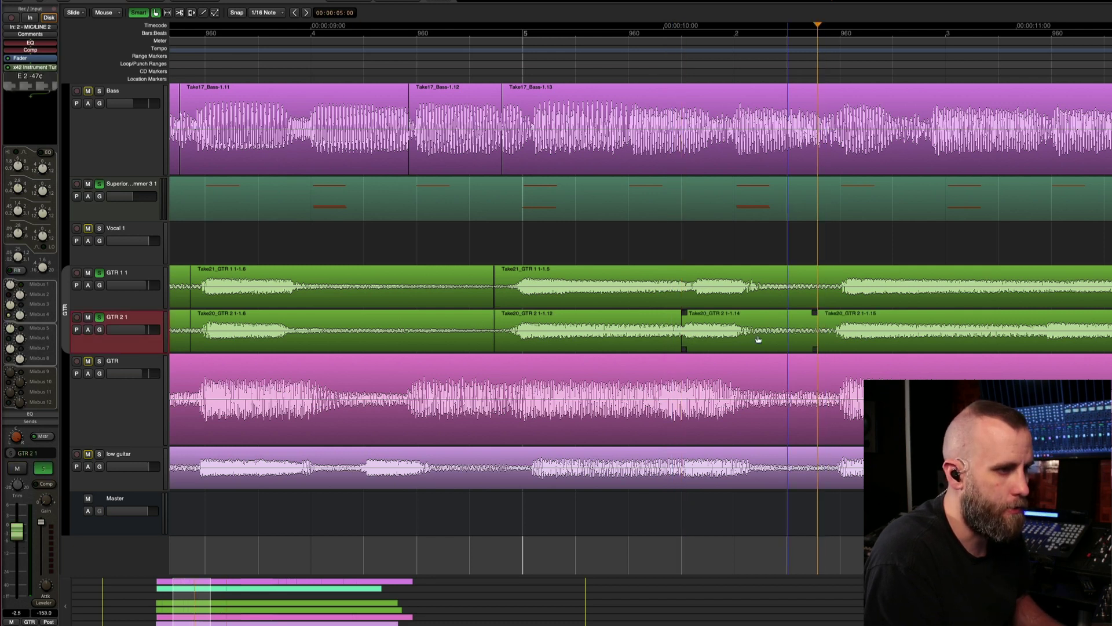
click(738, 344)
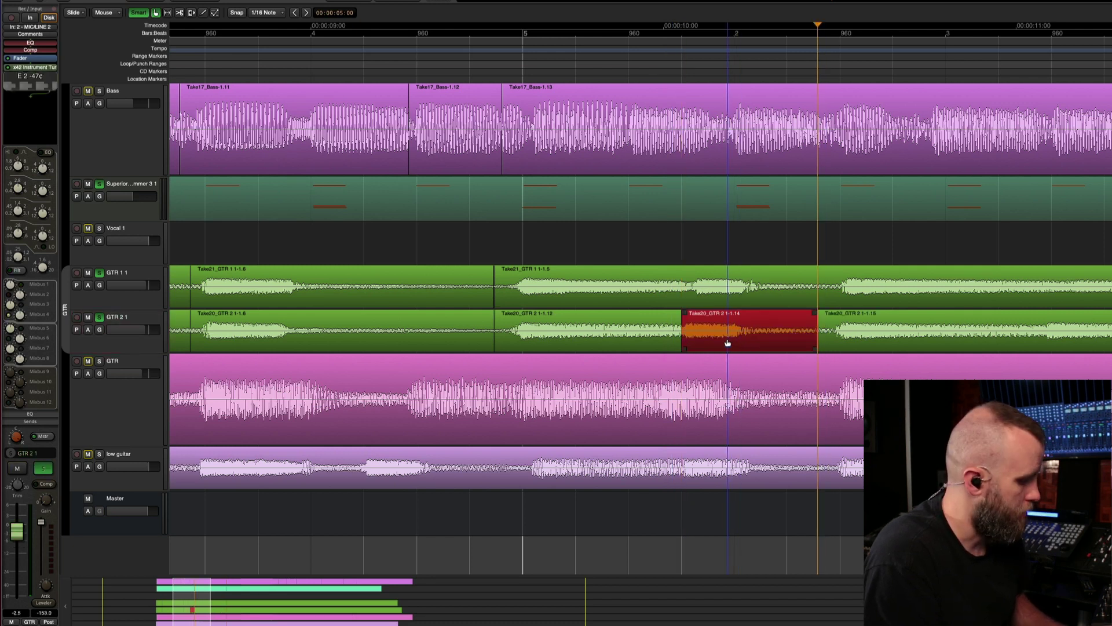
drag(726, 339, 740, 345)
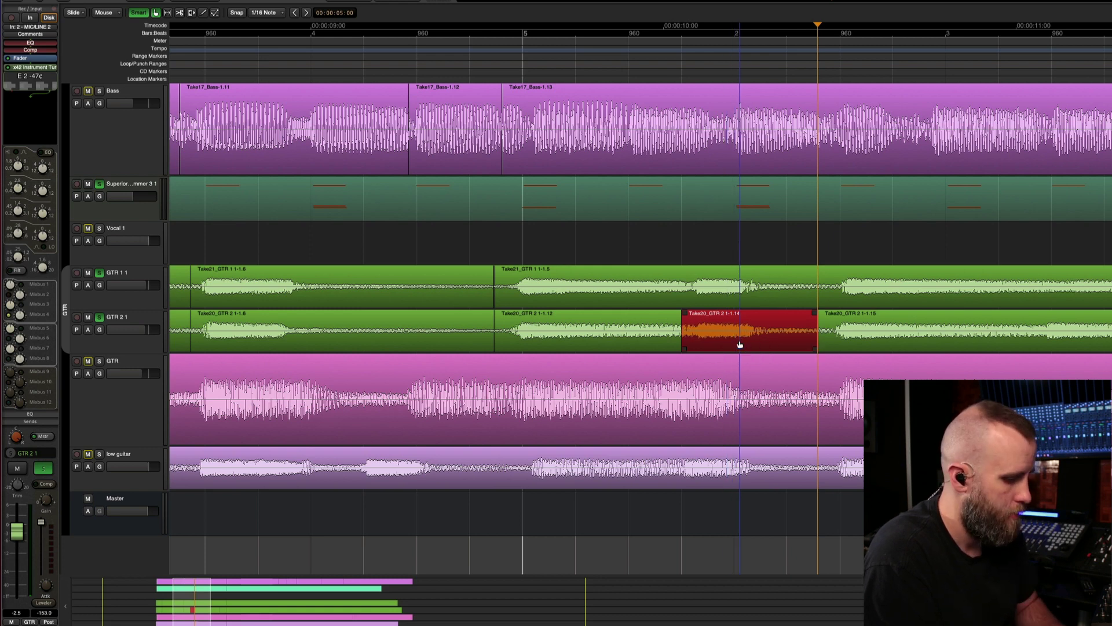
key(super+l)
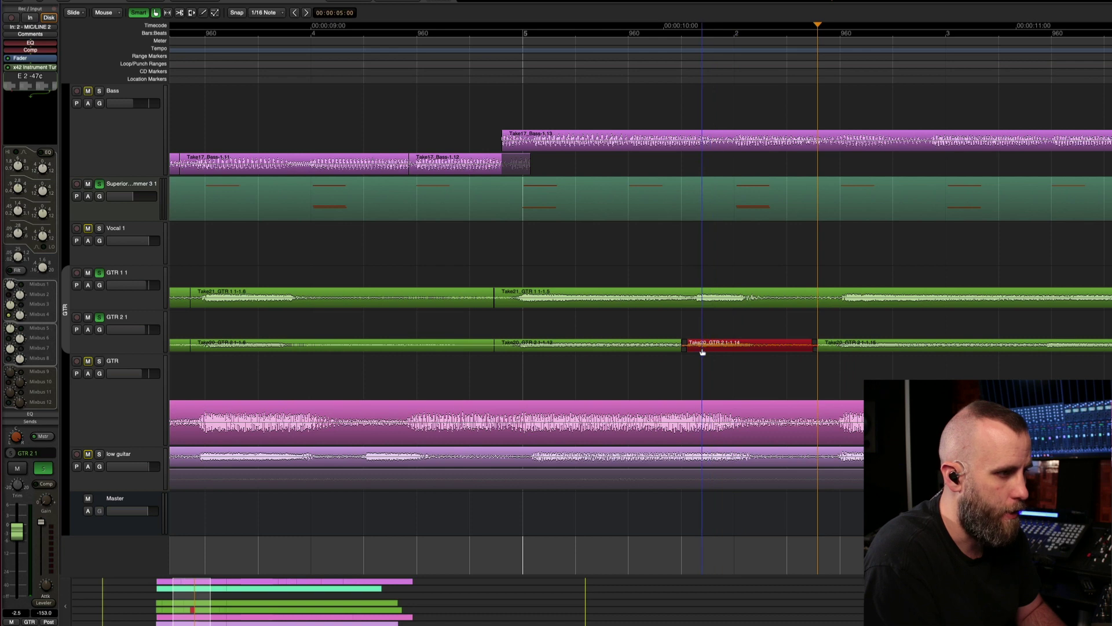
key(super+l)
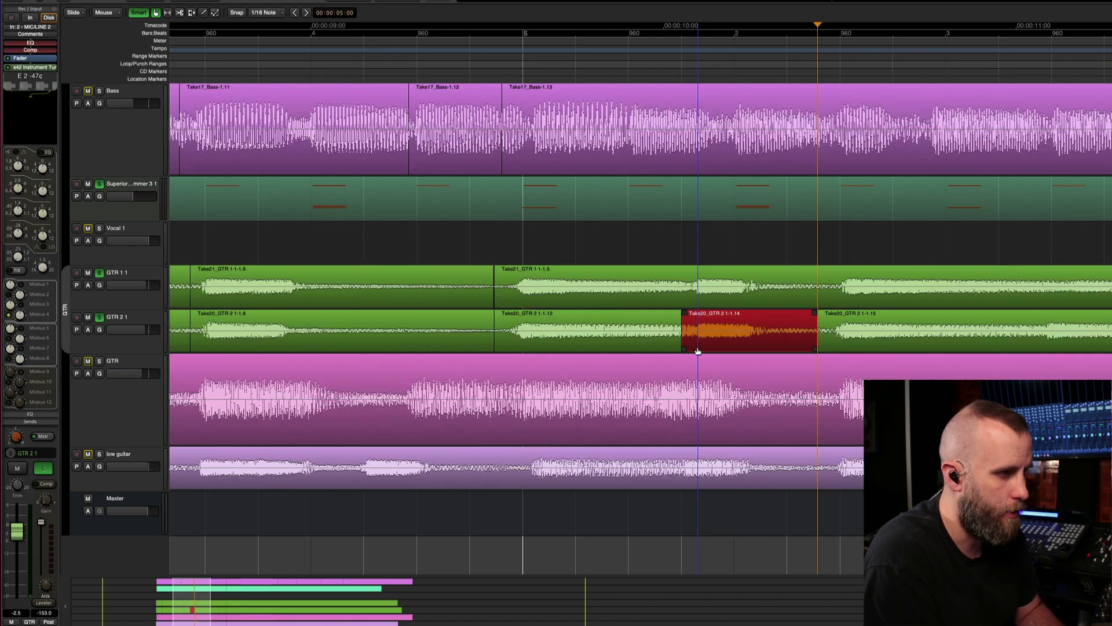
Slip the GTR 2 1 region starting just before the off-beat of bar 5 beat 2 slightly later to match GTR 1 1
scroll(698, 350, right, 3)
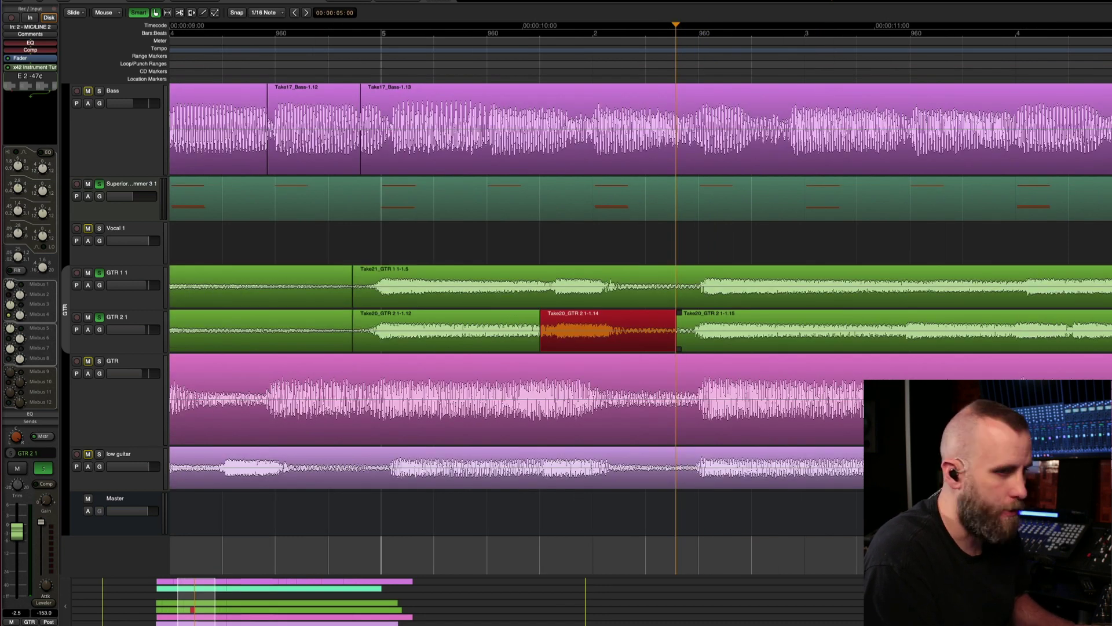
click(1037, 344)
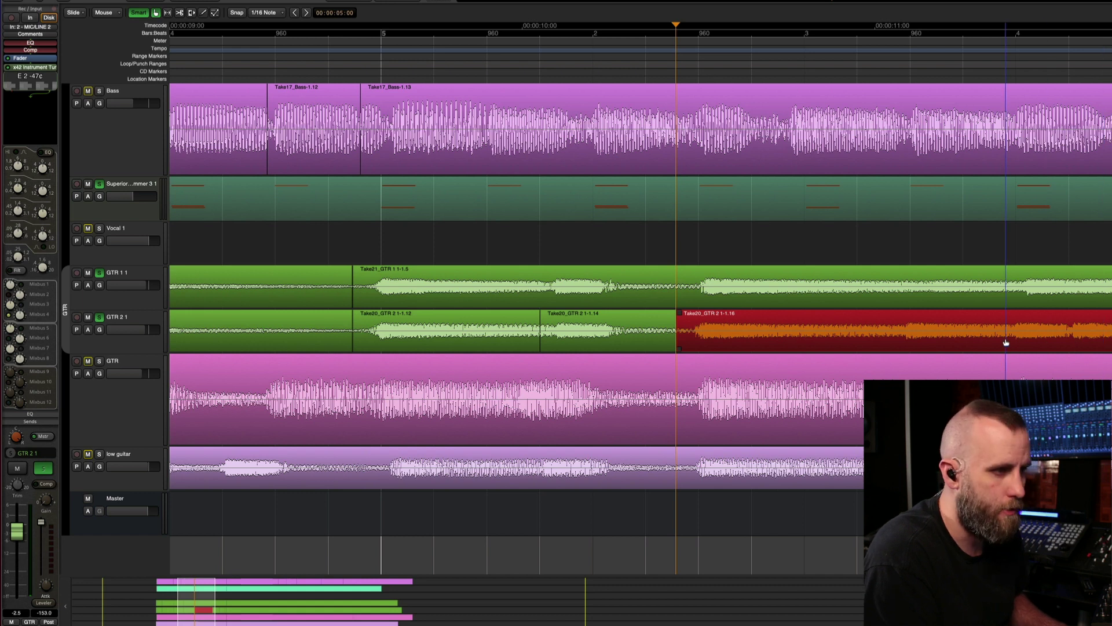
drag(1006, 343, 1011, 338)
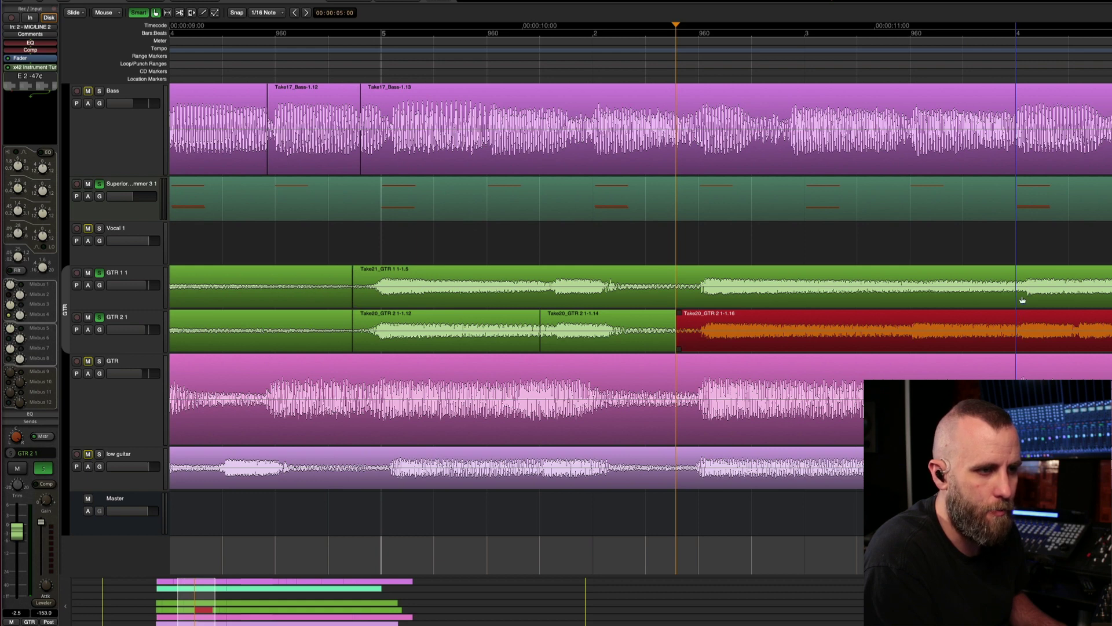
Play back the edited guitars with the drums from just before bar 4 into bar 8
scroll(972, 59, down, 2)
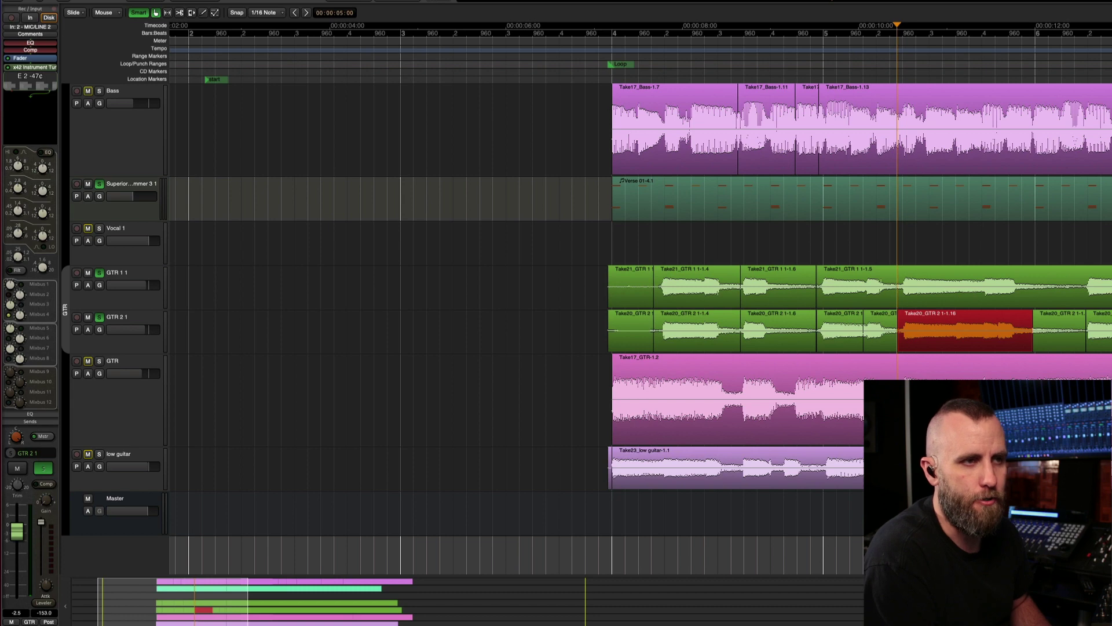
click(583, 58)
key(space)
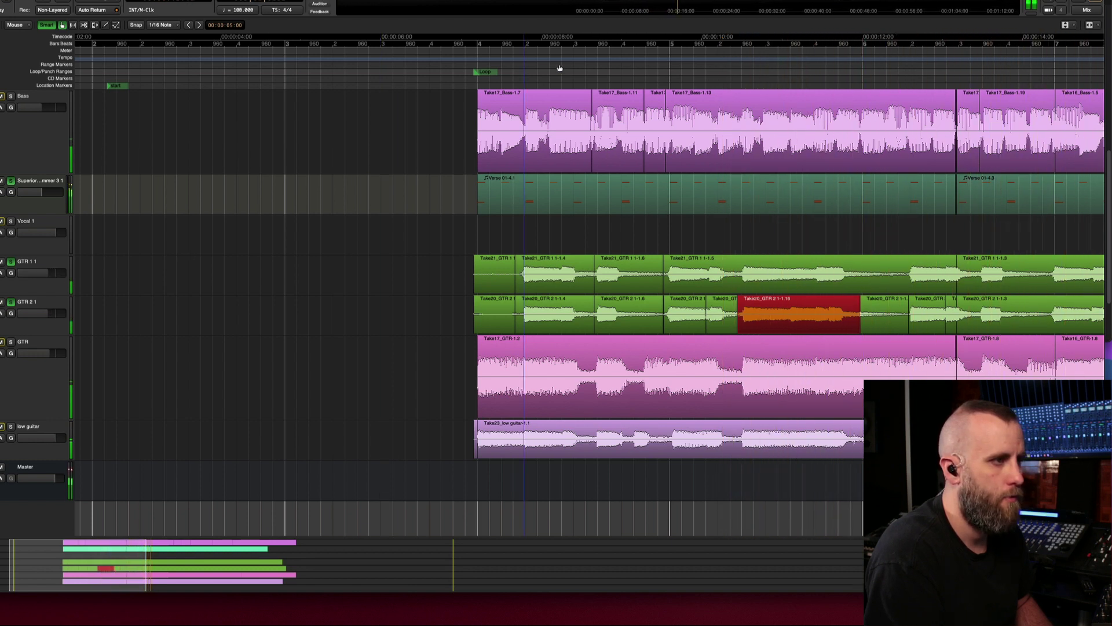
key(minus)
key(minus)
key(minus)
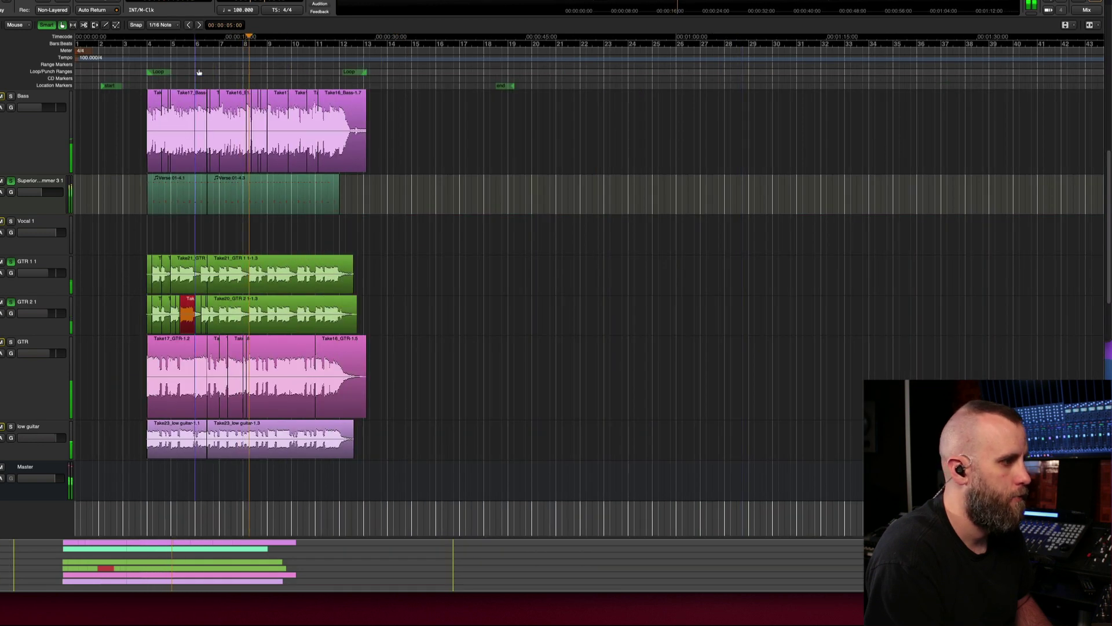
Isolate the GTR 2 1 chord at the off-beat of bar 8 beat 3 as its own region and slip it later to match GTR 1 1
key(equal)
key(equal)
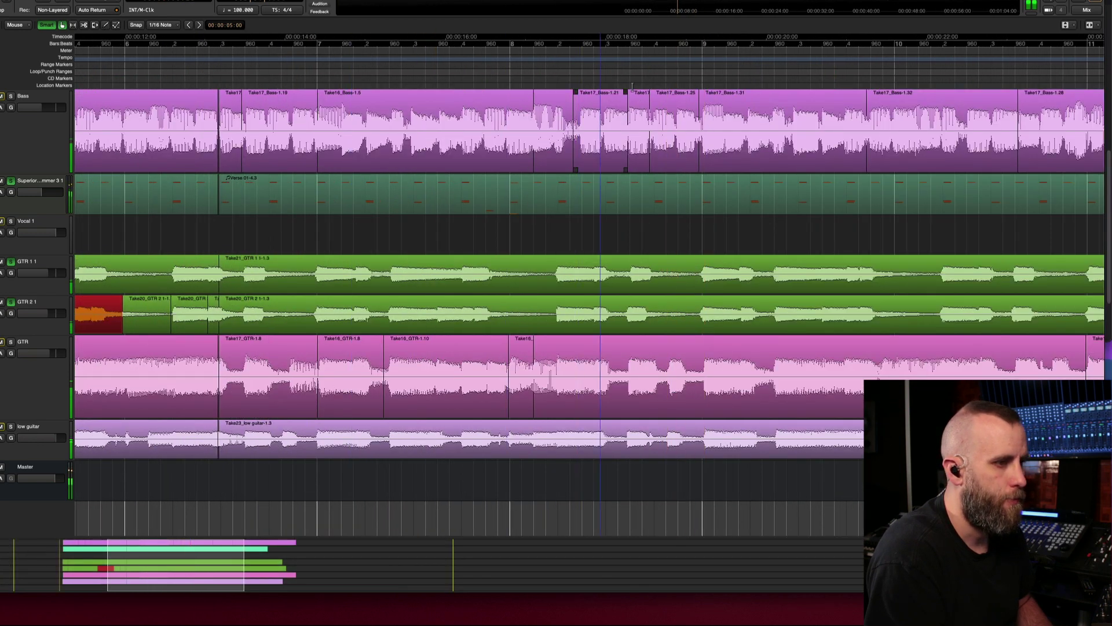
key(equal)
key(equal)
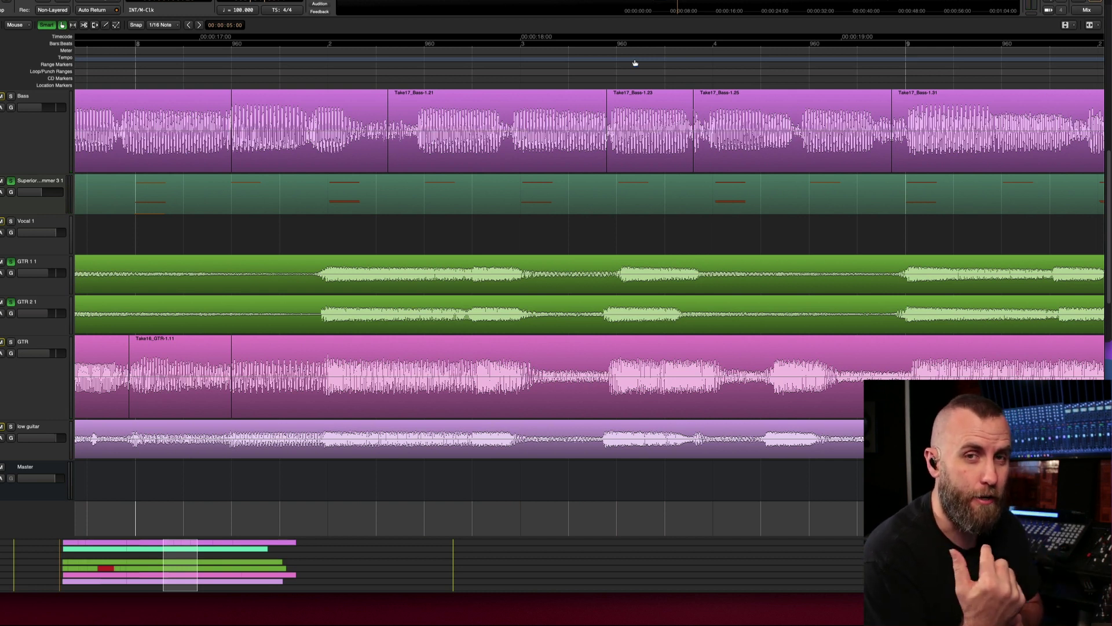
click(670, 315)
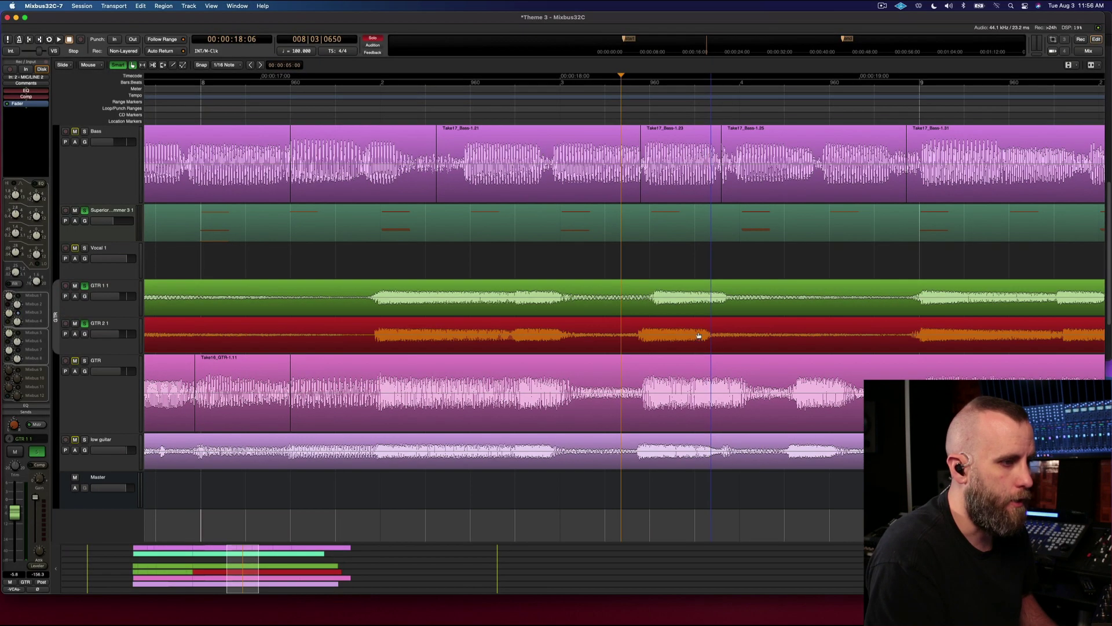
drag(629, 331, 766, 334)
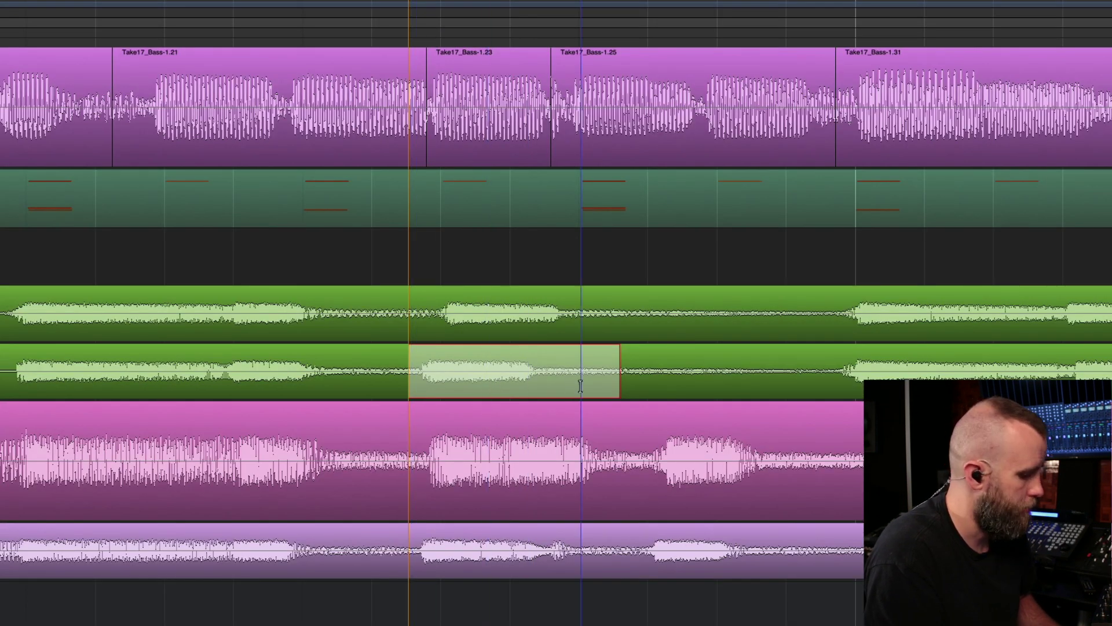
key(s)
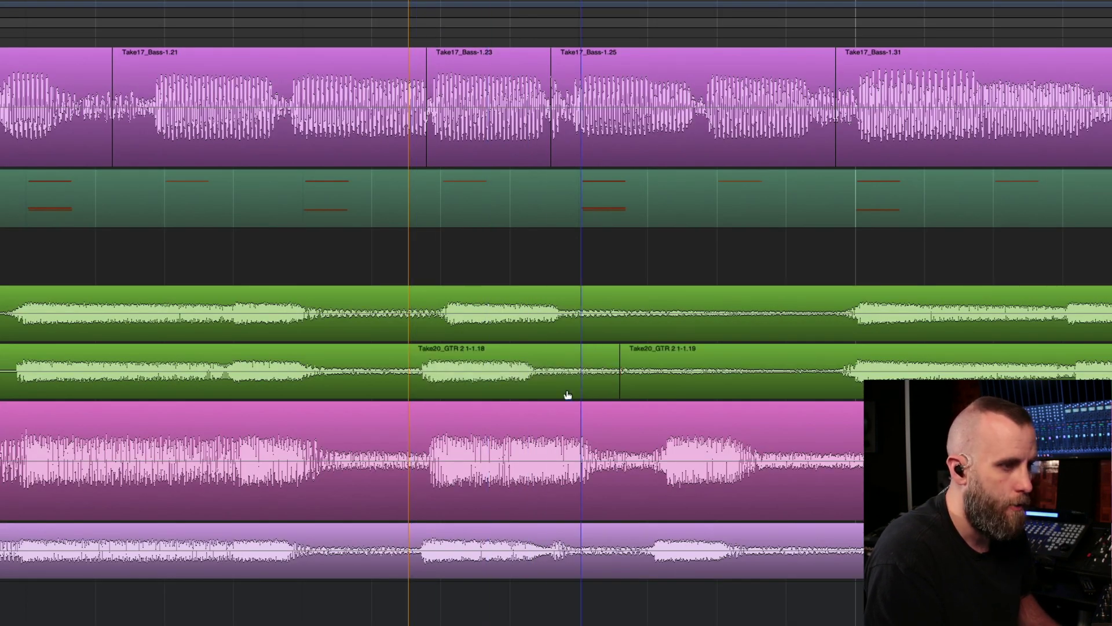
click(529, 395)
drag(529, 394, 552, 395)
key(space)
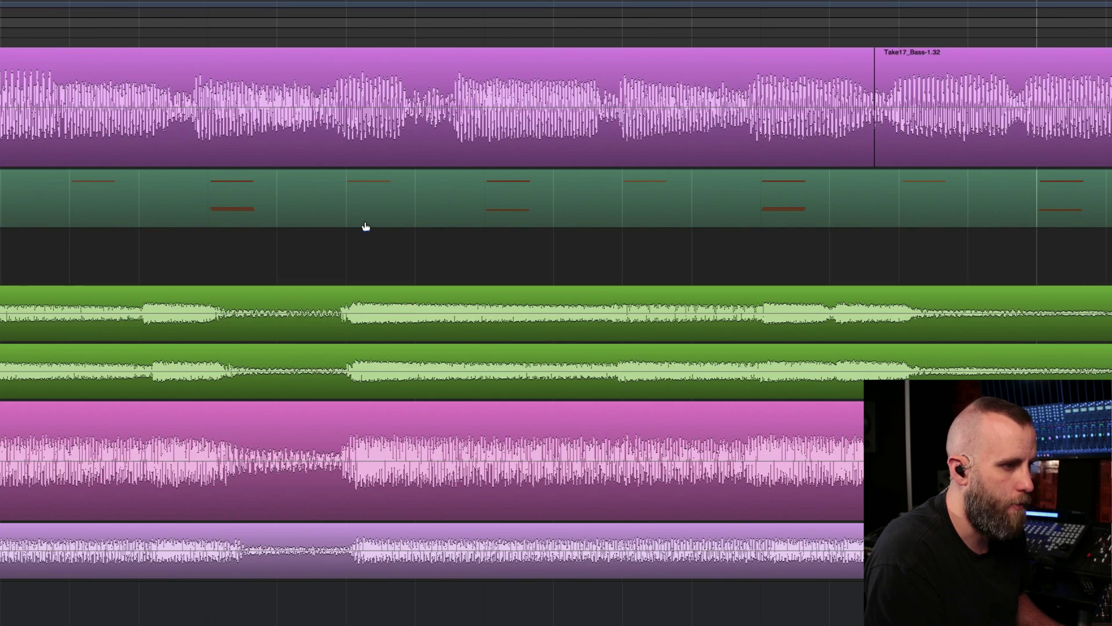
Isolate the GTR 2 1 chords around bar 9 beat 2 and the off-beat of bar 10 beat 3, slipping the first earlier and the second later
drag(136, 366, 334, 366)
click(155, 379)
click(273, 318)
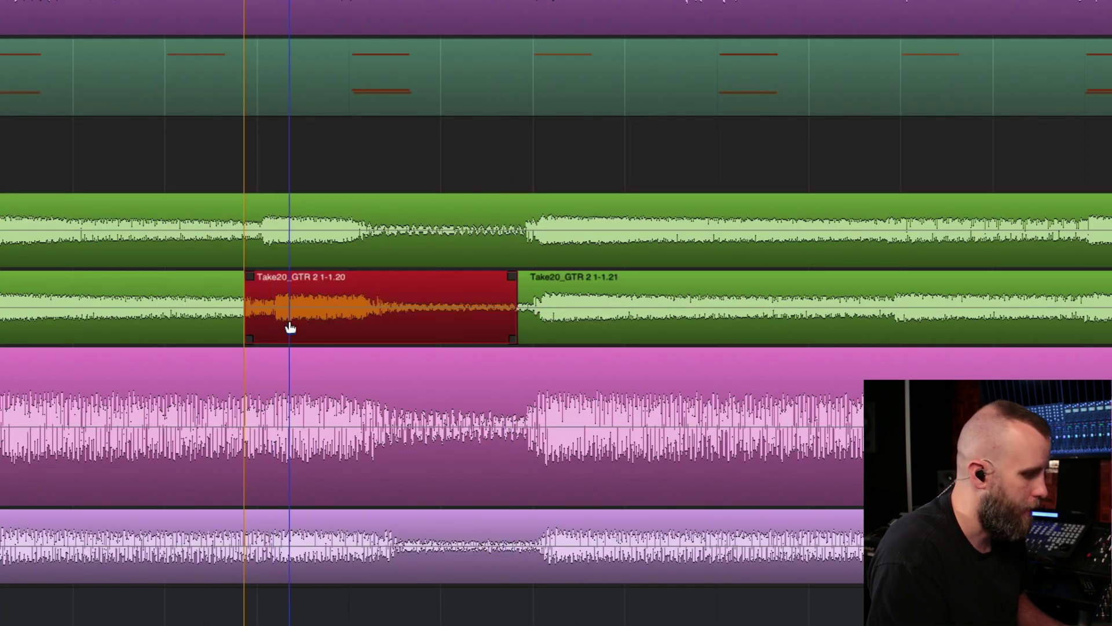
drag(291, 328, 274, 316)
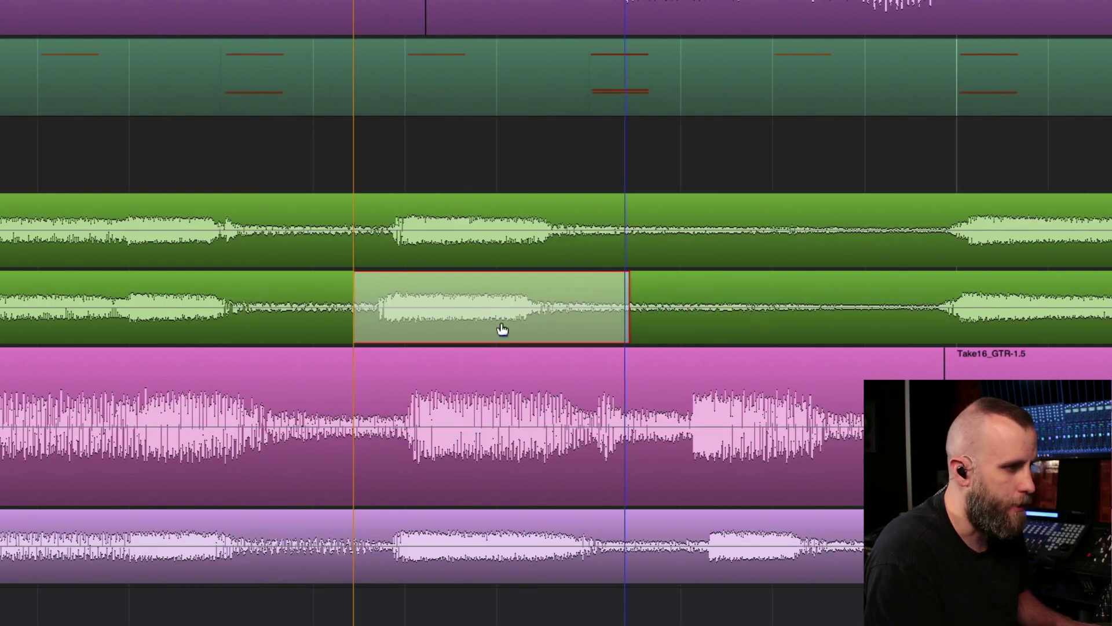
drag(504, 325, 475, 322)
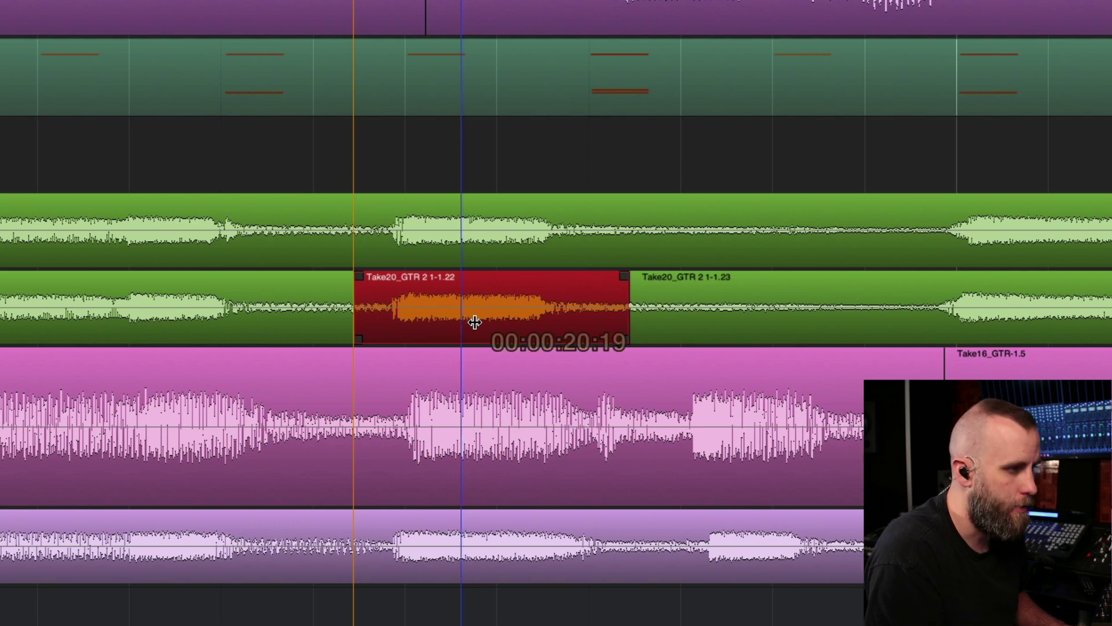
Split GTR 2 1 just before bar 11 and just before bar 12, and slip the section between slightly later to match GTR 1 1
scroll(807, 266, left, 5)
scroll(807, 266, right, 10)
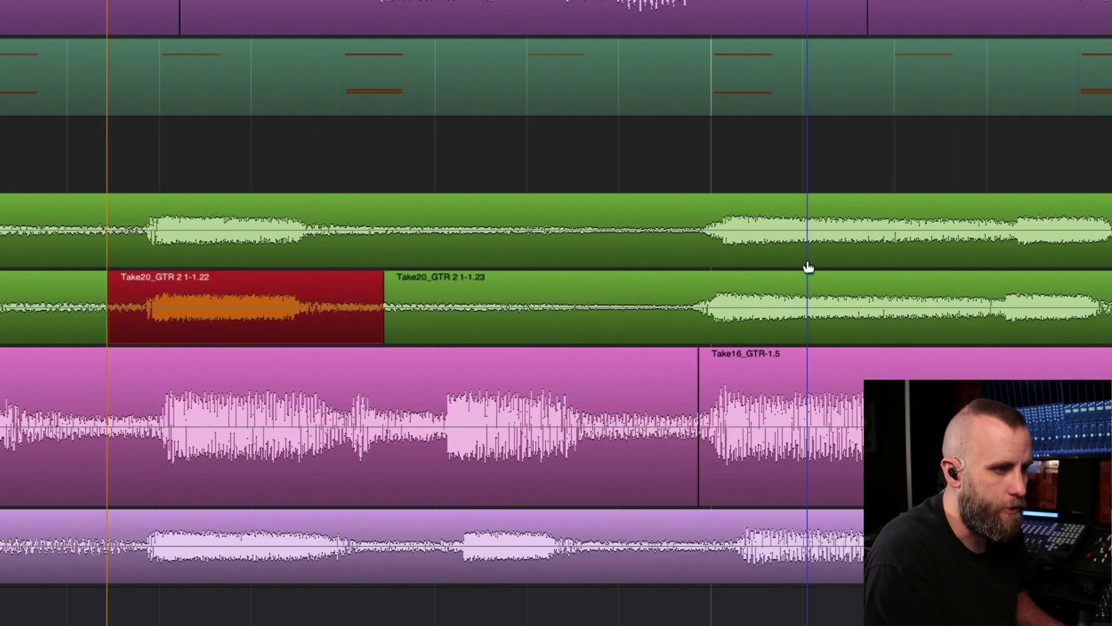
scroll(805, 264, right, 5)
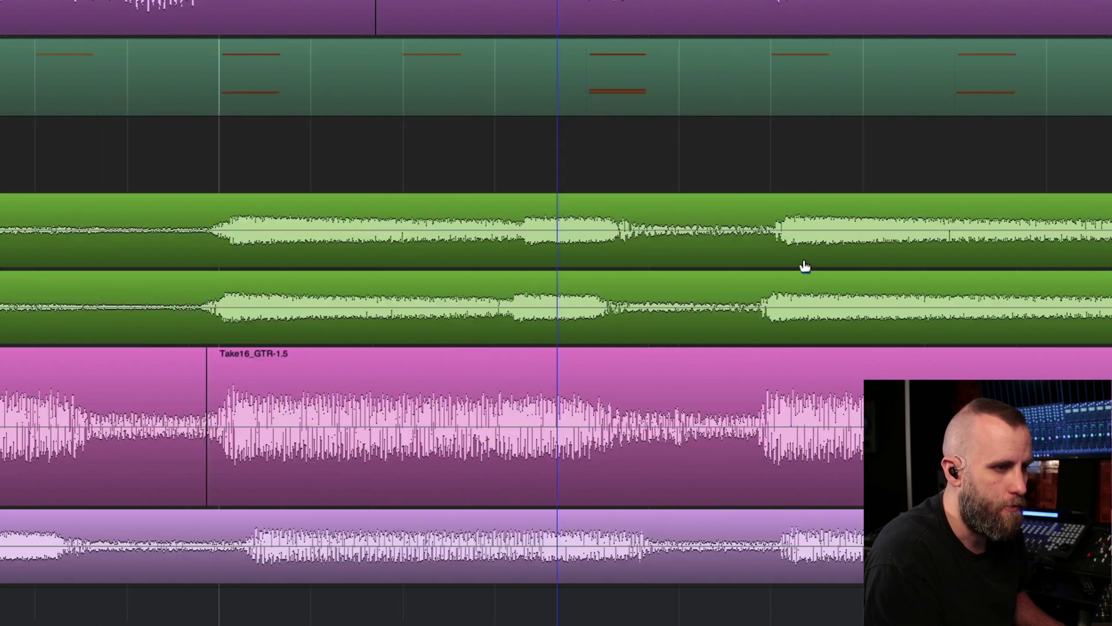
click(168, 298)
key(s)
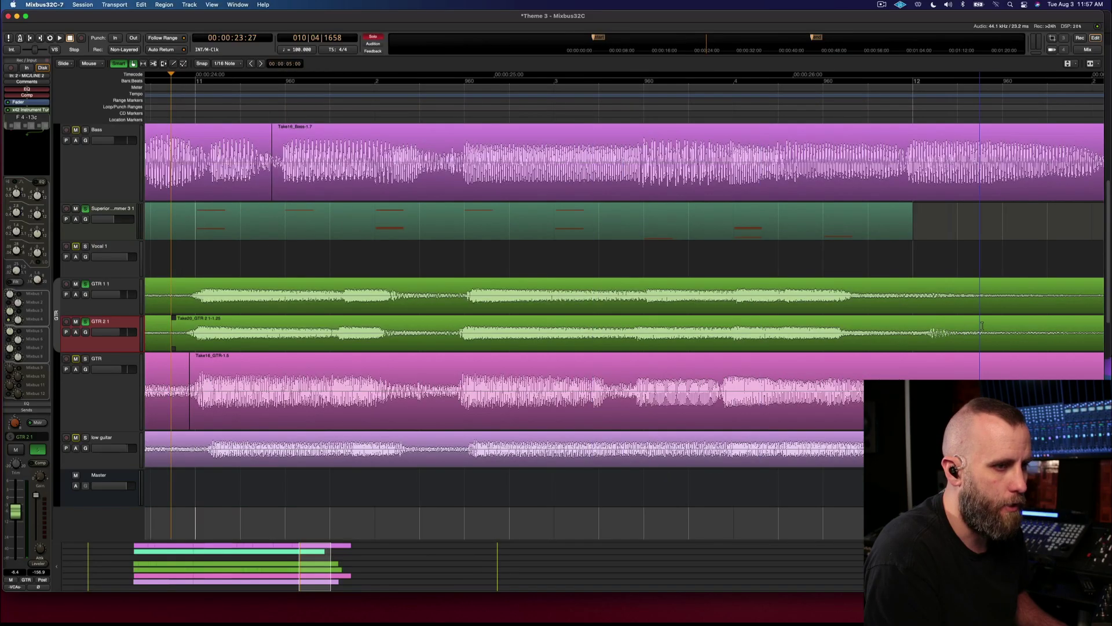
key(s)
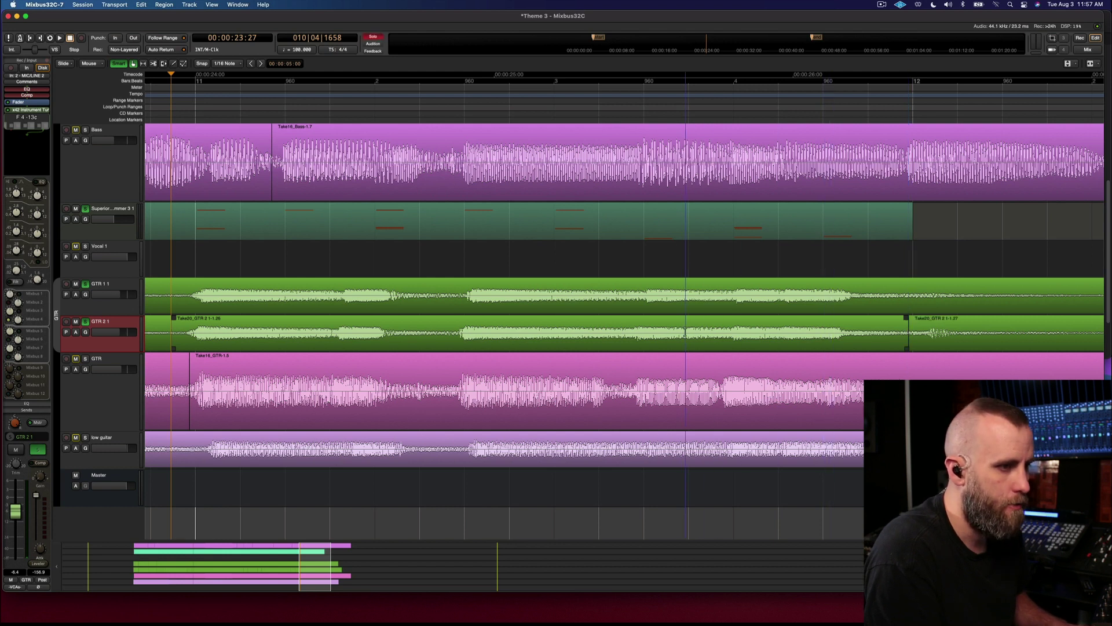
key(p)
click(679, 340)
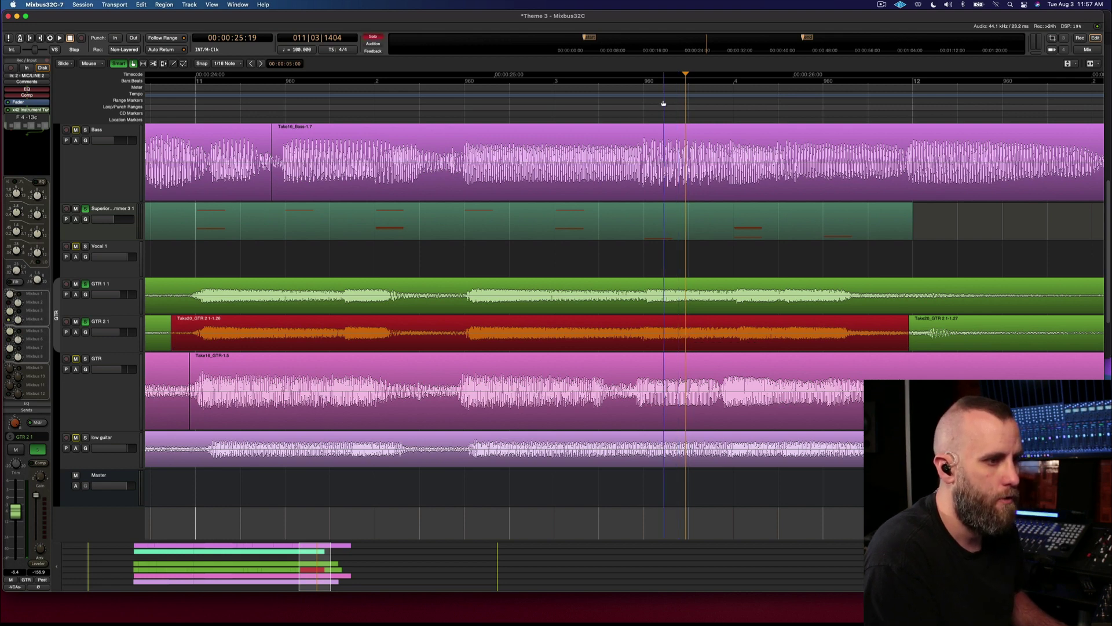
Play back the whole edited guitar part with the drums from just before bar 4 into bar 11
scroll(664, 103, down, 6)
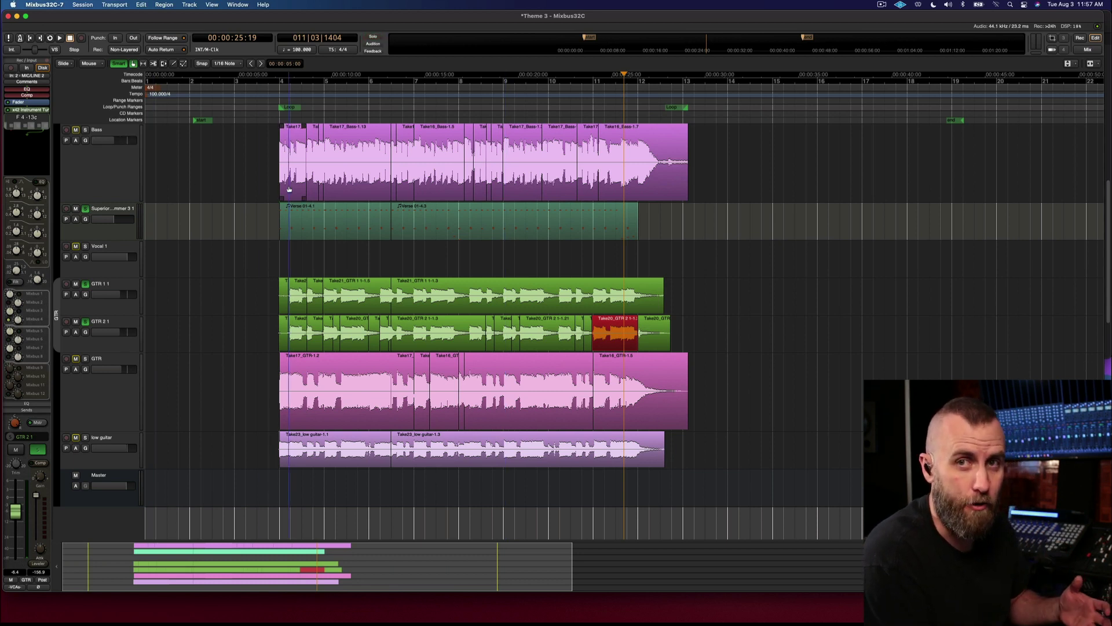
click(274, 105)
key(space)
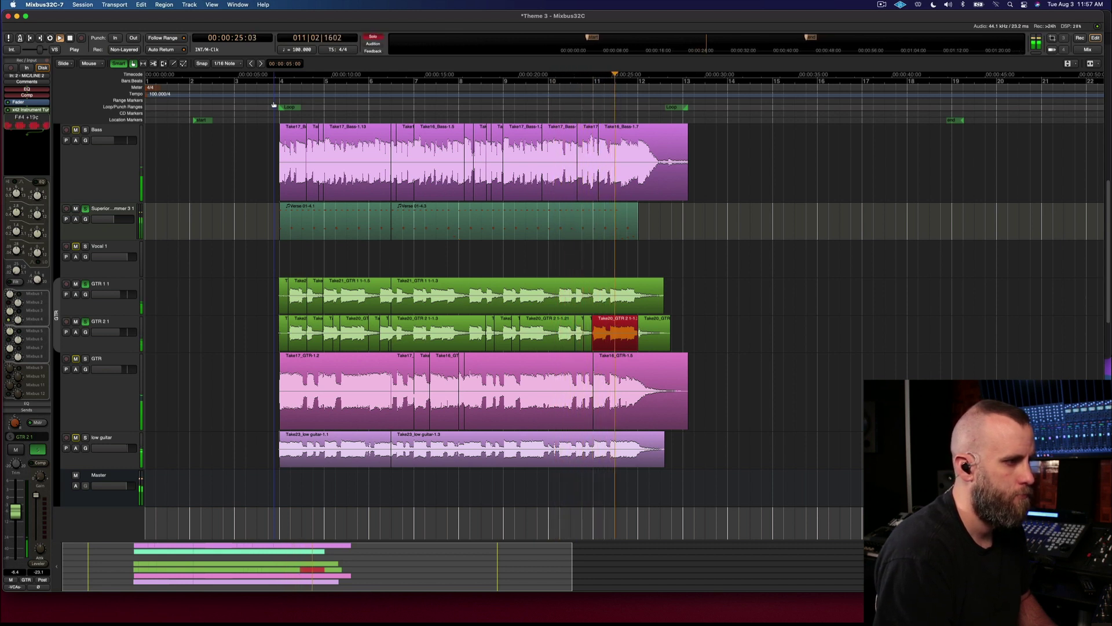
key(space)
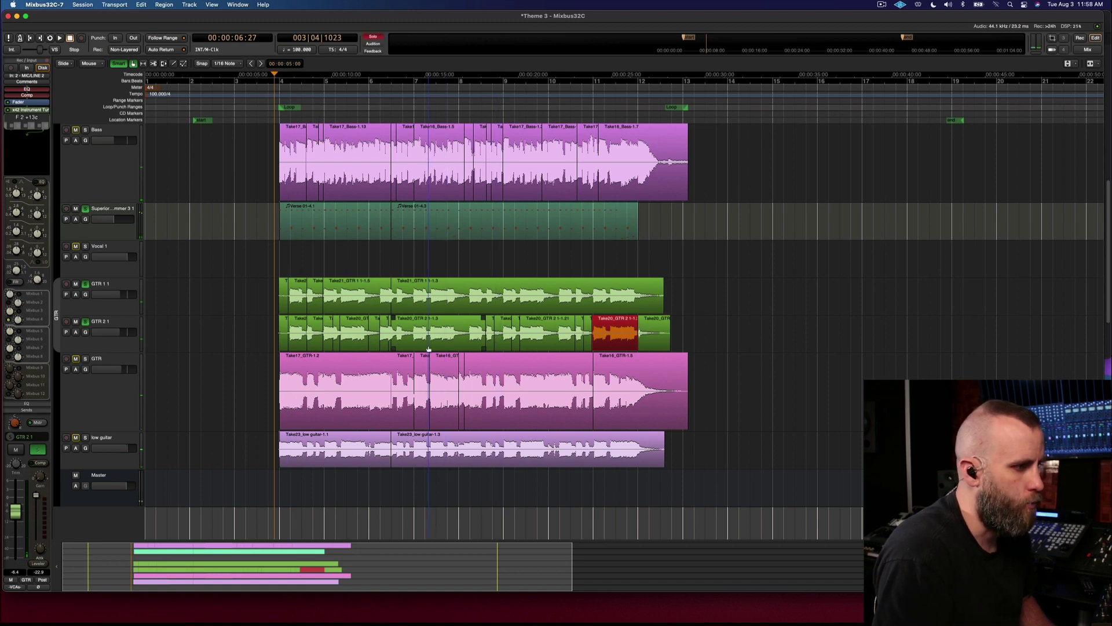
scroll(353, 119, up, 3)
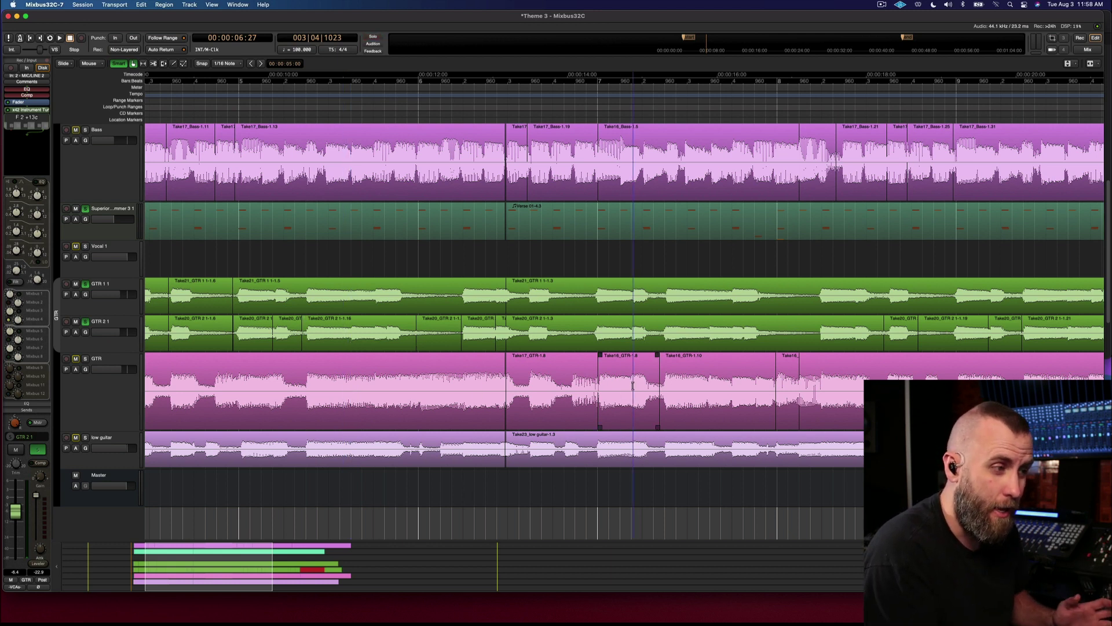
Play back the edited guitars with the drums from bar 5 into bar 8, and again from bar 9
click(243, 105)
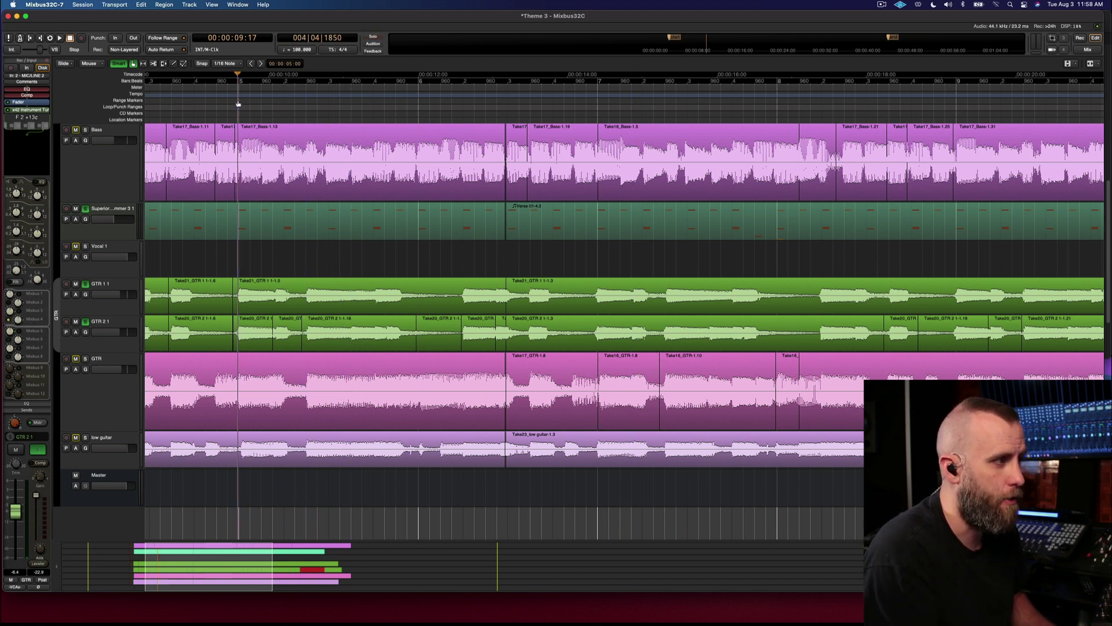
key(space)
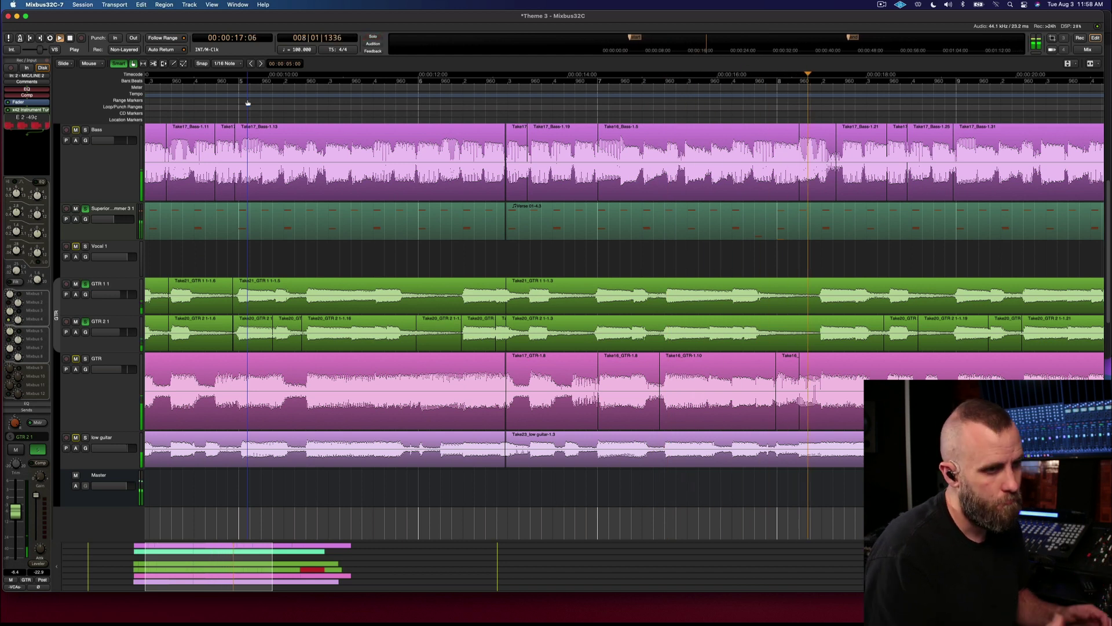
key(space)
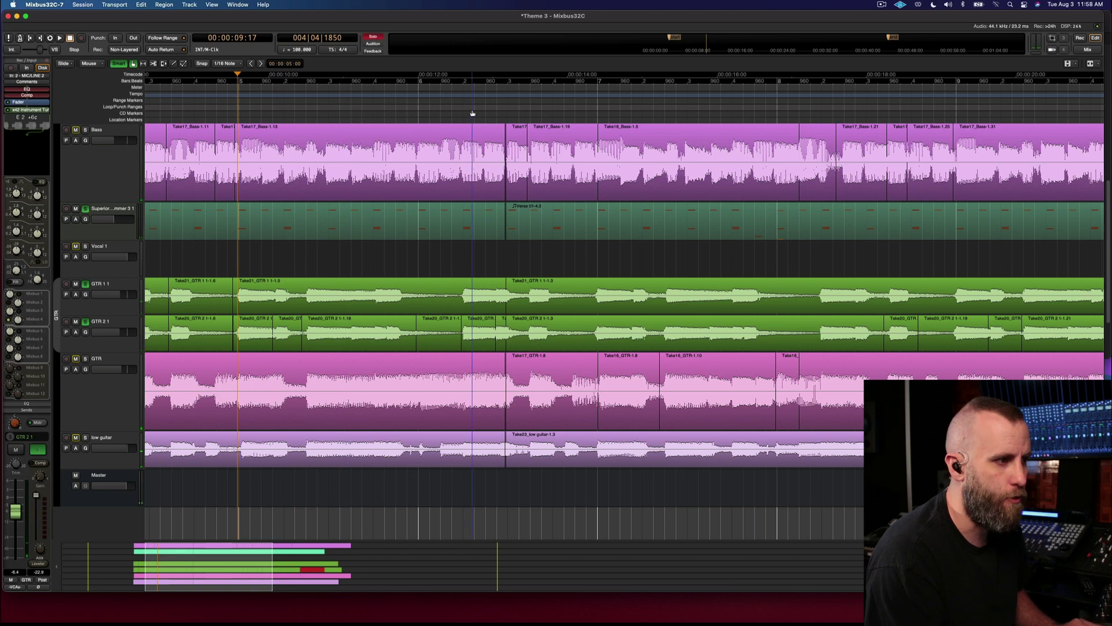
scroll(473, 112, down, 1)
scroll(783, 133, up, 1)
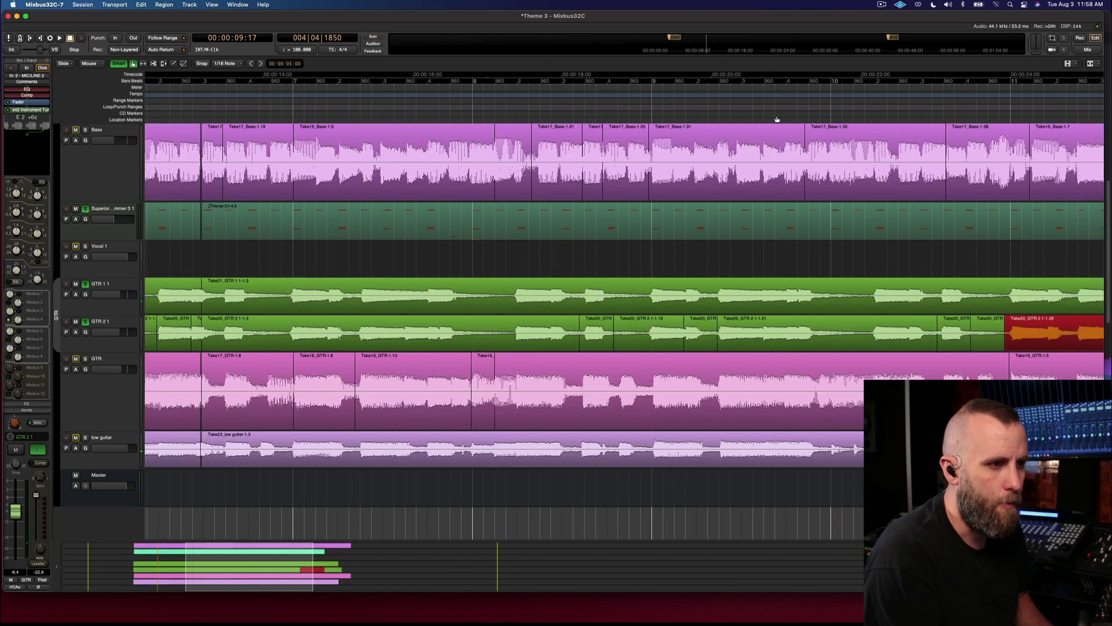
click(658, 107)
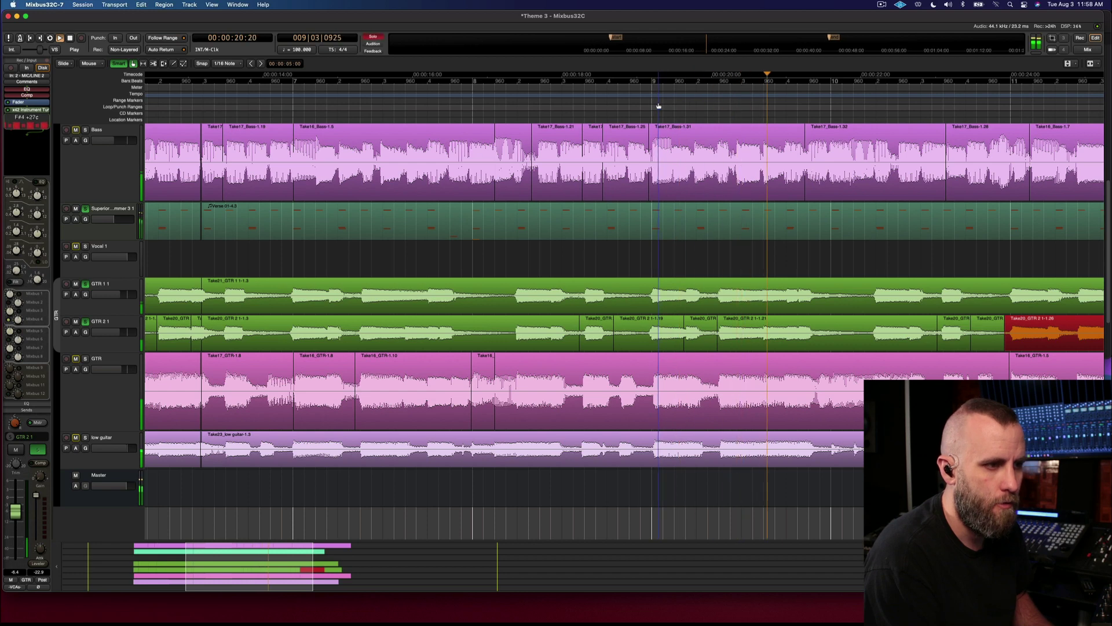
key(space)
Isolate the long GTR 1 1 chord from the off-beat of bar 9 beat 2 to shortly after bar 10 as its own region
scroll(730, 105, down, 1)
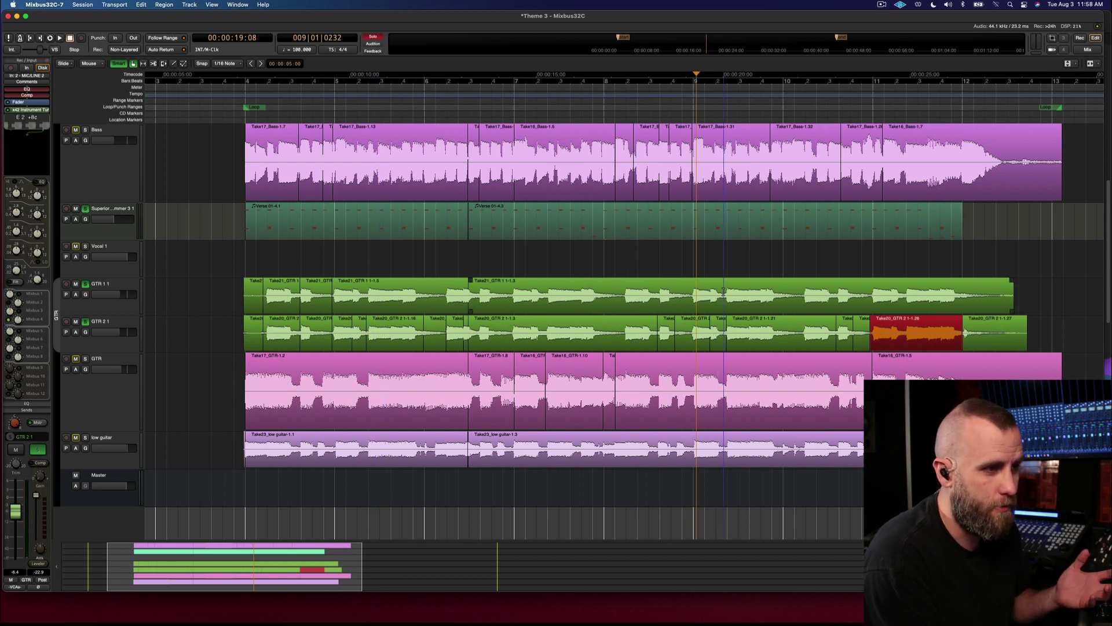
drag(724, 293, 789, 293)
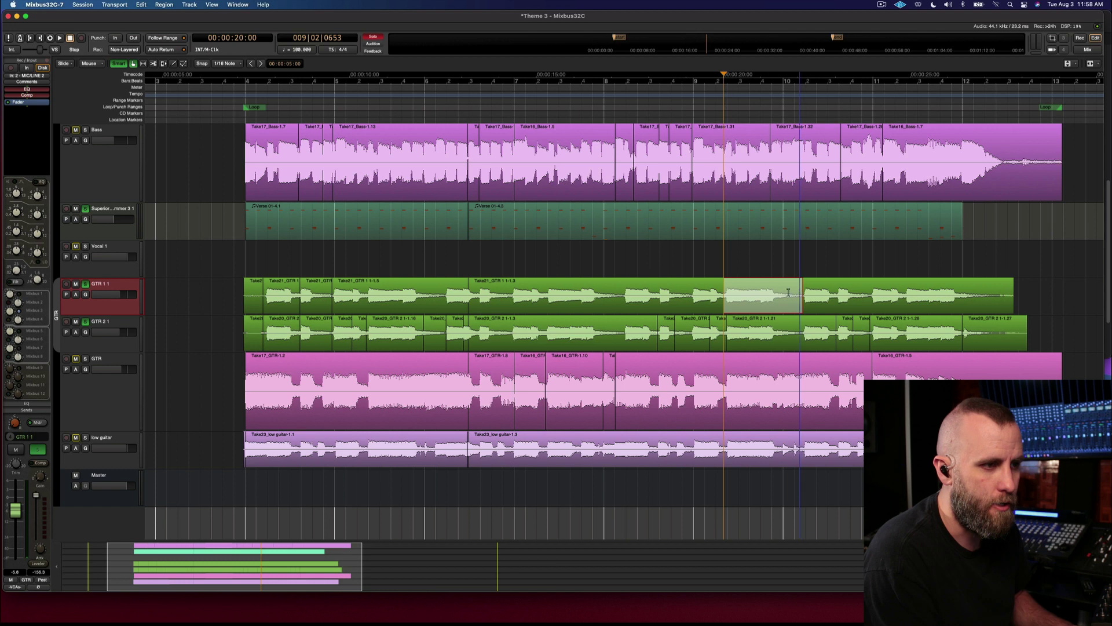
key(s)
click(750, 306)
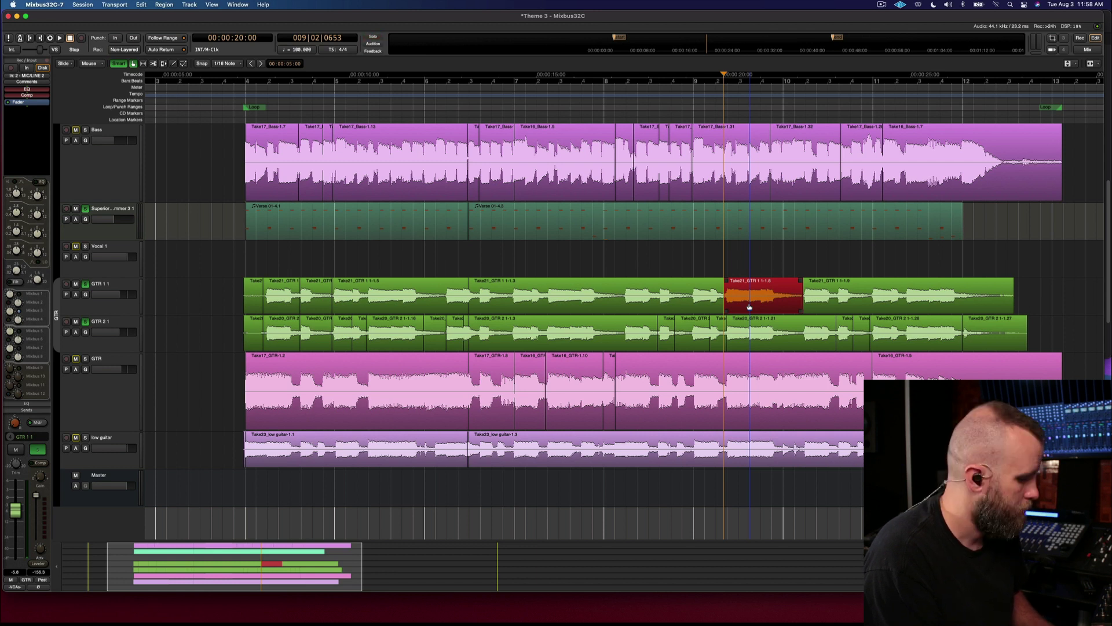
Copy the isolated GTR 1 1 chord over the matching chord after bar 5 beat 2 and shift the copy slightly earlier to match GTR 2 1
drag(745, 306, 392, 308)
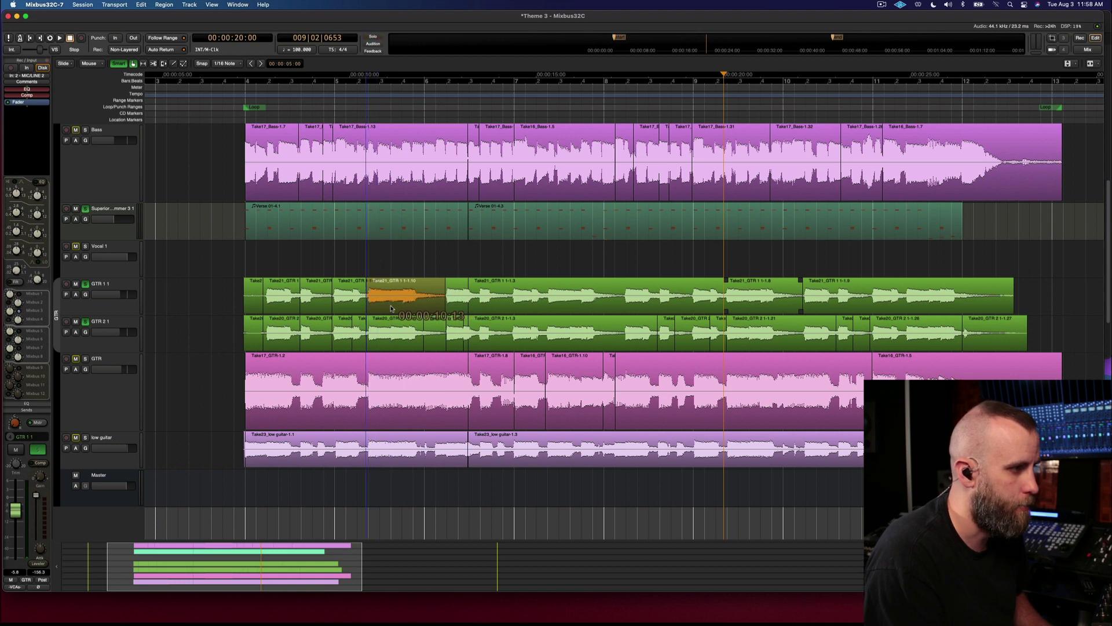
drag(389, 308, 389, 310)
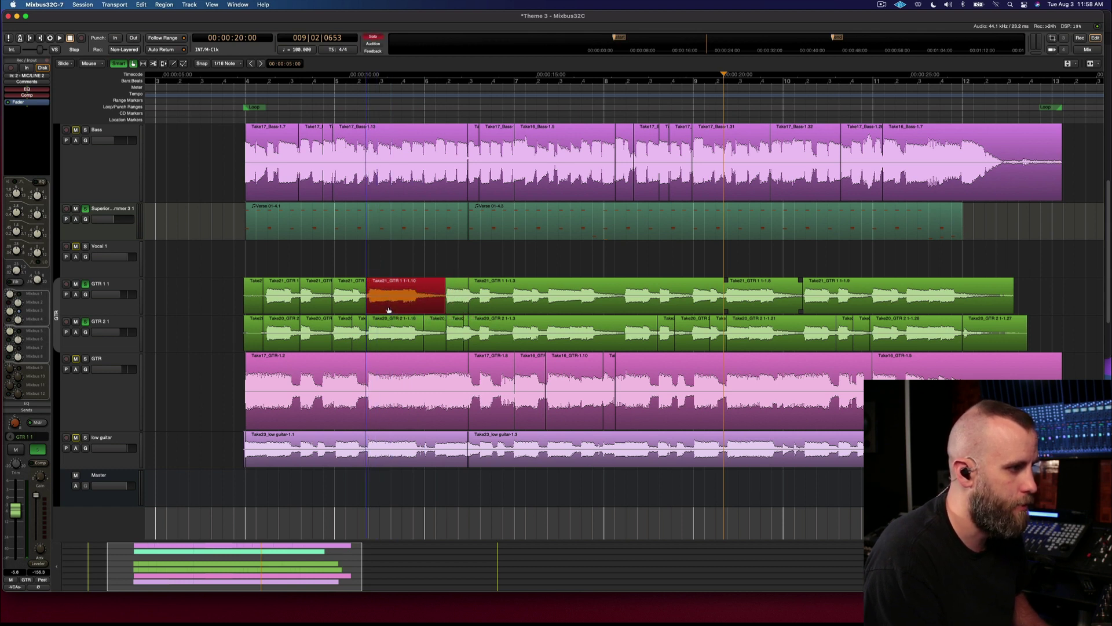
scroll(388, 94, up, 3)
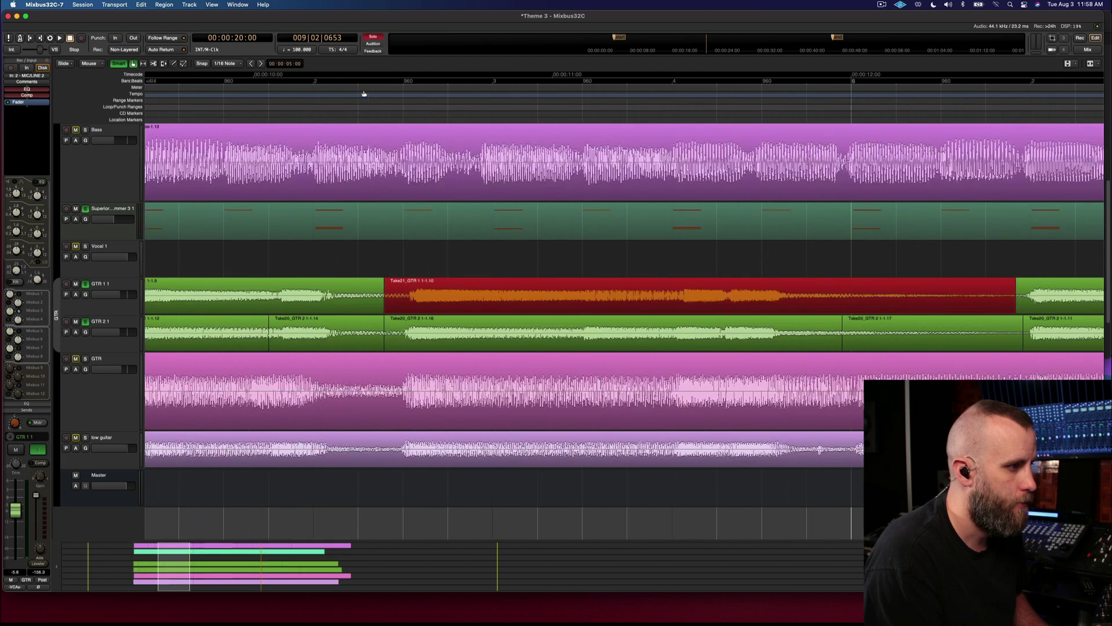
drag(430, 305, 486, 307)
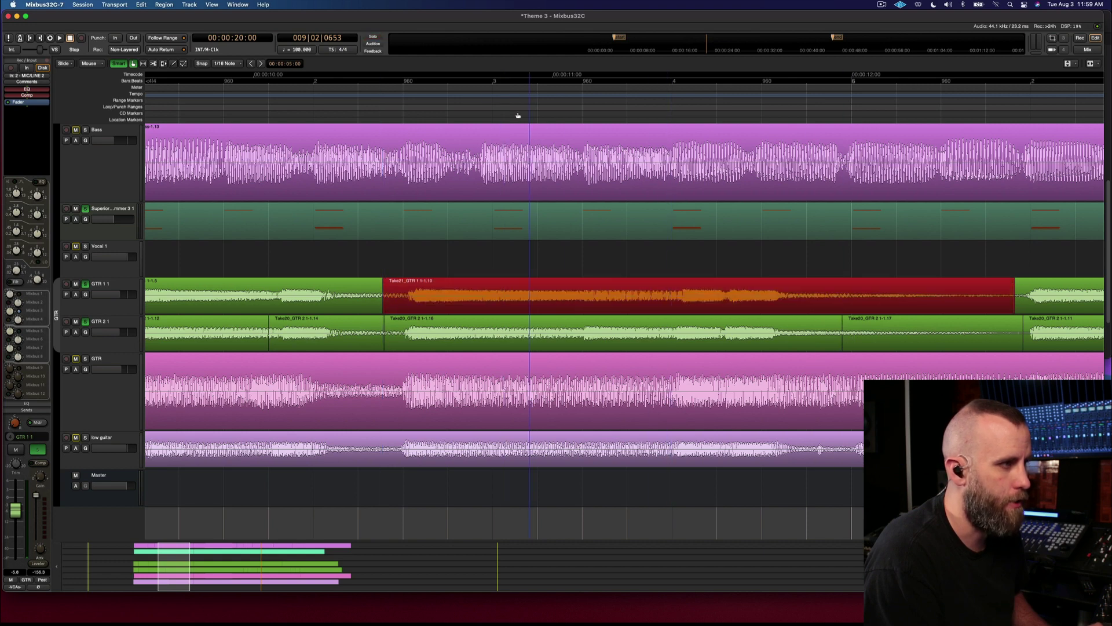
Play back the replaced GTR 1 1 chord in context from bar 5 into bar 7
scroll(519, 115, down, 2)
click(402, 111)
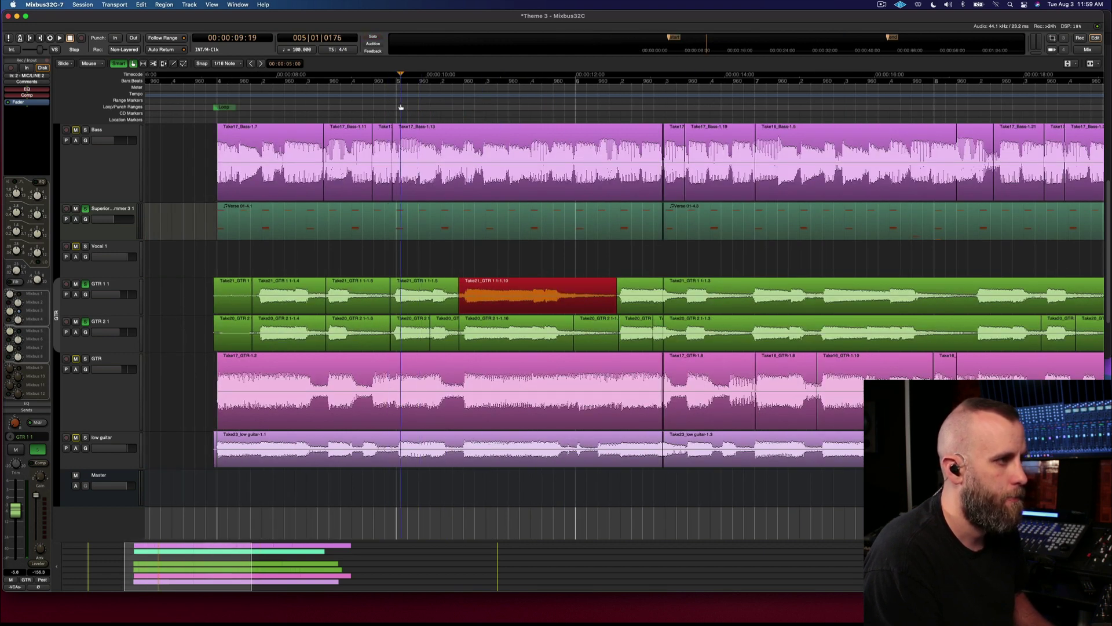
key(space)
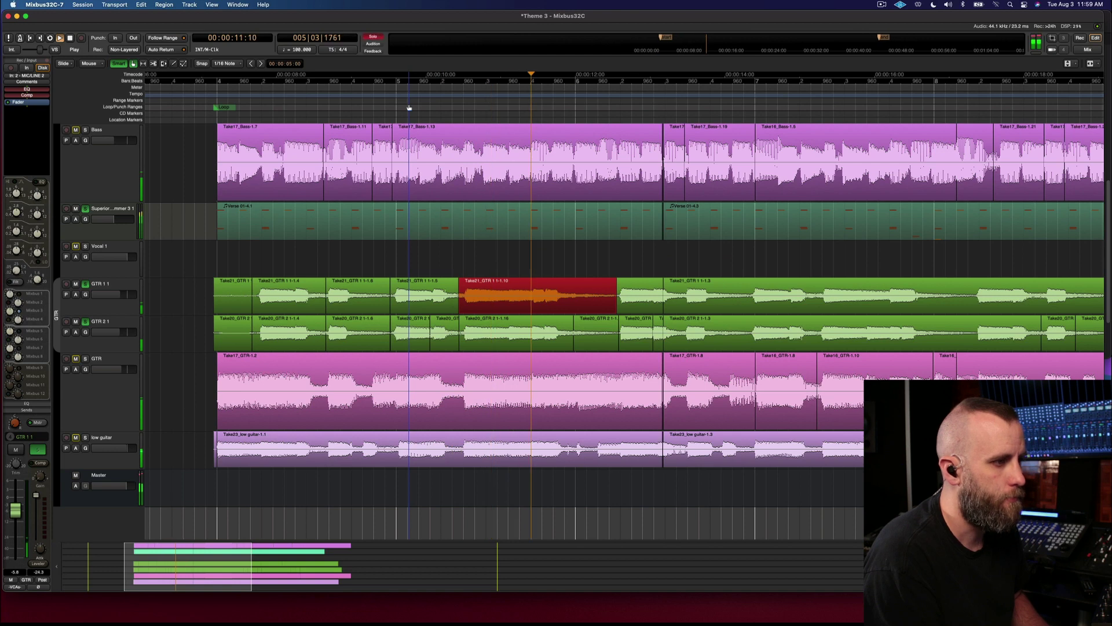
scroll(643, 106, down, 1)
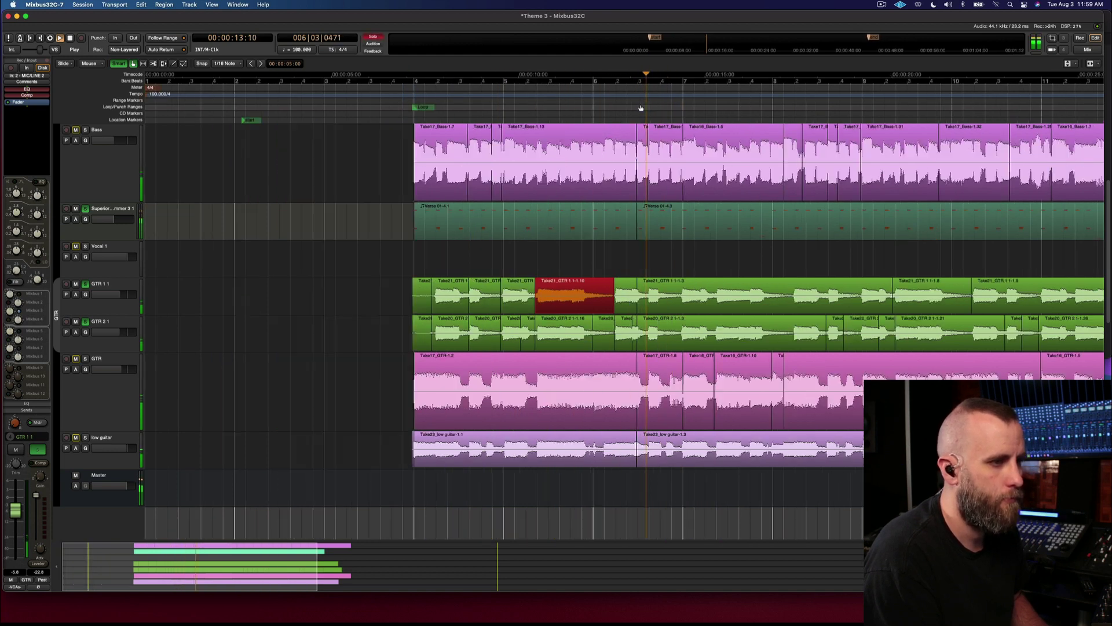
scroll(699, 107, up, 1)
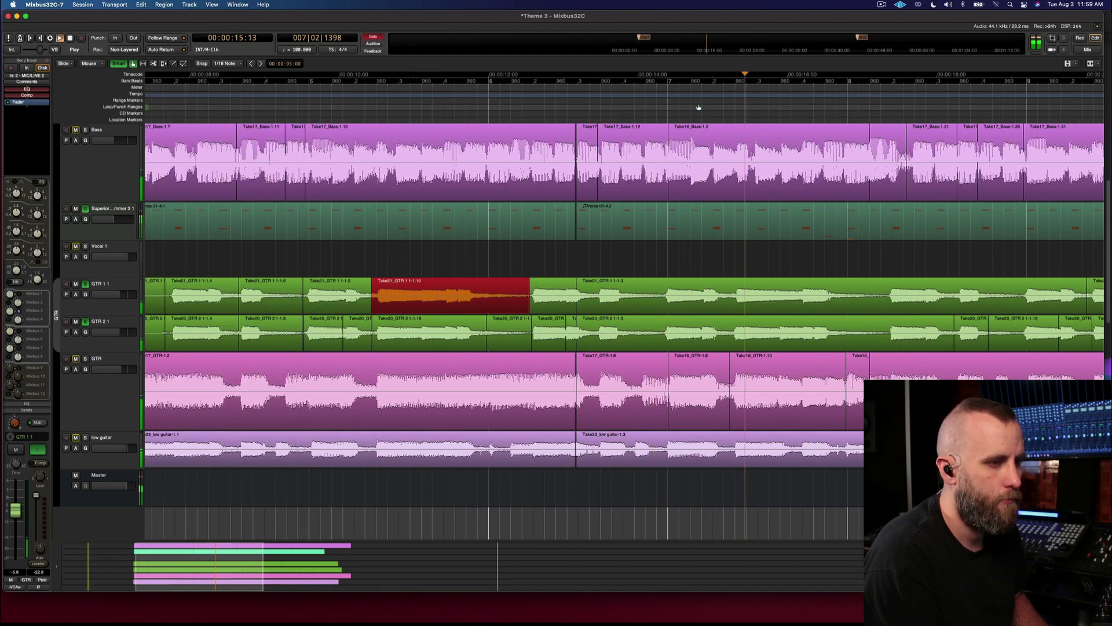
key(space)
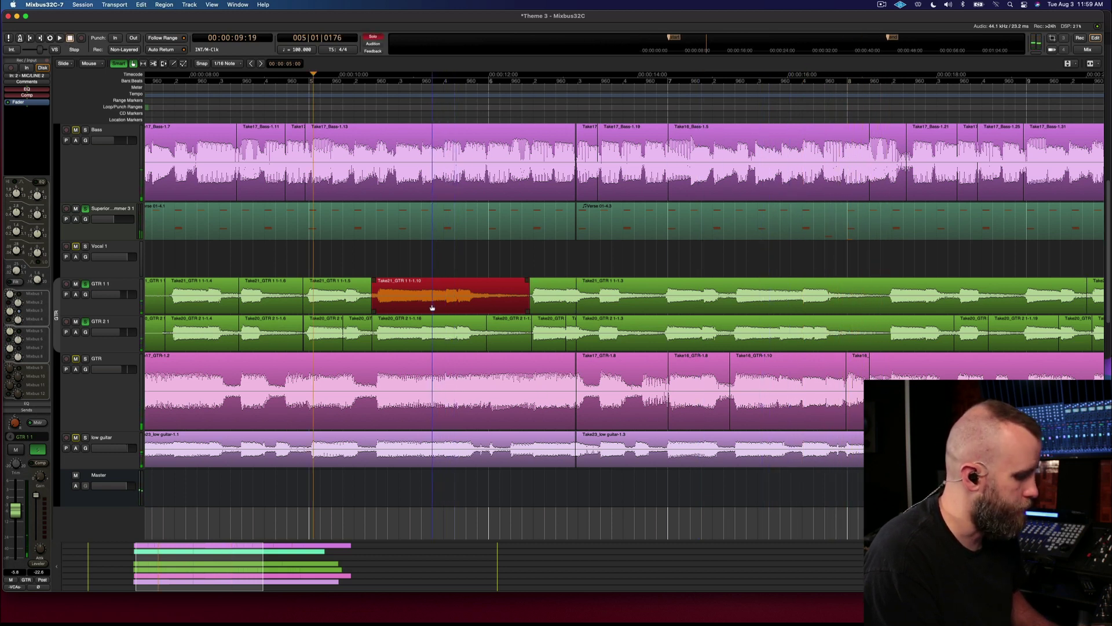
Copy the replacement GTR 1 1 chord over the matching chord after bar 7 beat 2 and play back the section from bar 6
drag(428, 307, 784, 315)
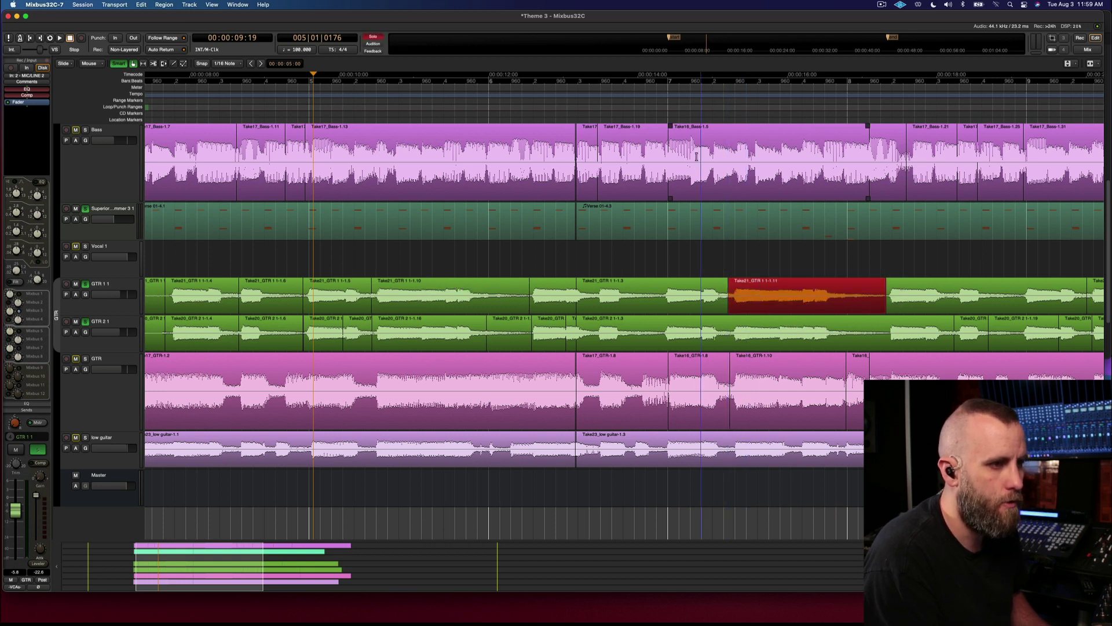
click(471, 103)
key(space)
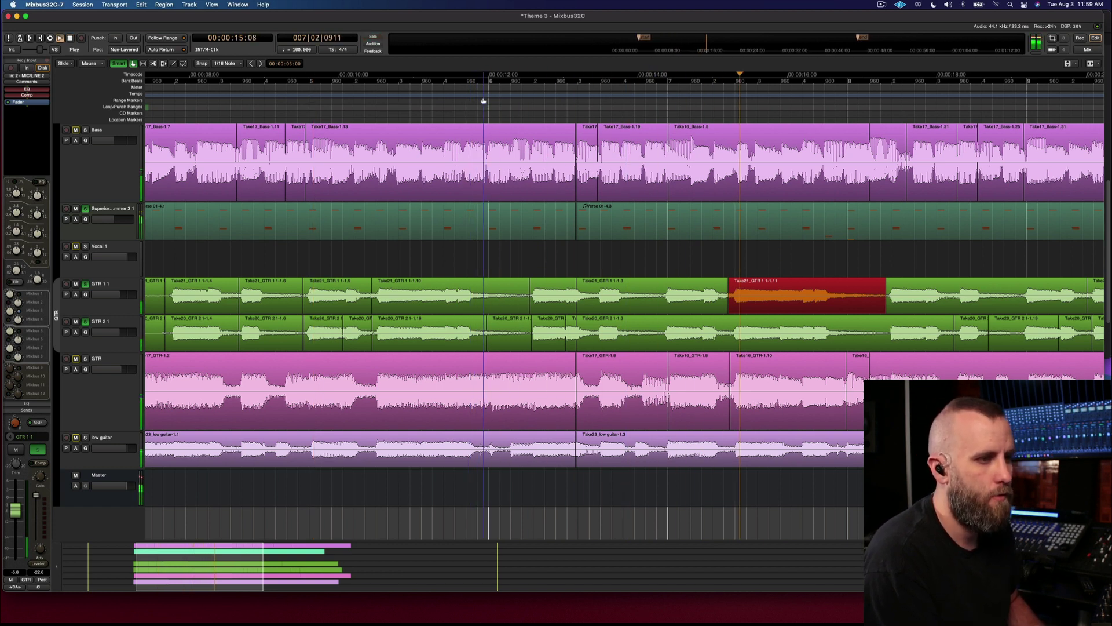
key(space)
Play back the bass, drums and edited guitars together from before bar 4 into bar 5
key(underscore)
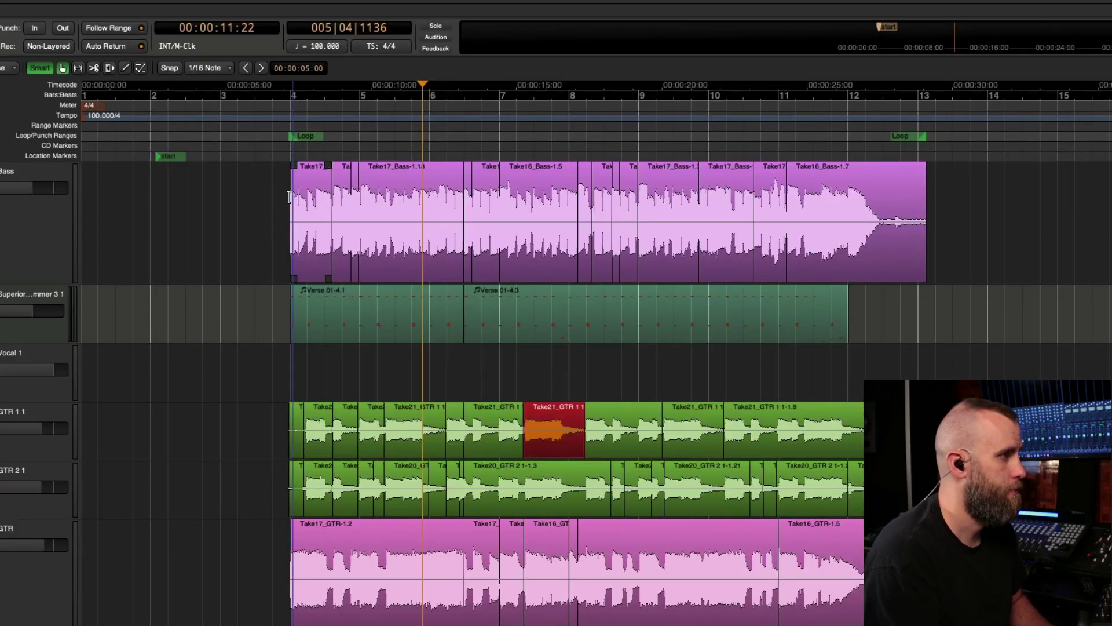
key(space)
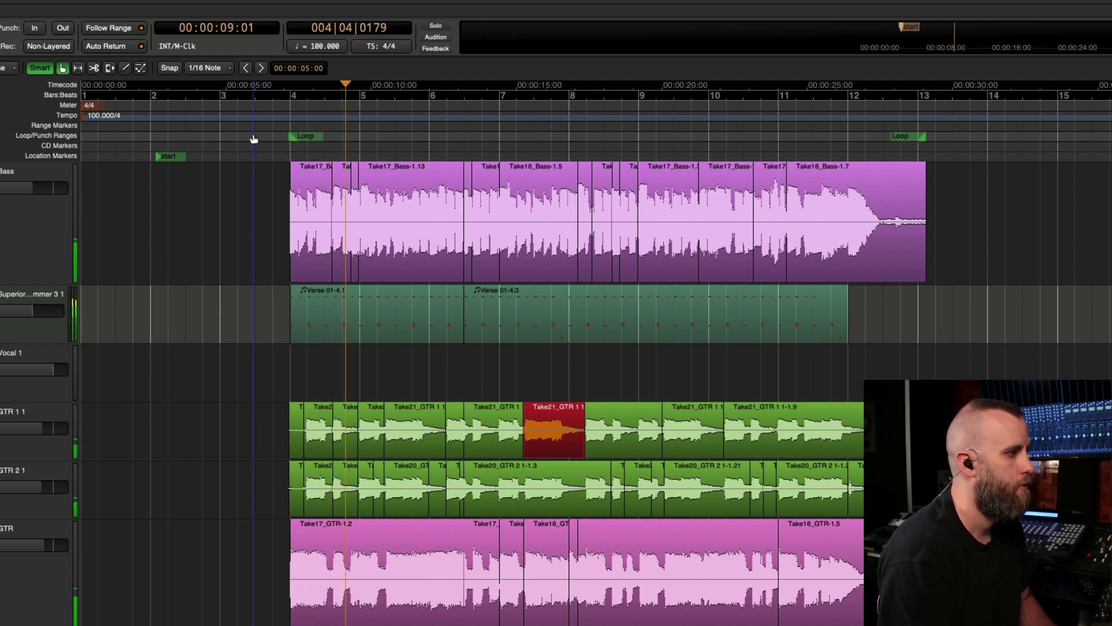
key(shift+s)
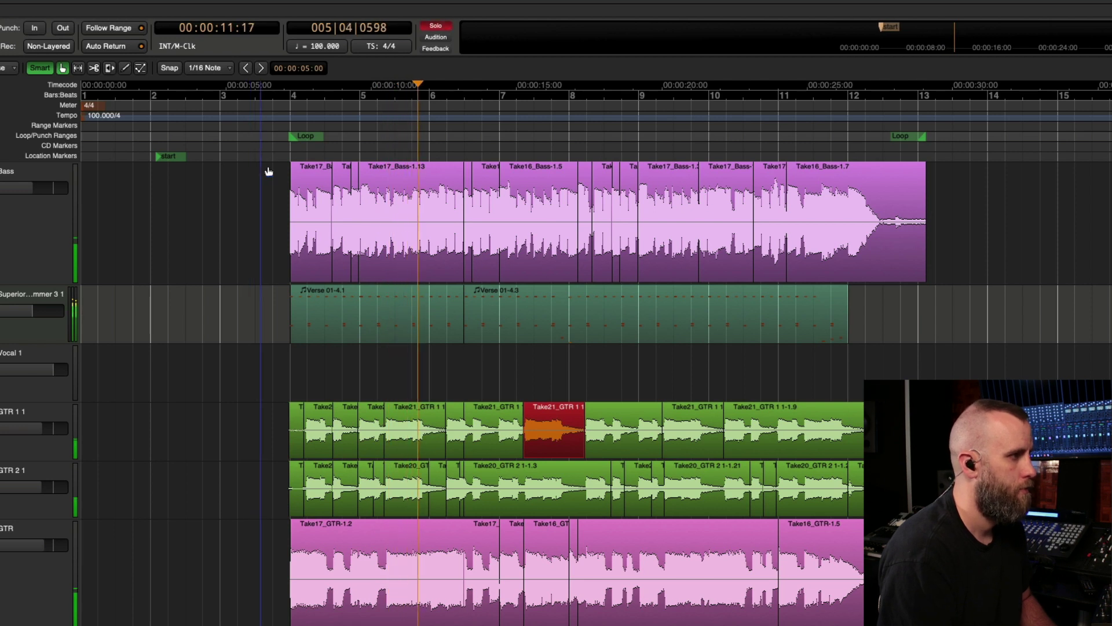
key(space)
Extend the start of the first bass region back to about bar 3 beat 2 and play the verse through bar 11
click(296, 247)
drag(296, 247, 248, 260)
click(250, 127)
key(space)
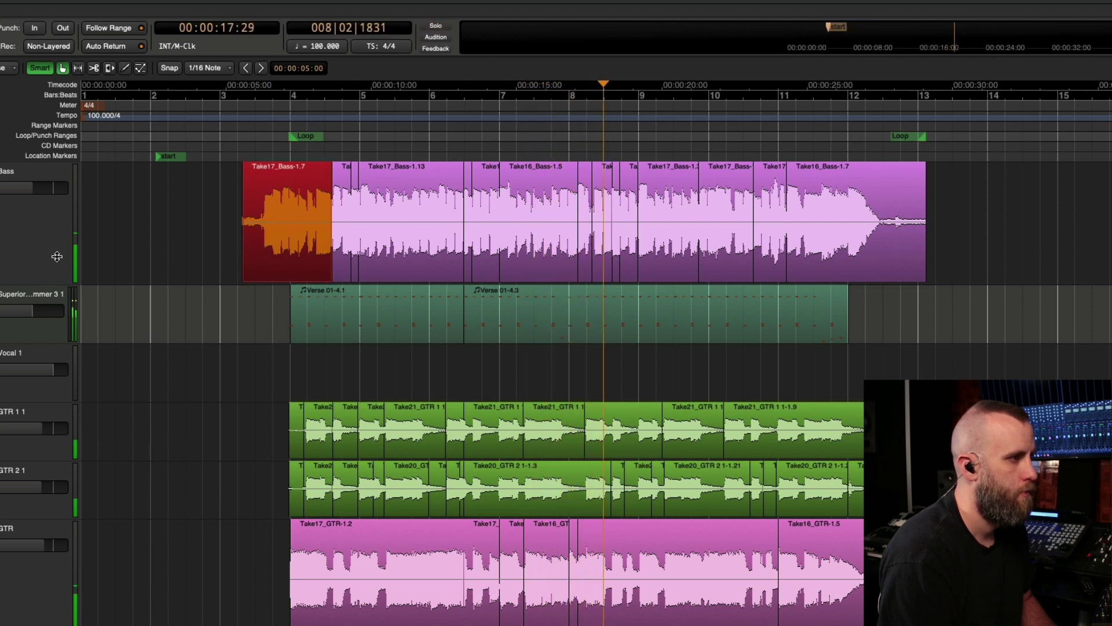
key(shift+s)
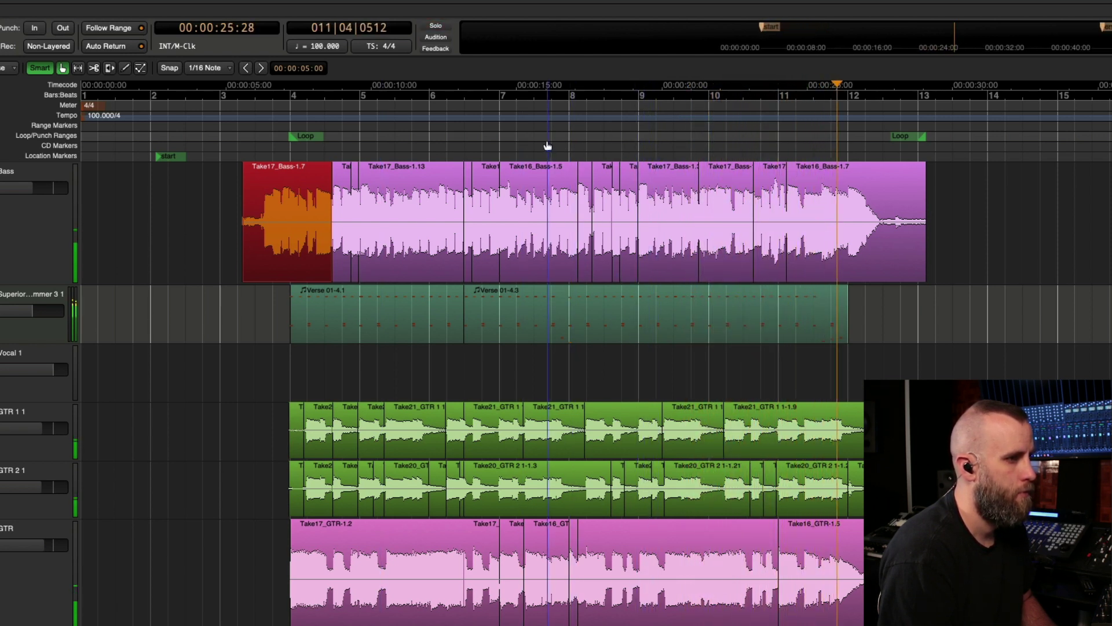
key(space)
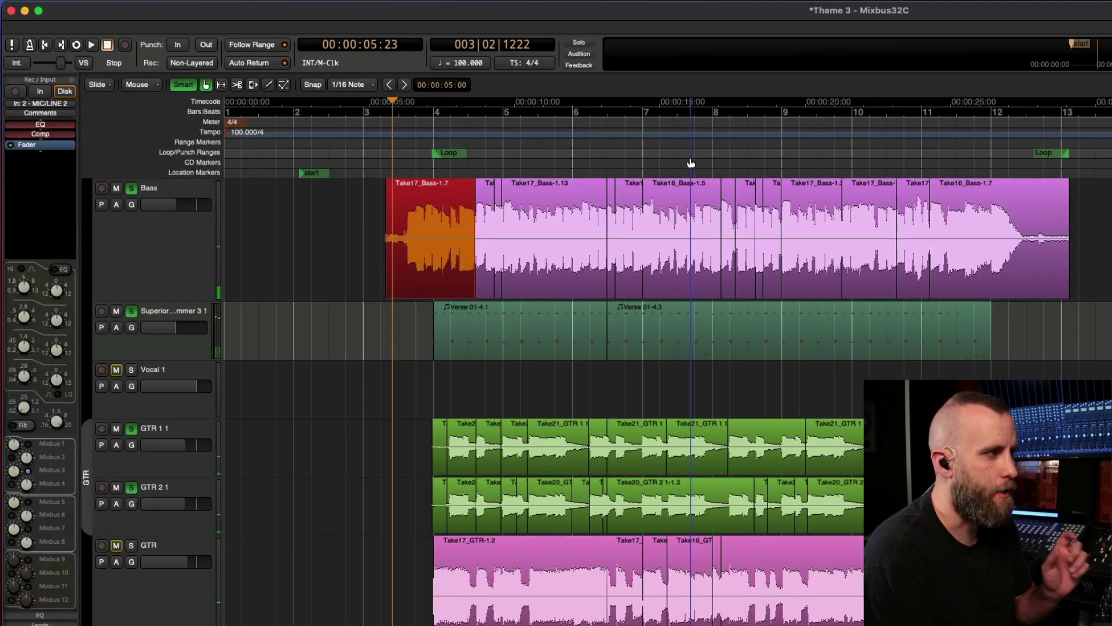
Open the playlist selector for the Bass track and mark a range over the first bass region
click(163, 249)
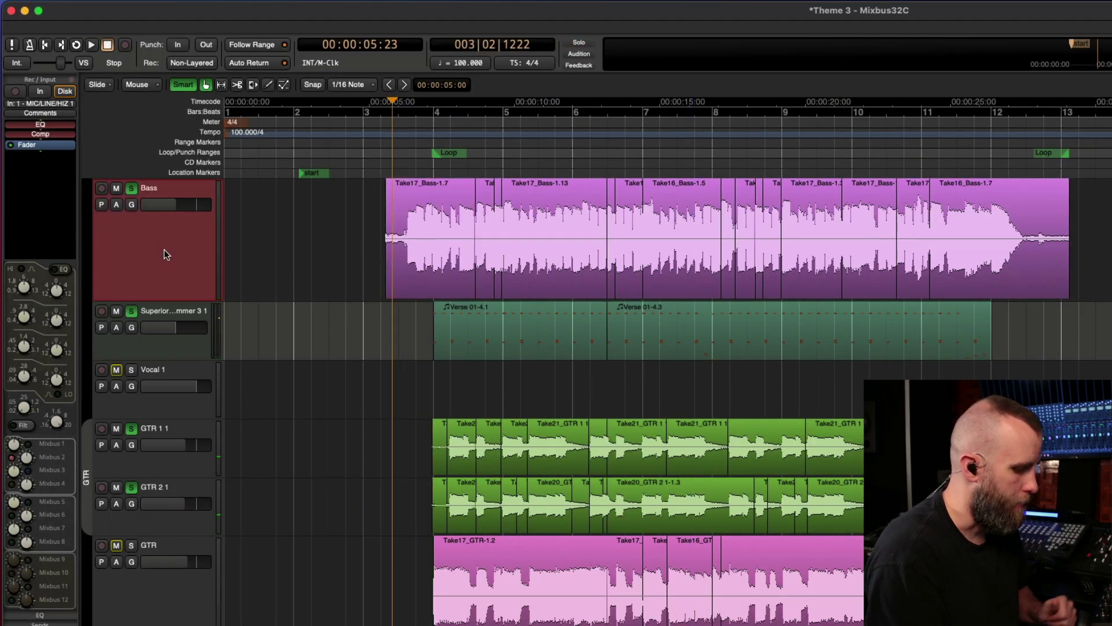
key(shift+p)
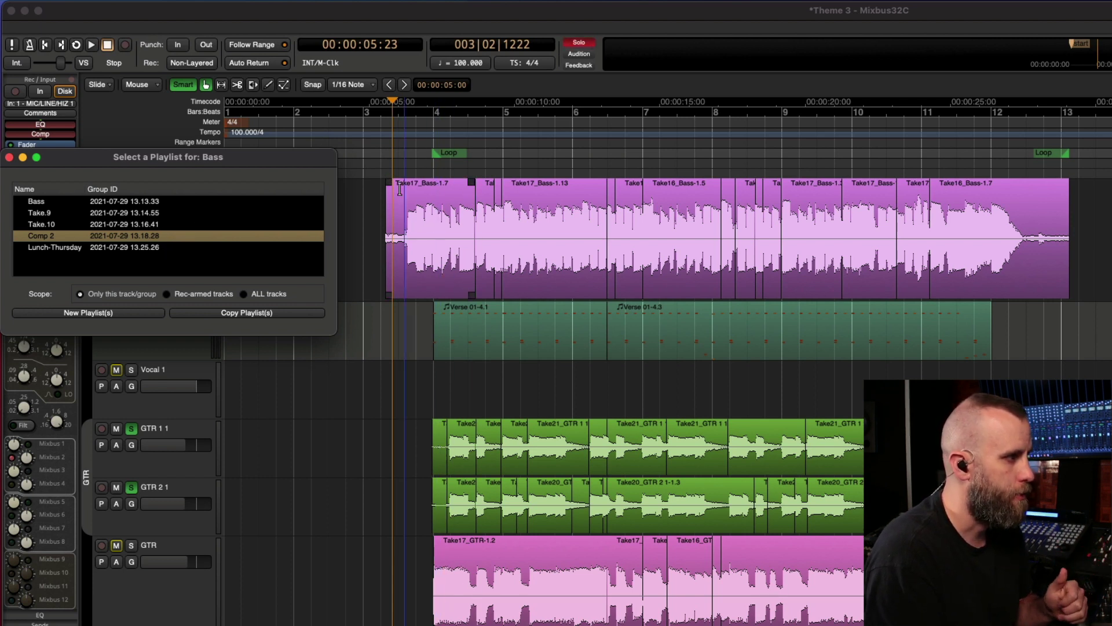
drag(381, 186, 476, 210)
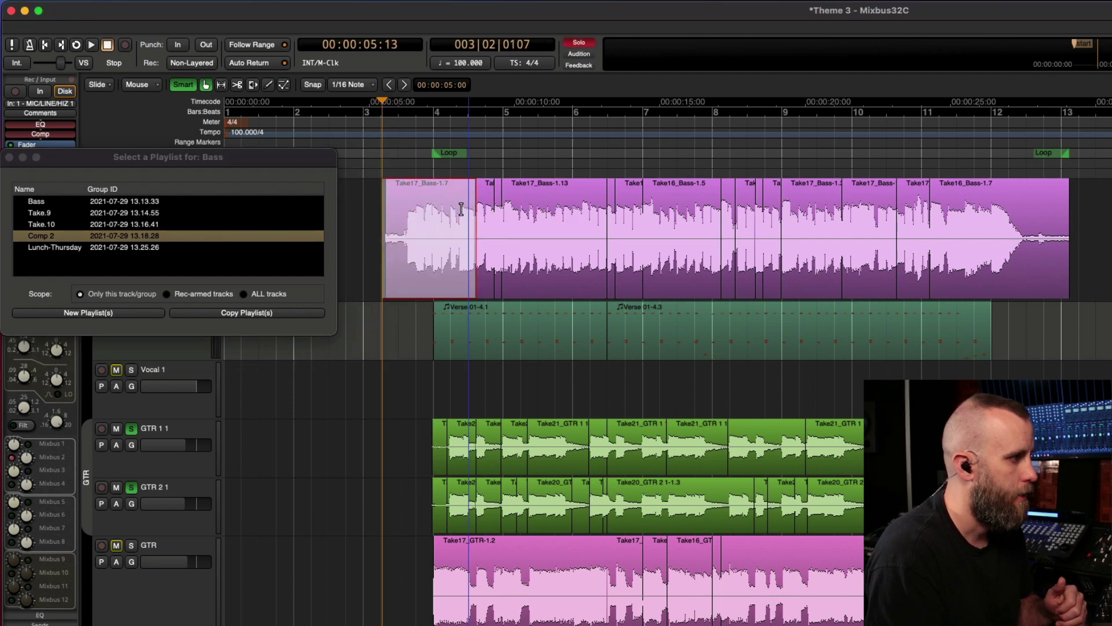
Extend the start of the bass region back to about bar 3 beat 3 in both the Take.9 and Take.10 playlists
click(95, 218)
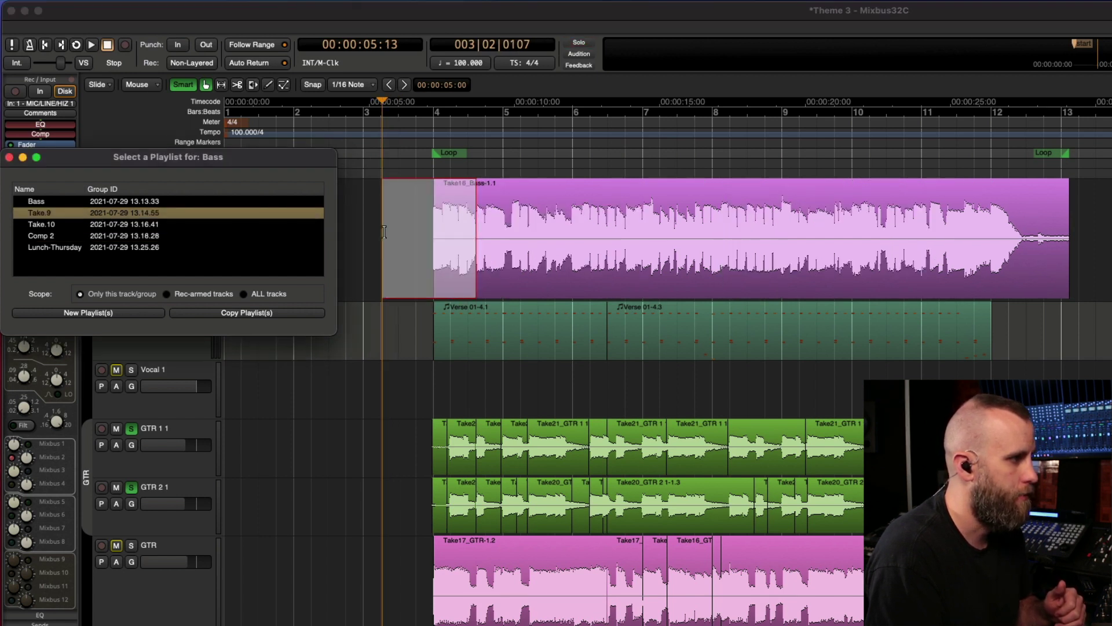
drag(266, 171, 295, 482)
click(445, 272)
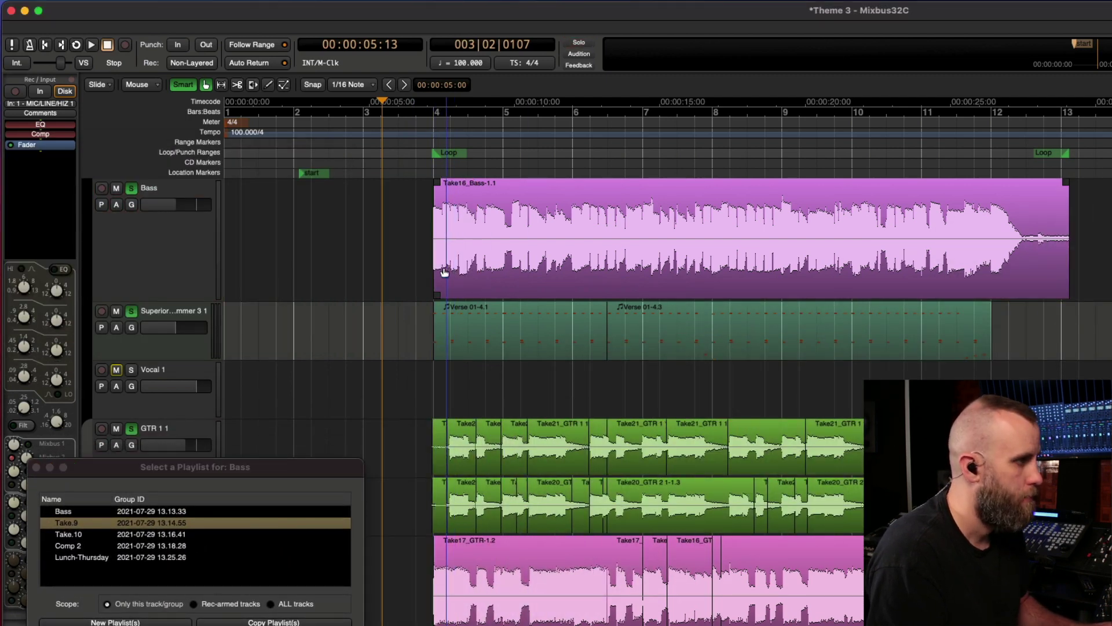
drag(436, 264, 347, 307)
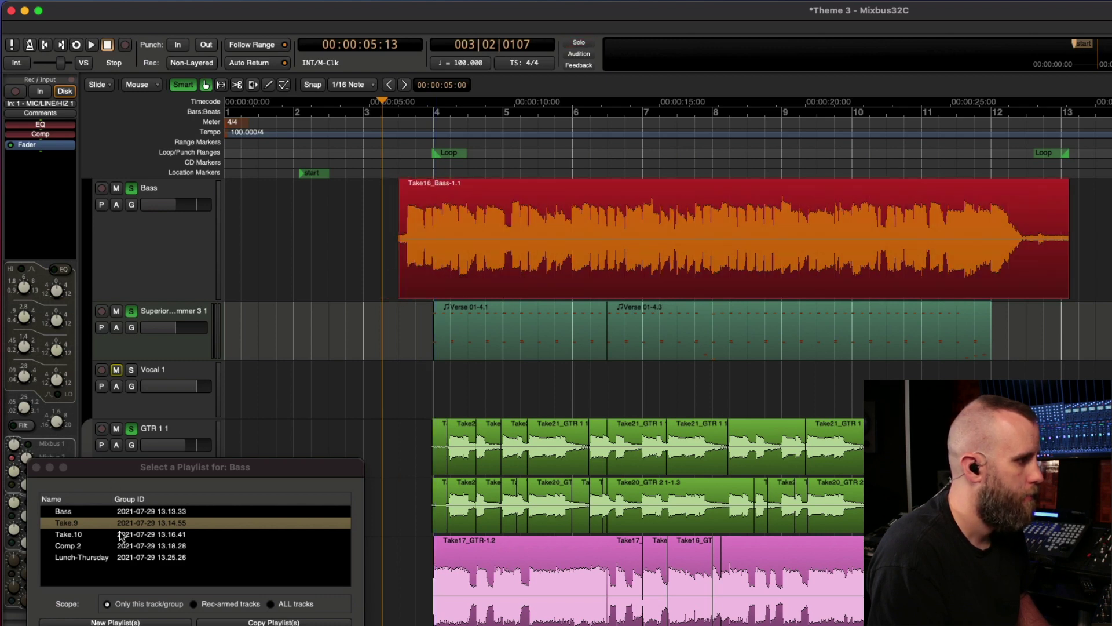
click(122, 534)
drag(439, 275, 402, 288)
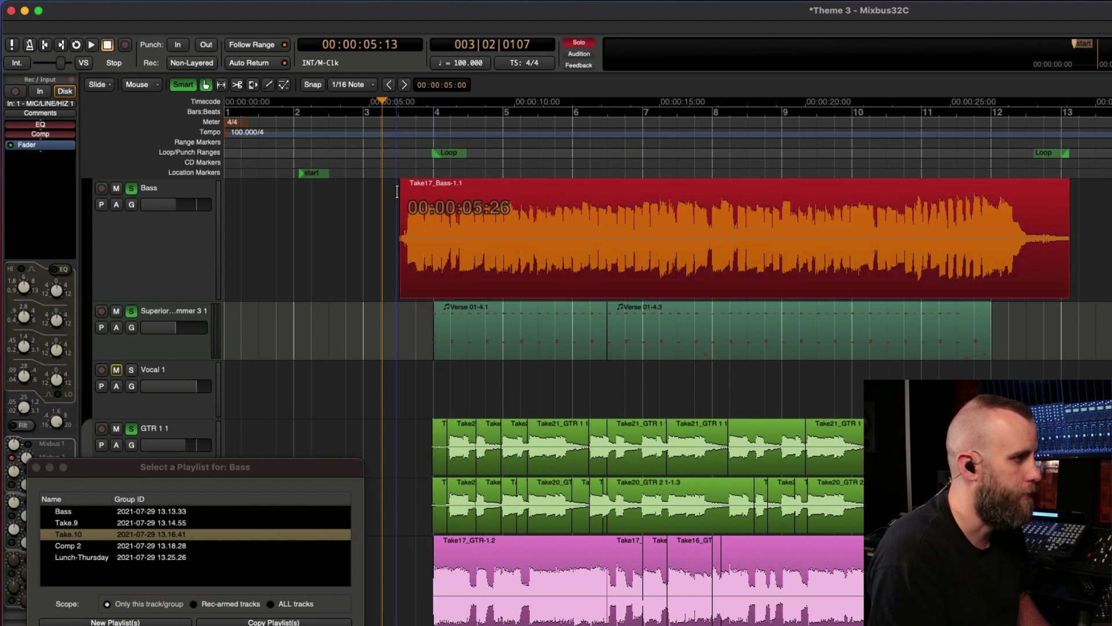
Mark the bass range from about bar 3 beat 3 to bar 5, compare it in Lunch-Thursday and Take.9, and return to Comp 2
drag(397, 191, 506, 194)
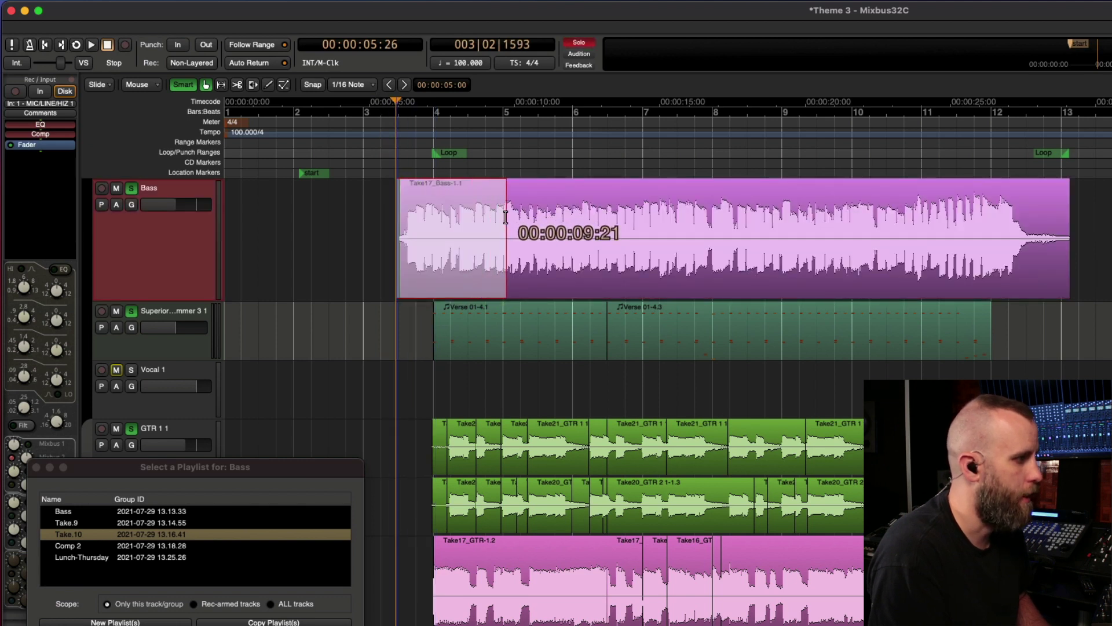
click(142, 559)
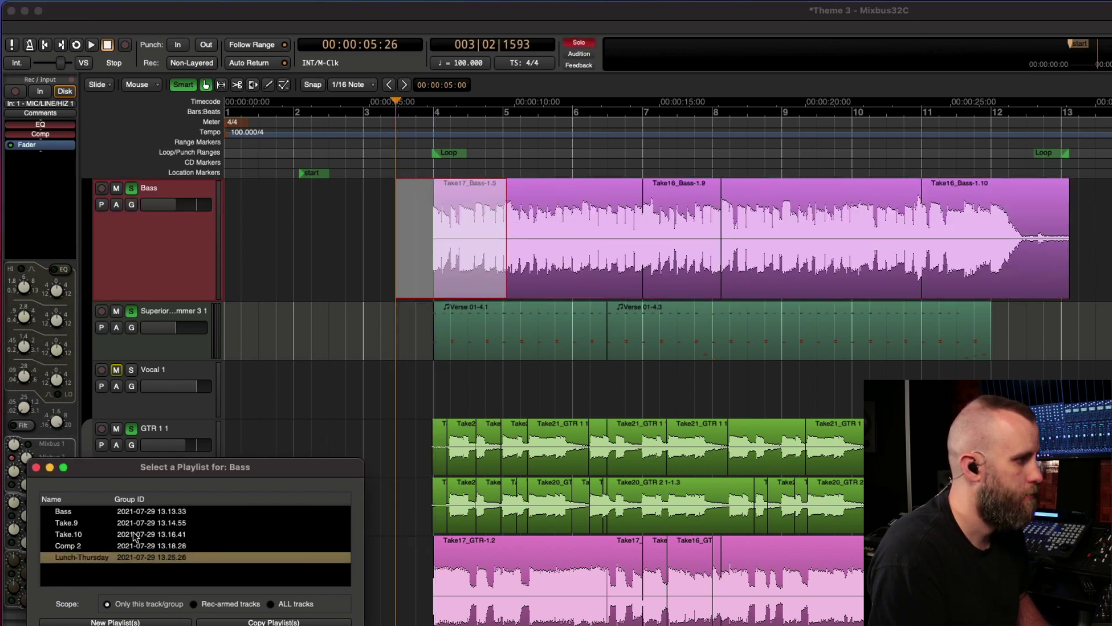
click(135, 524)
click(139, 544)
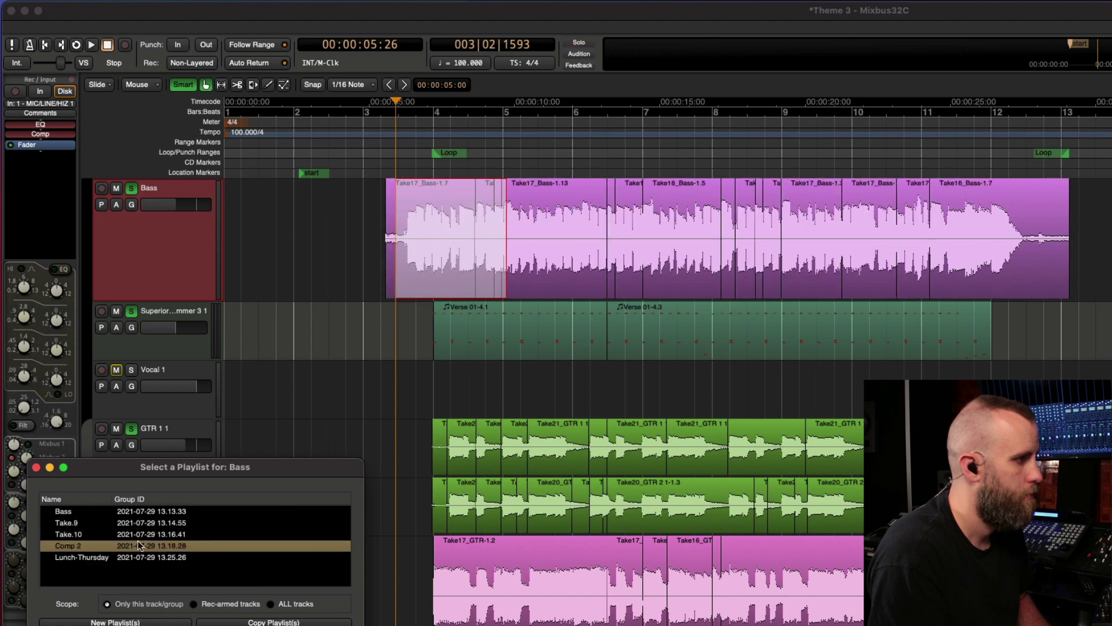
View the Take.10 and Take.9 playlists of the Bass track and play Take.9 from about bar 3 through bar 6
click(141, 534)
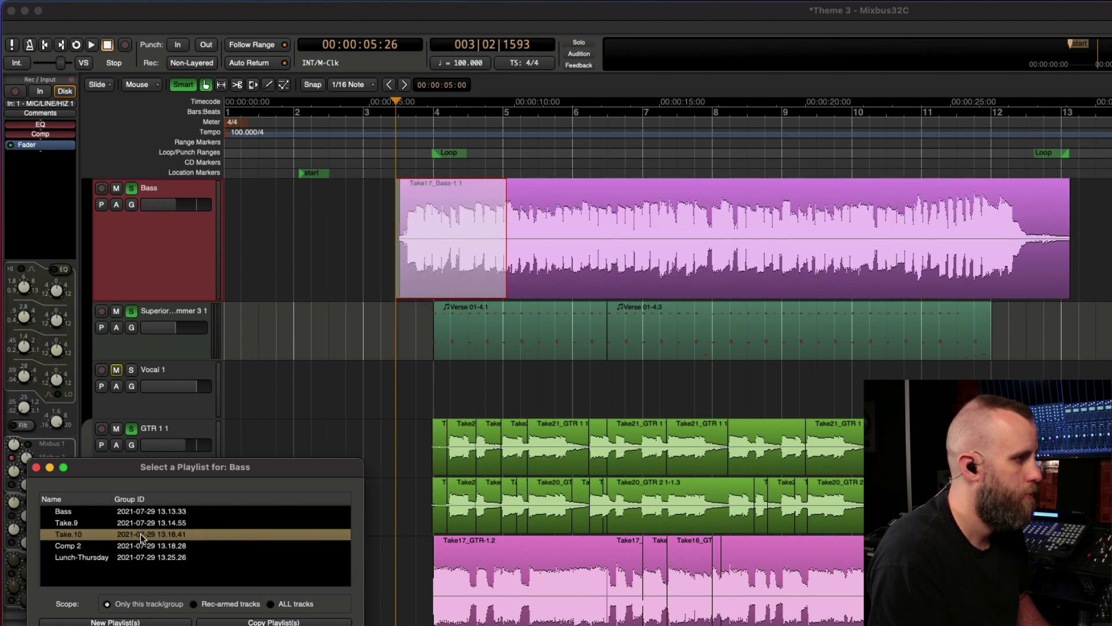
click(143, 521)
click(372, 142)
key(space)
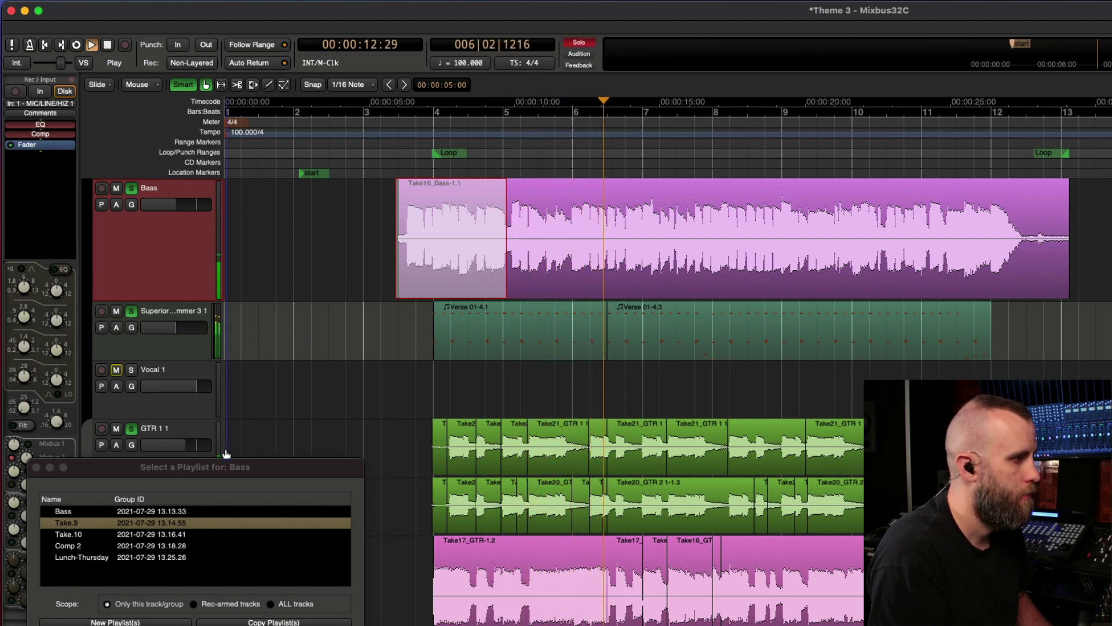
key(space)
Copy the Take.9 bass range from about bar 3 beat 3 to just past bar 5 into Comp 2 and play the transition
click(381, 214)
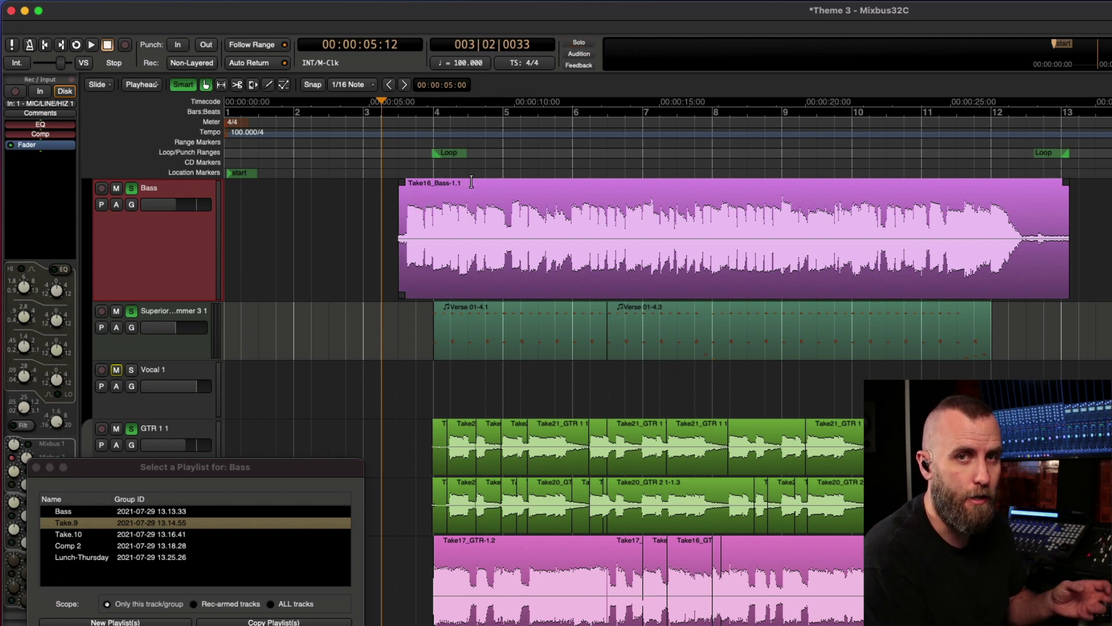
drag(396, 189, 508, 223)
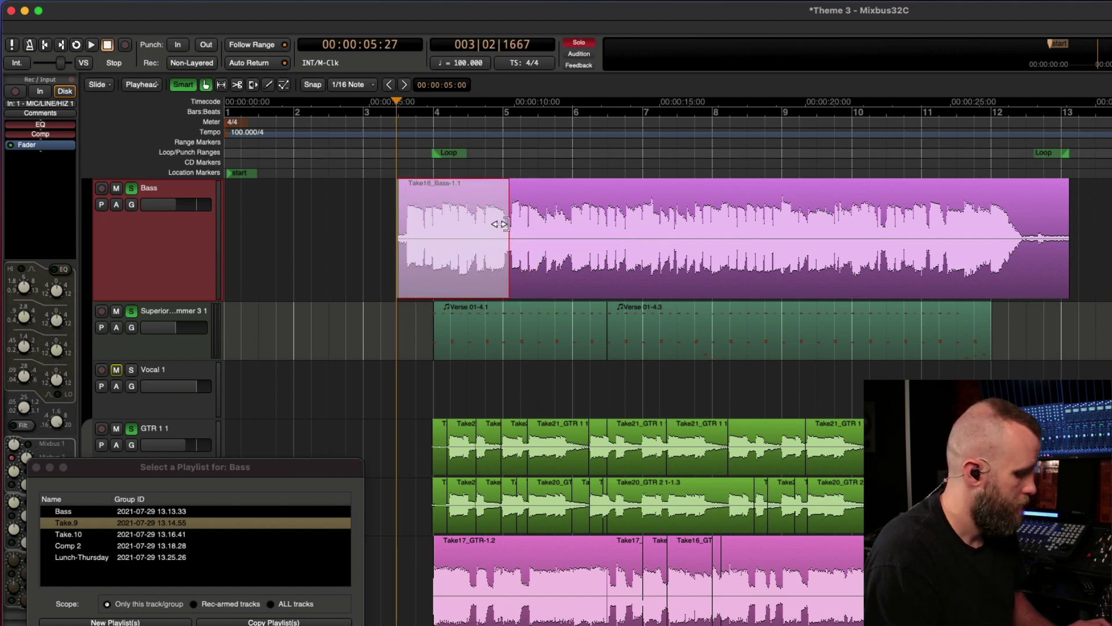
click(168, 545)
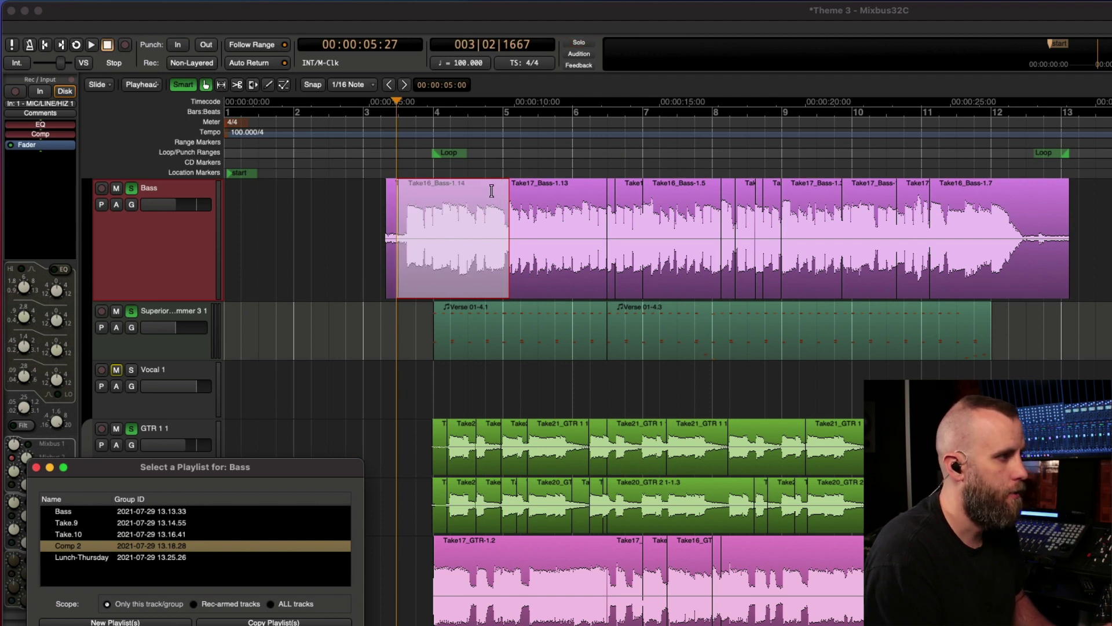
click(378, 156)
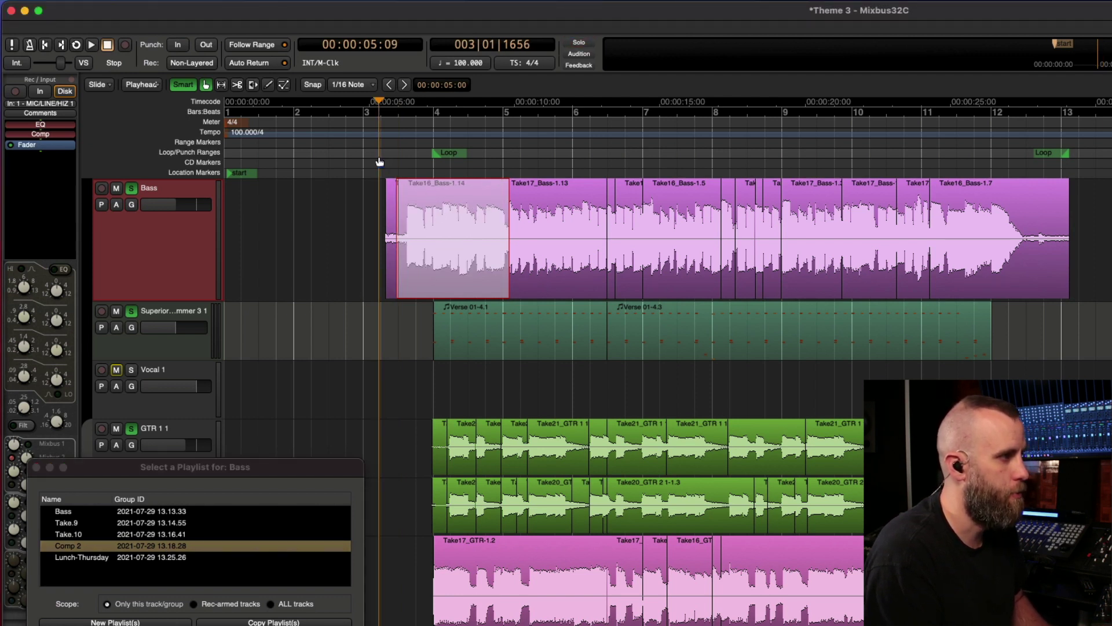
key(space)
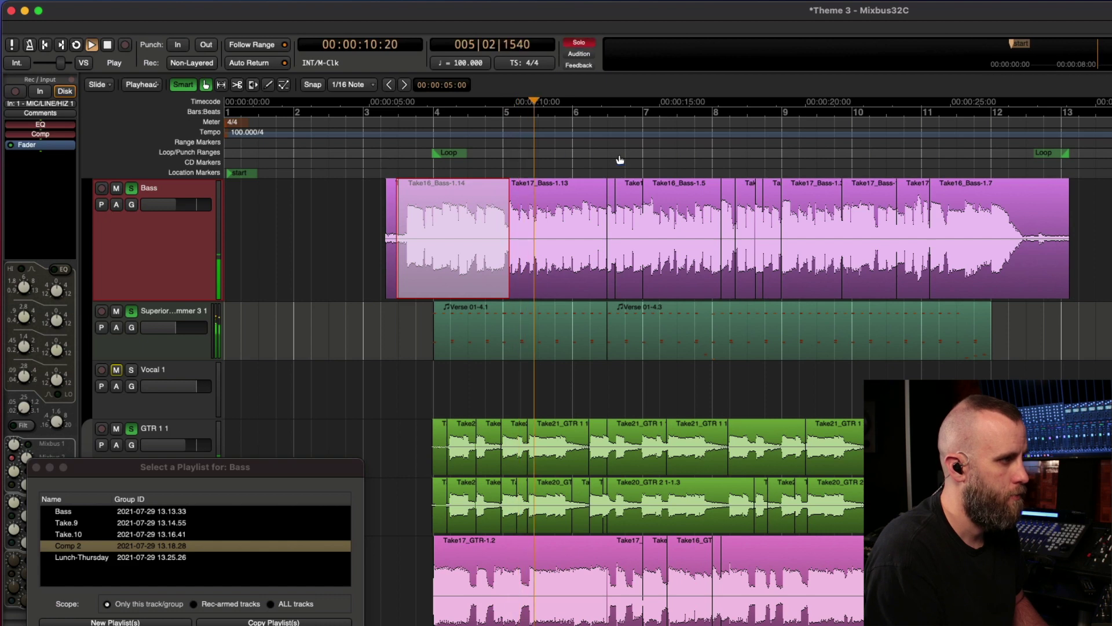
key(space)
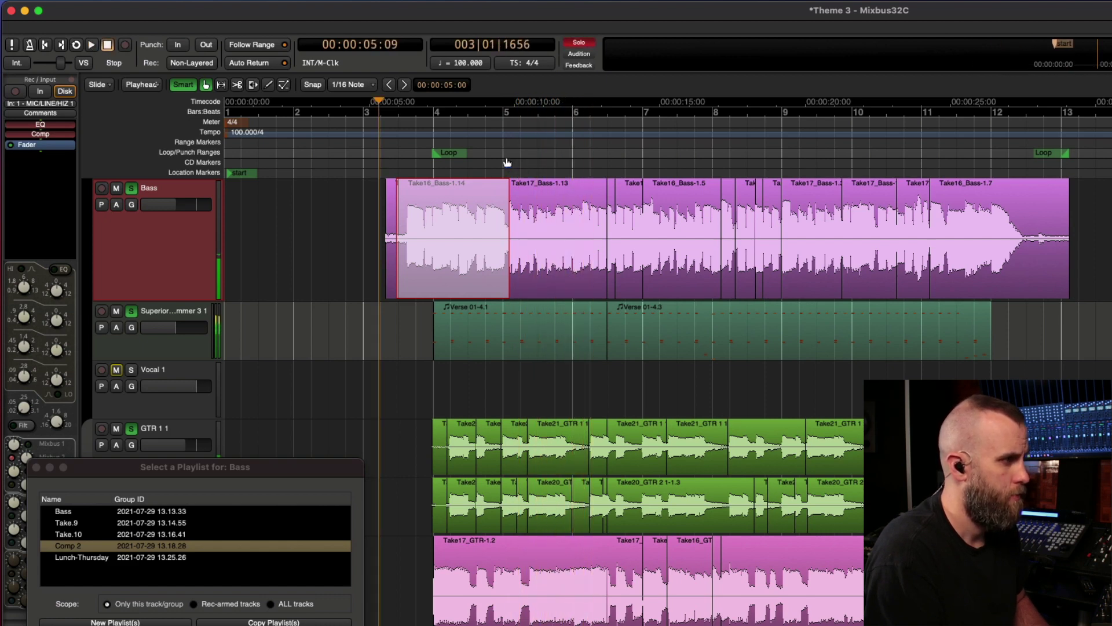
Close the playlist selector and extend the start of the Take17_Bass-1.13 region back to about bar 5
scroll(506, 157, up, 3)
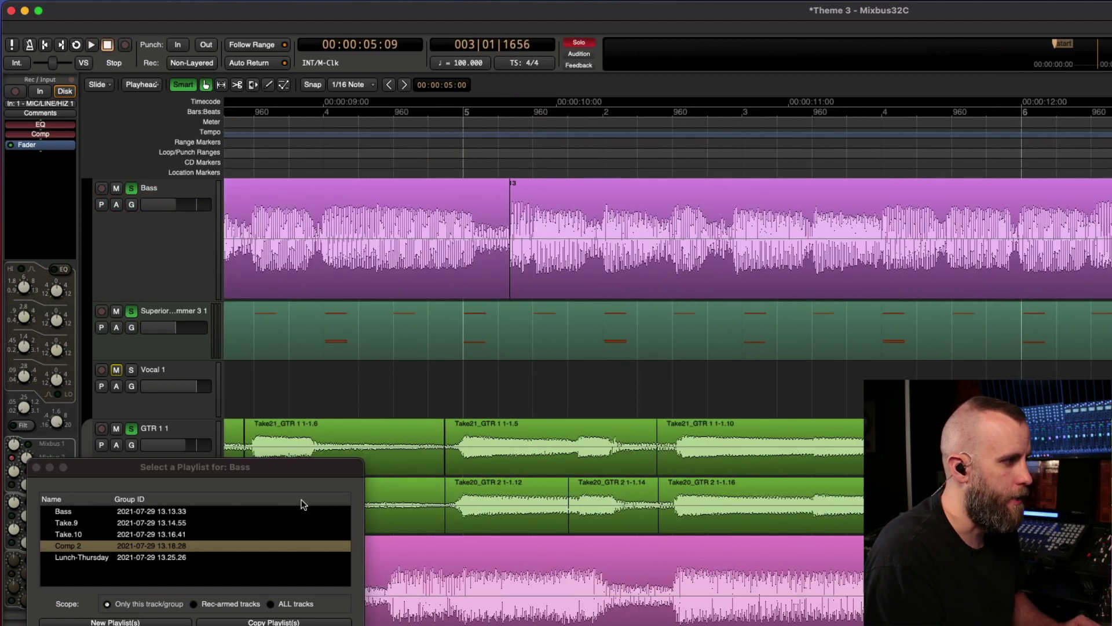
click(37, 467)
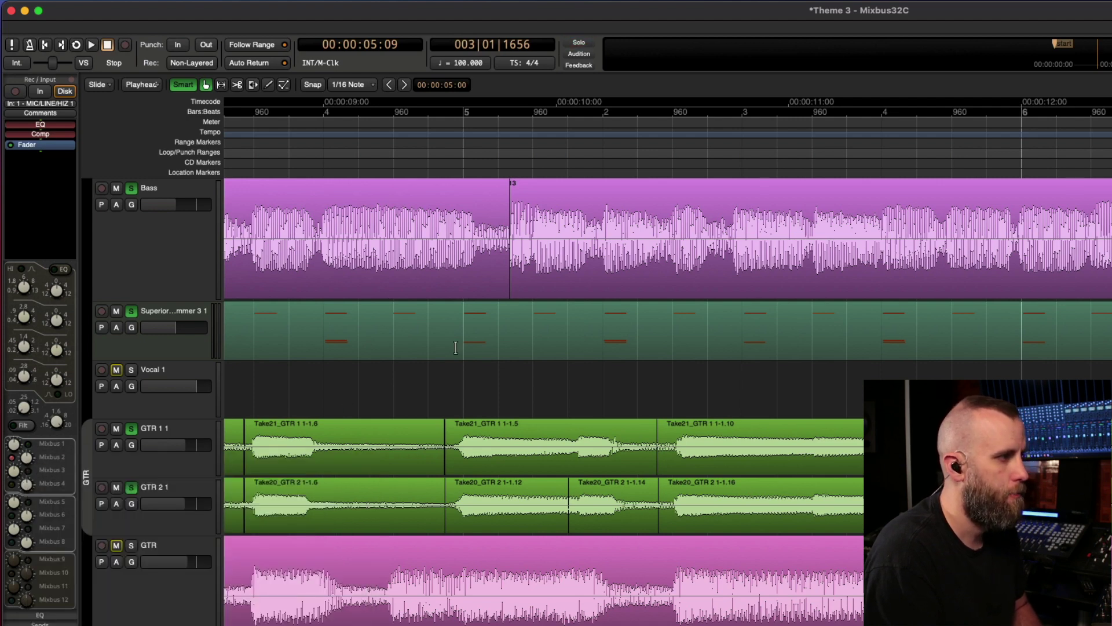
click(525, 277)
drag(502, 273, 463, 279)
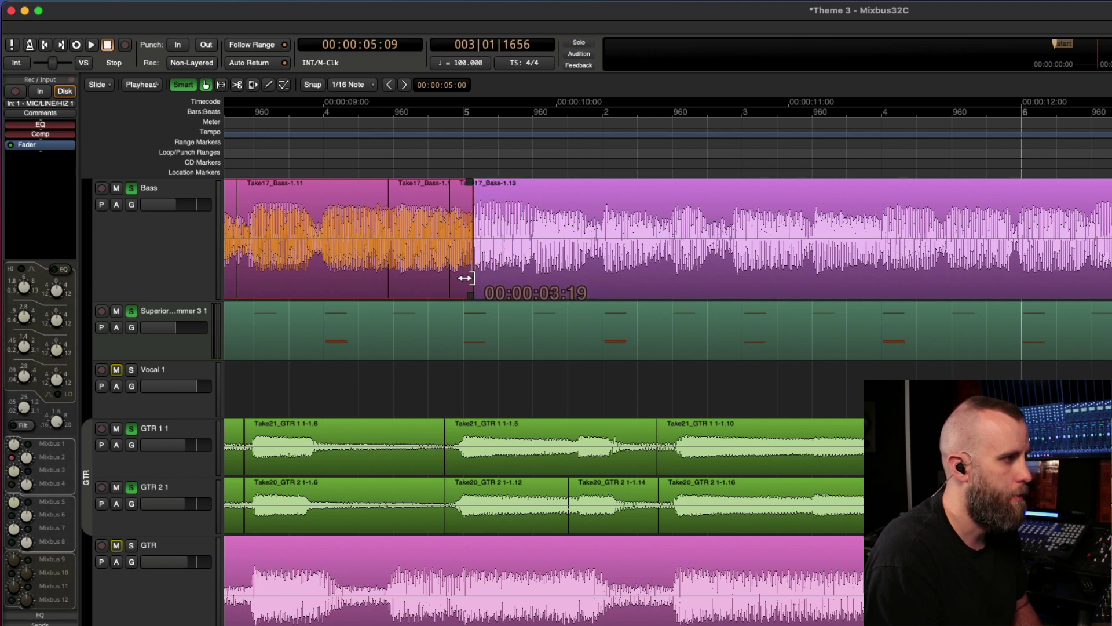
Select the inserted Take16_Bass-1.14 region and play across the bar 5 edit and on through the verse to bar 12
click(405, 213)
click(248, 154)
key(space)
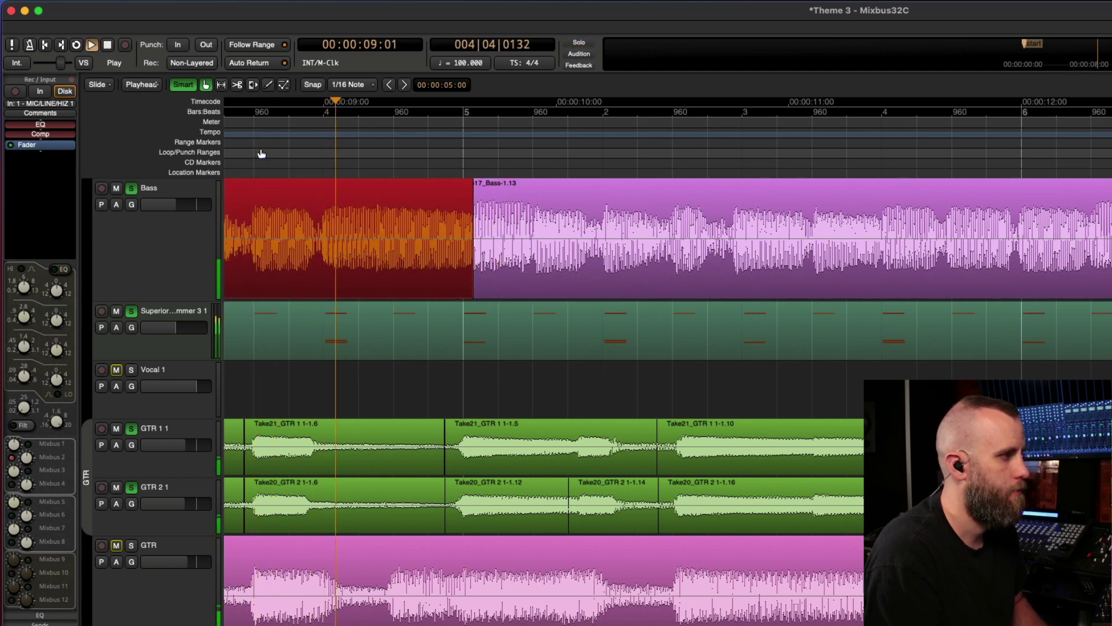
key(minus)
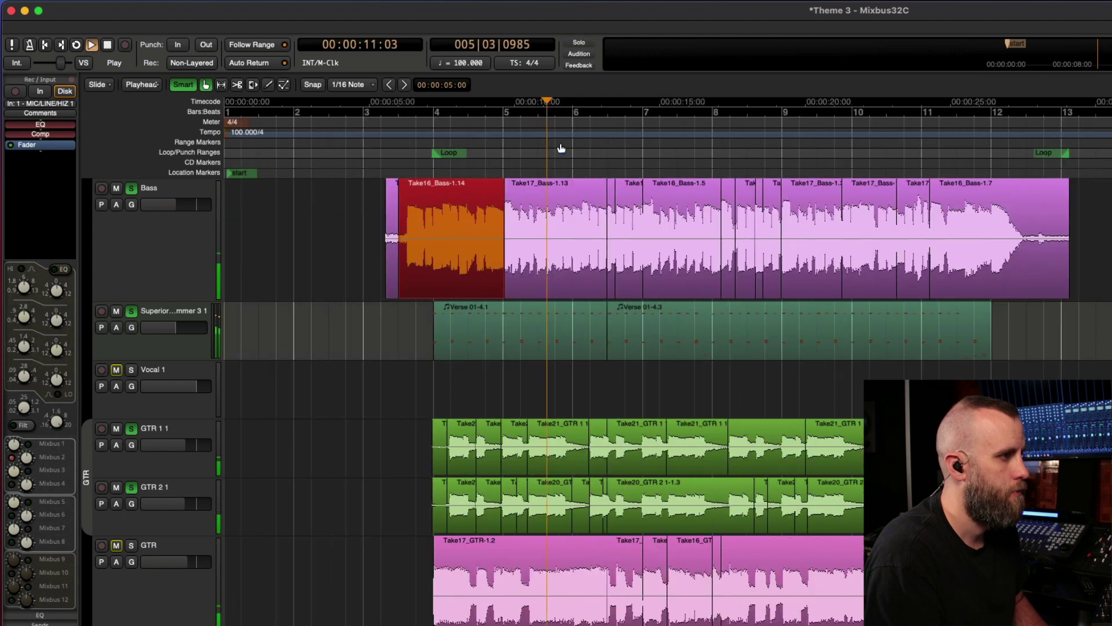
click(400, 158)
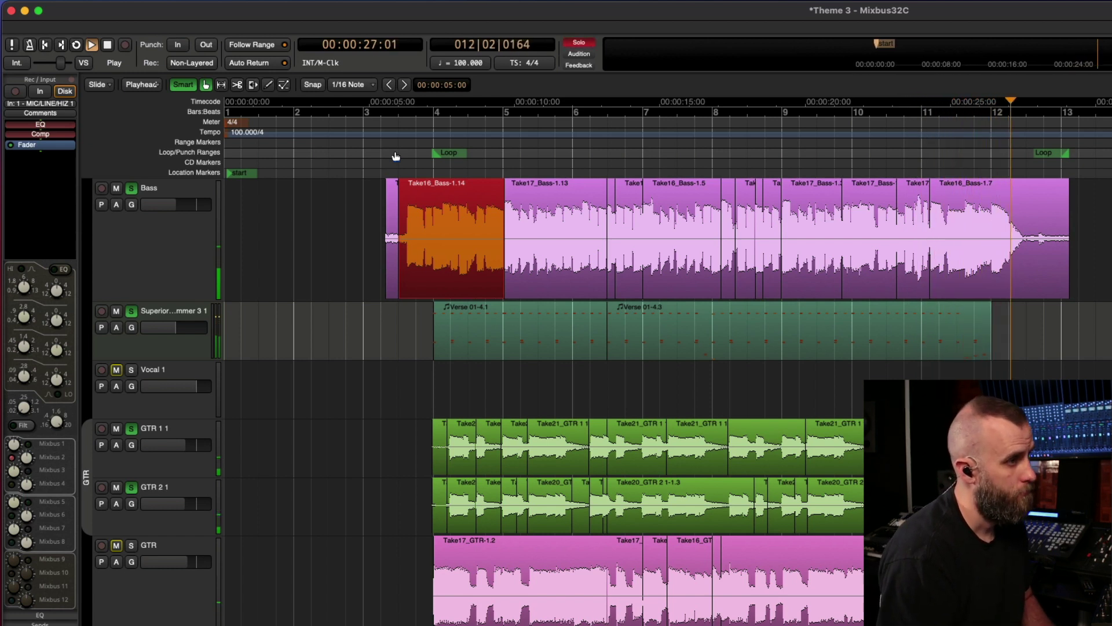
key(space)
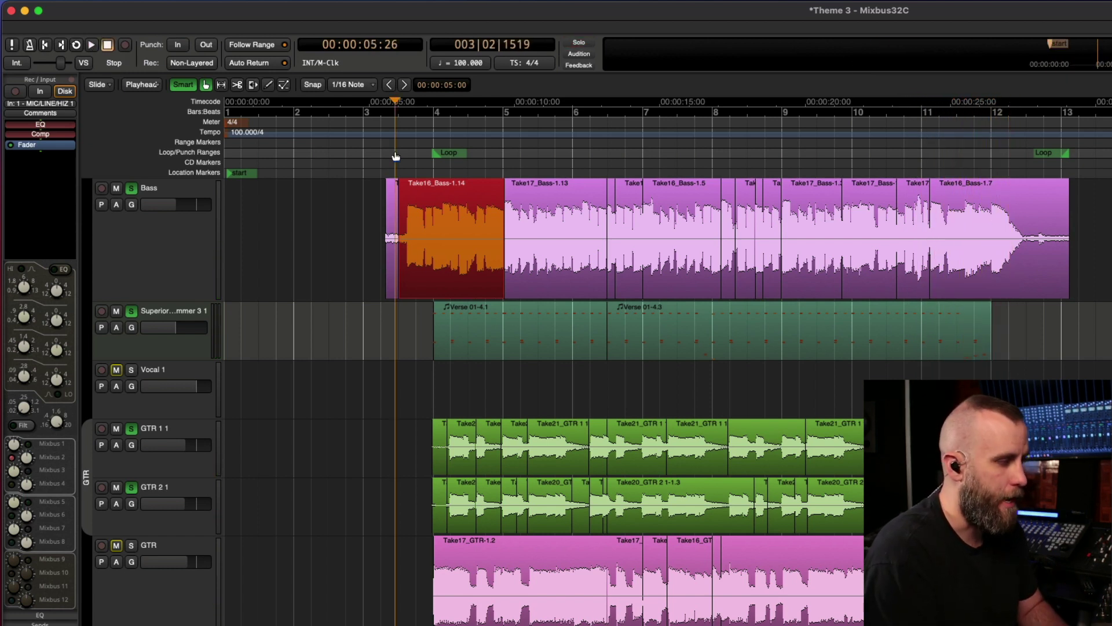
Show the regions as stacked layers and view the Bass playlists Take.9, Take.10 and Lunch-Thursday, returning to Comp 2
key(ctrl+l)
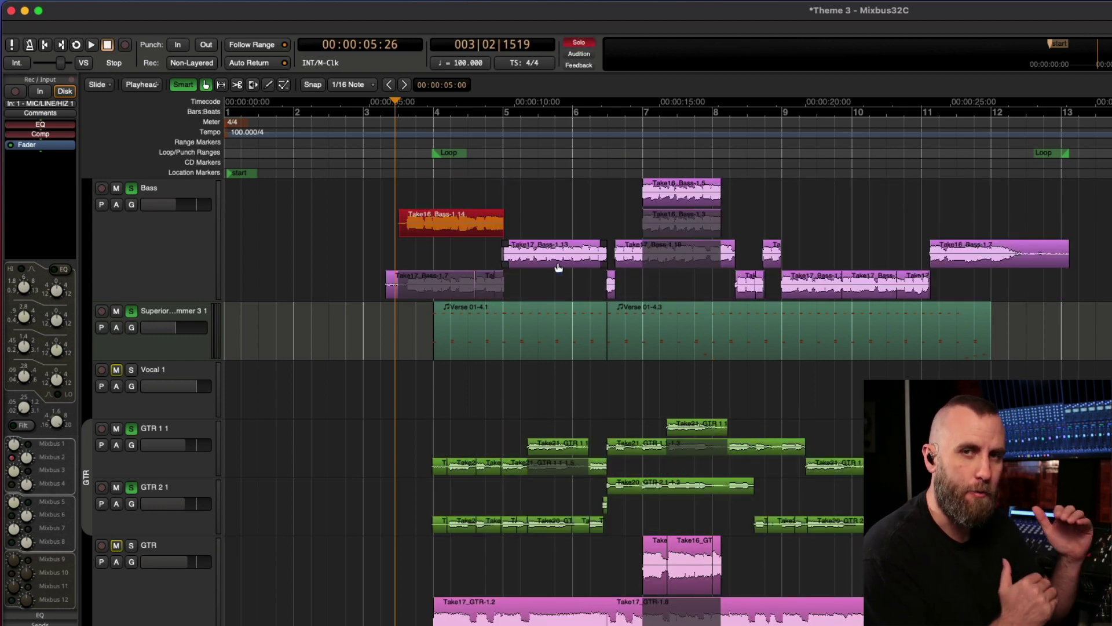
click(107, 265)
key(p)
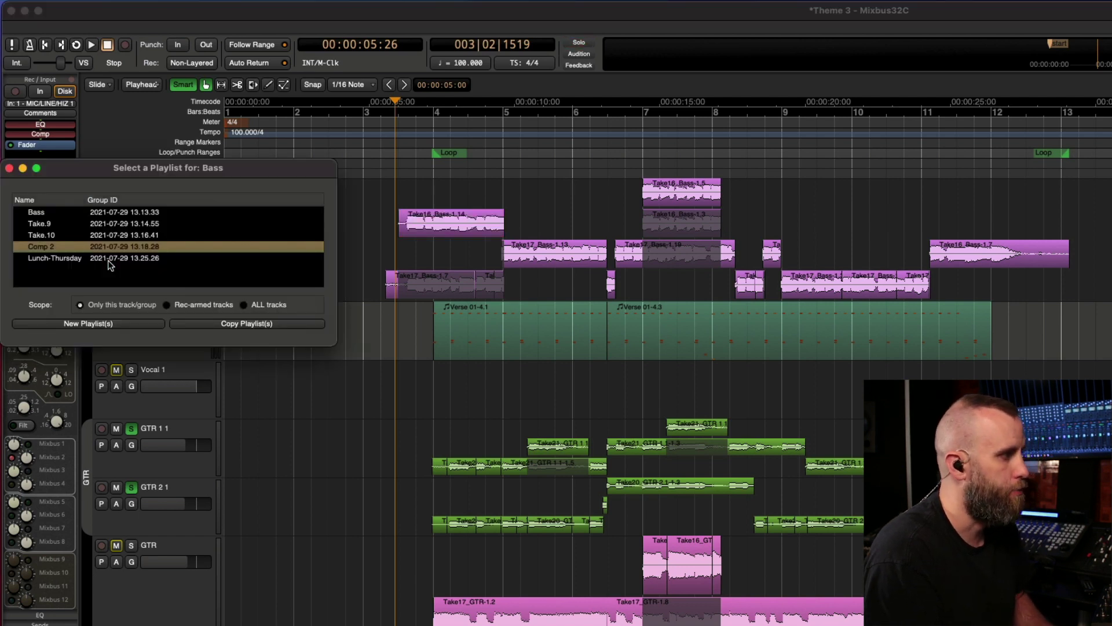
click(118, 225)
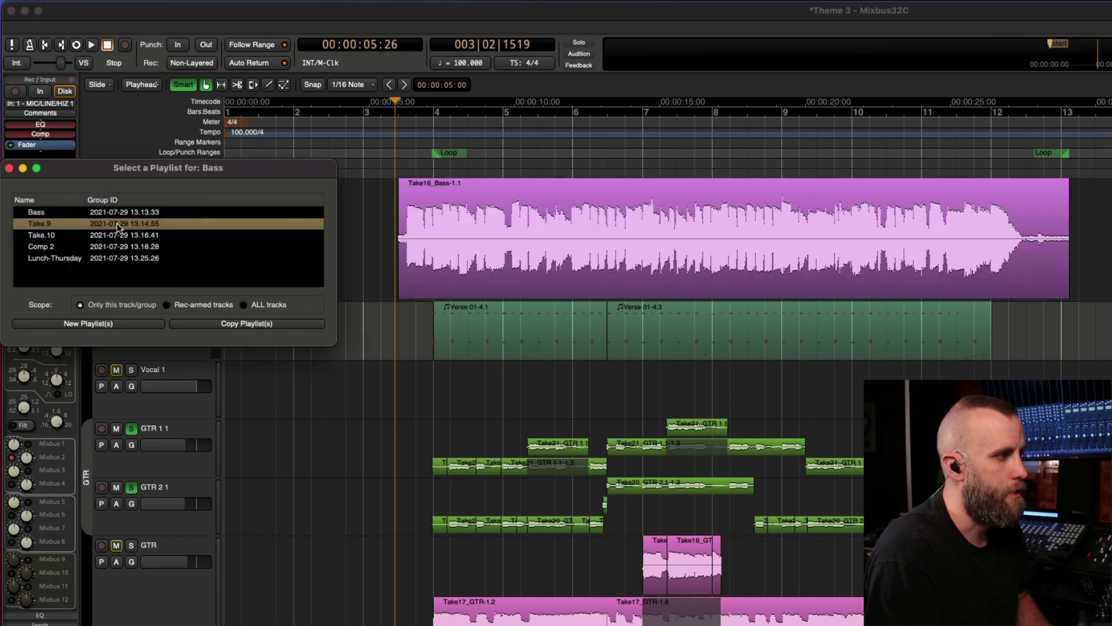
click(116, 237)
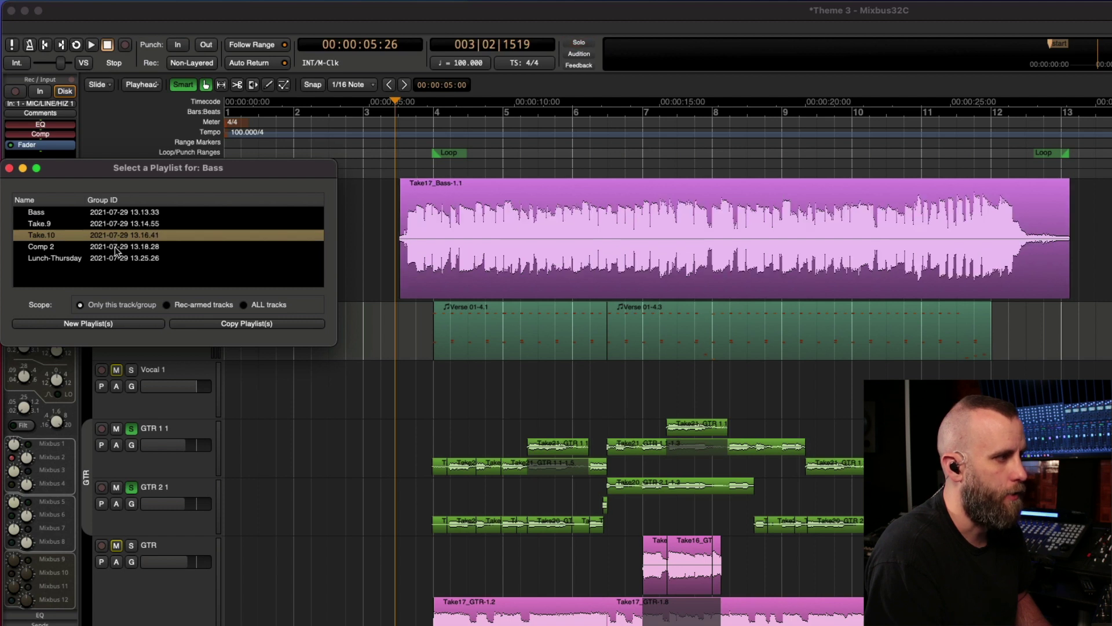
click(116, 248)
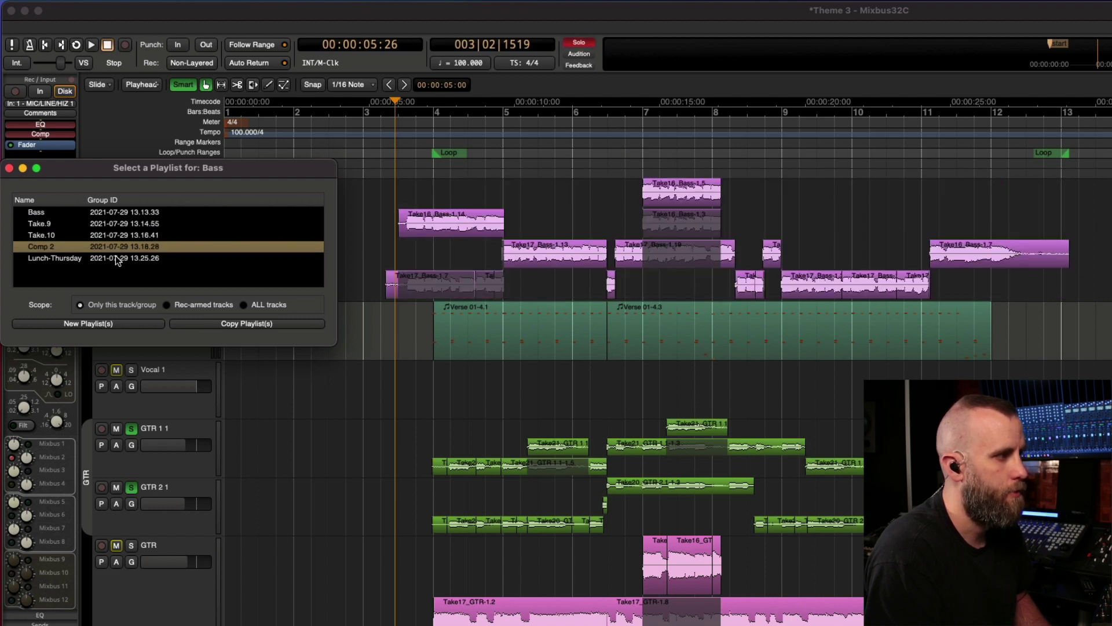
click(116, 259)
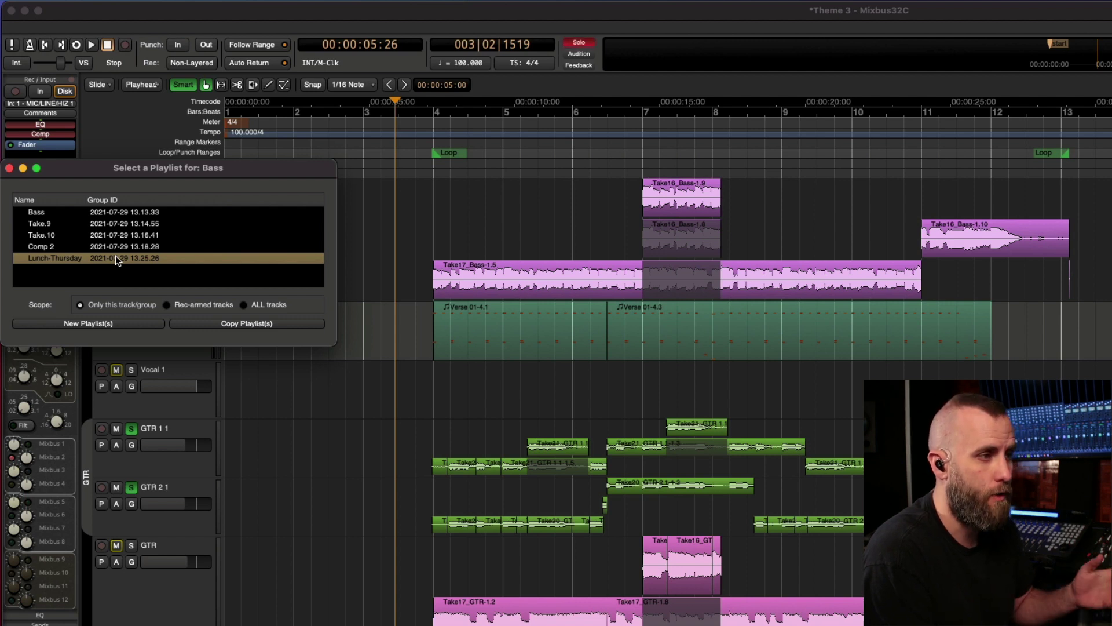
click(112, 247)
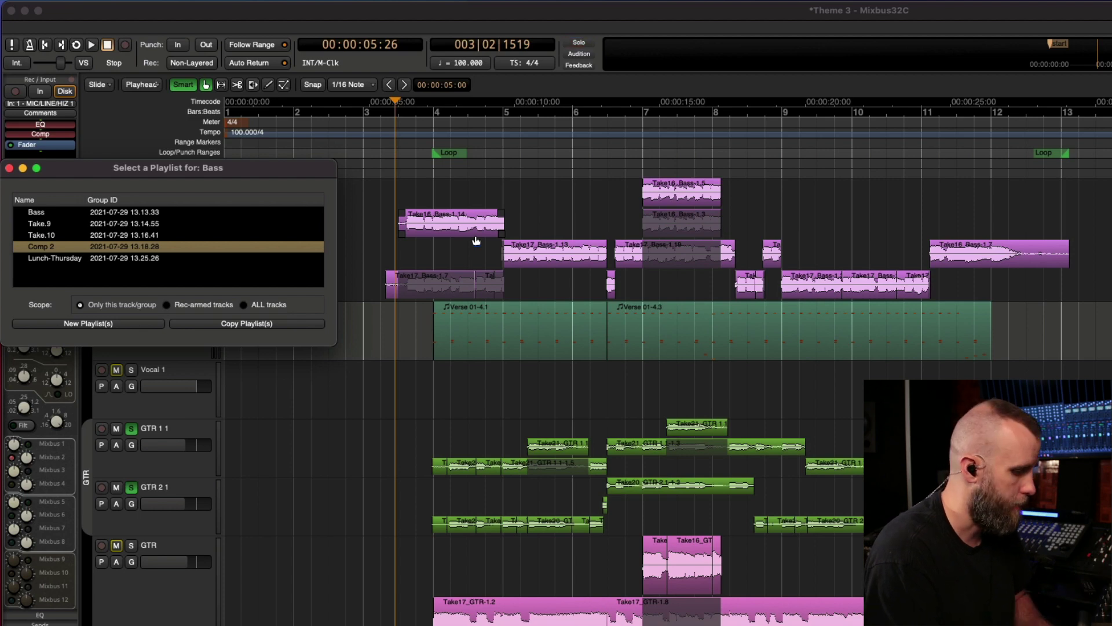
key(Escape)
Solo the GTR track and lower its fader to -7.8 dB while playing it against the bass and drums
scroll(403, 151, up, 1)
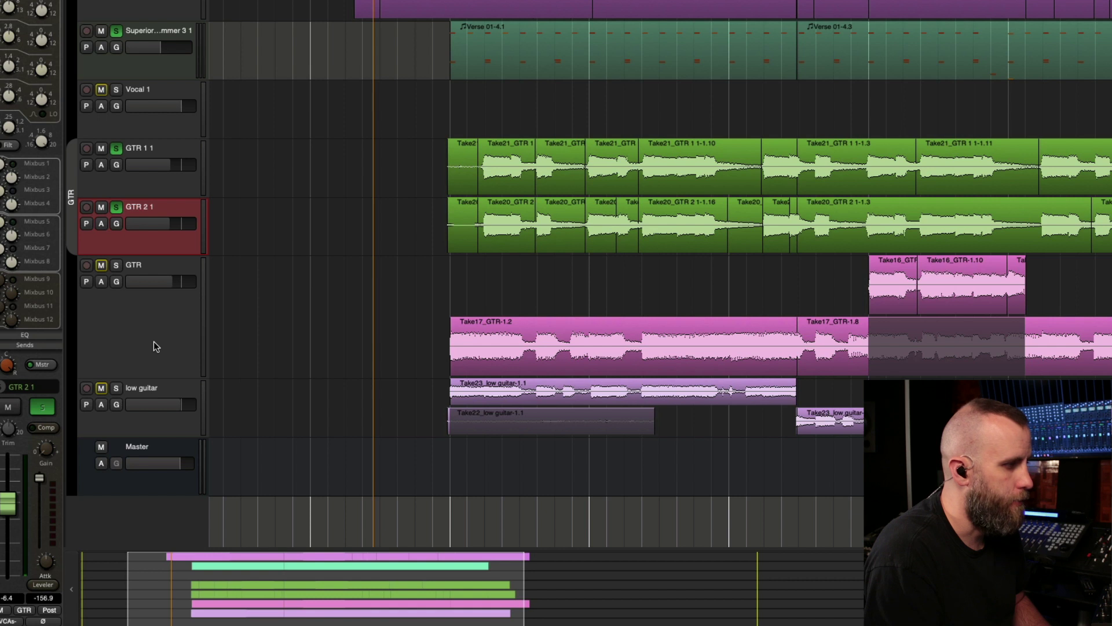
click(154, 346)
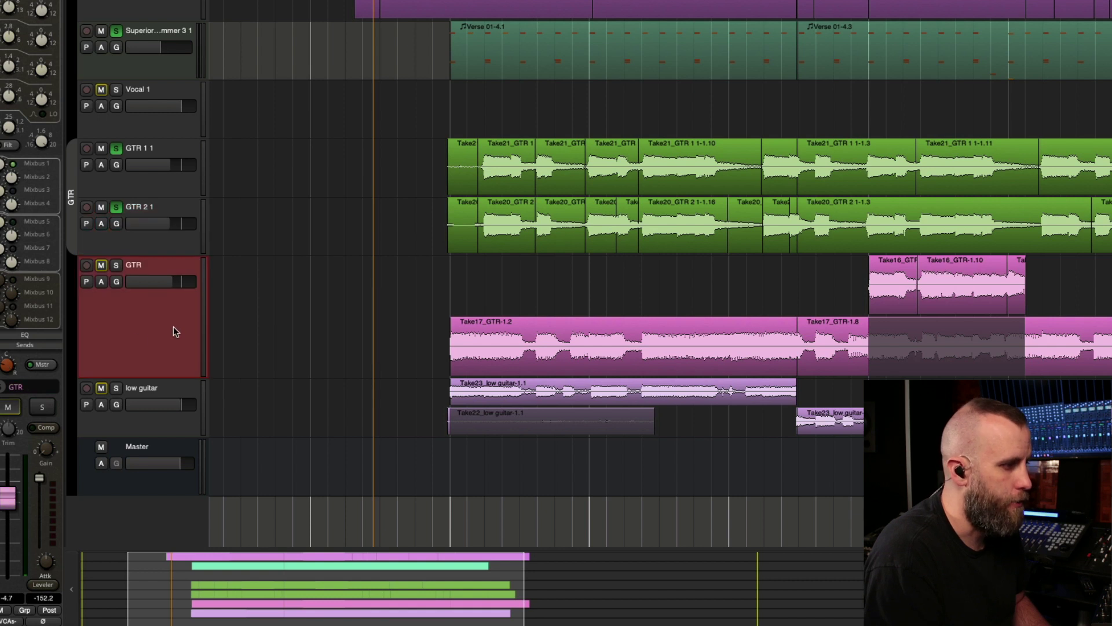
click(116, 265)
key(space)
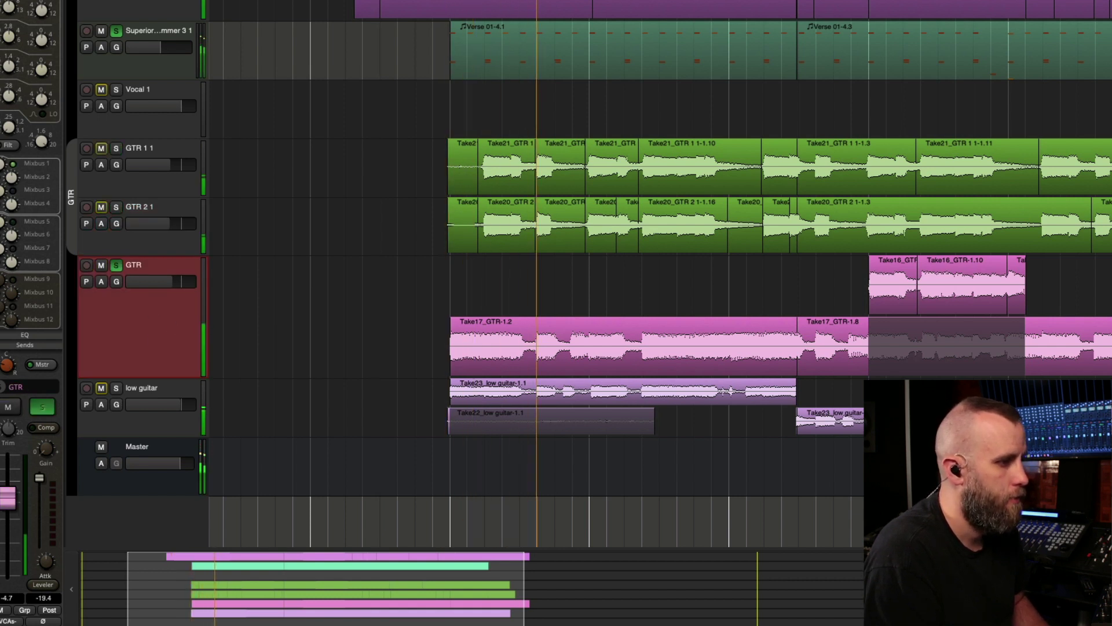
drag(173, 284, 161, 287)
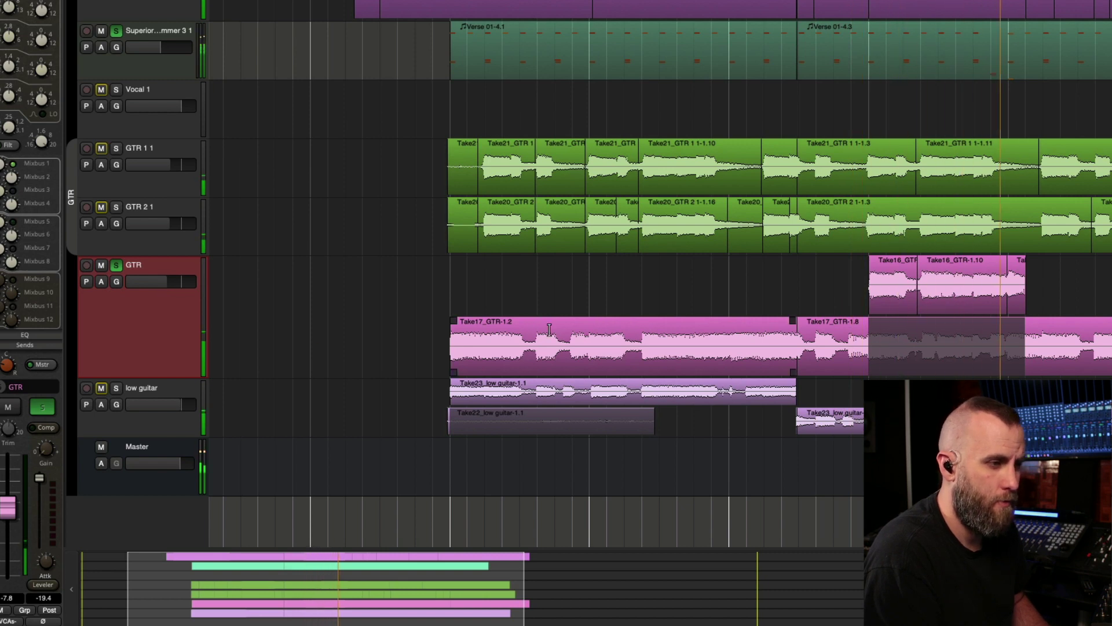
key(space)
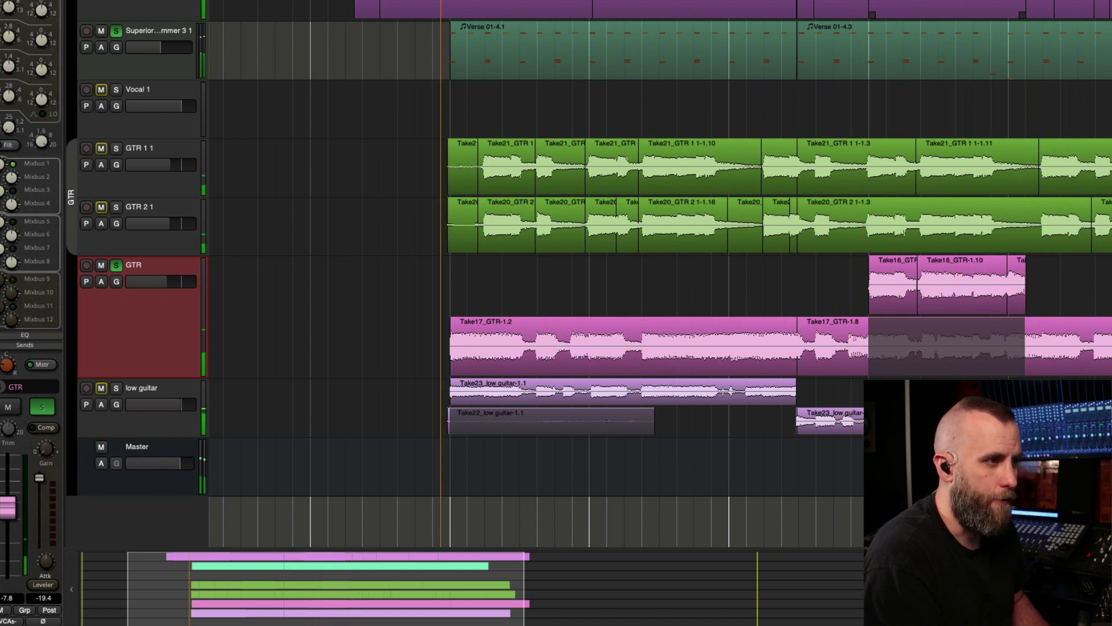
Extend the start of the Take16_GTR-1.8 region to slightly before bar 7 and play the transition
key(super+bracketright)
key(super+bracketright)
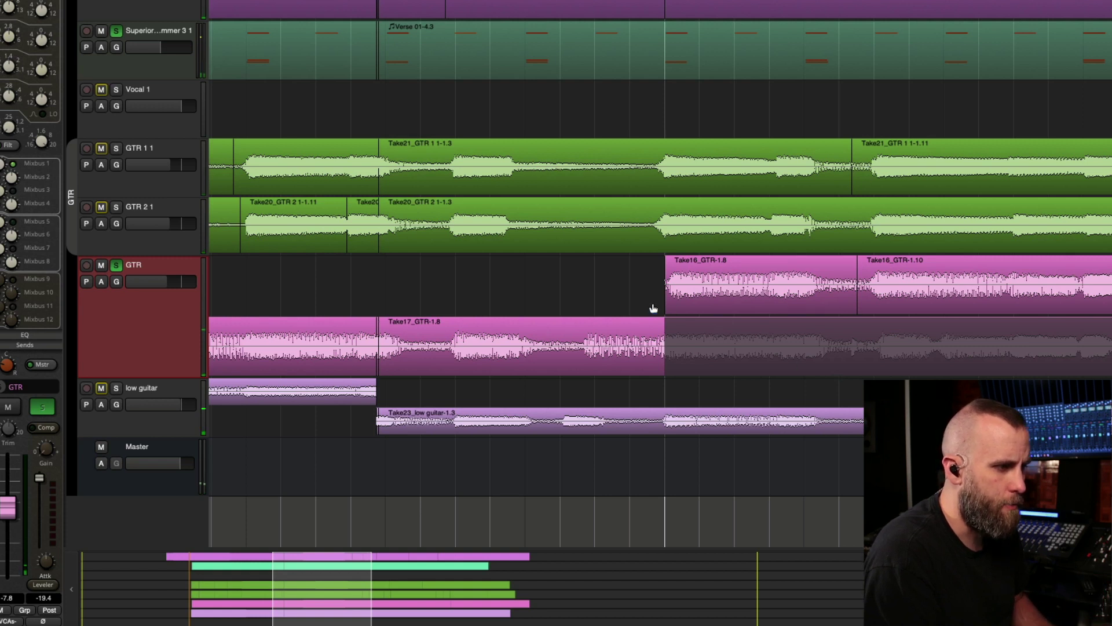
drag(669, 294, 654, 316)
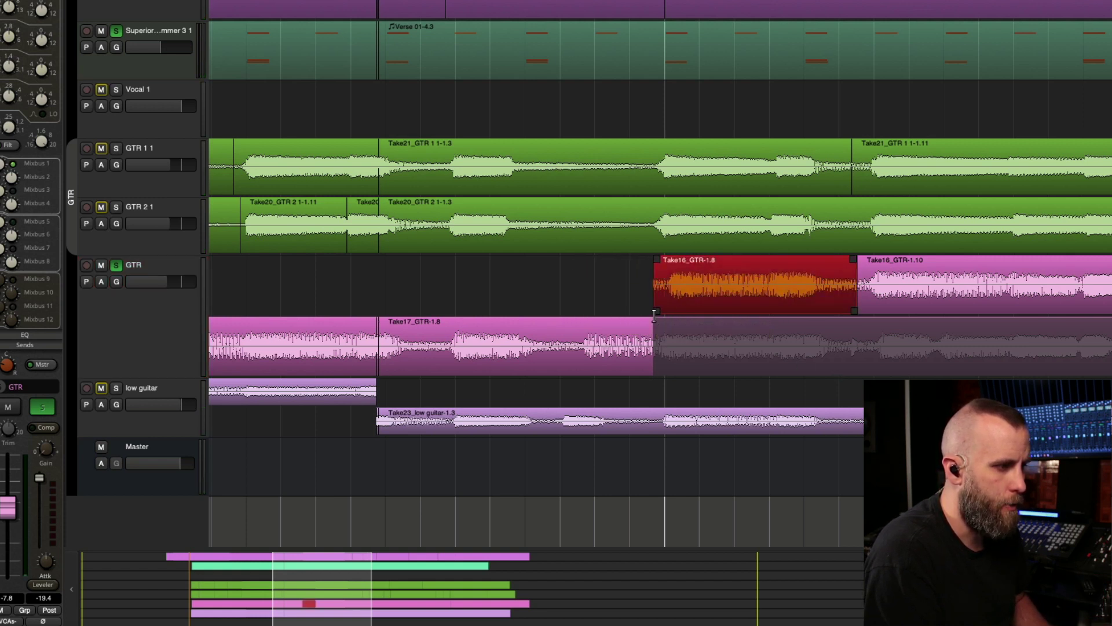
key(space)
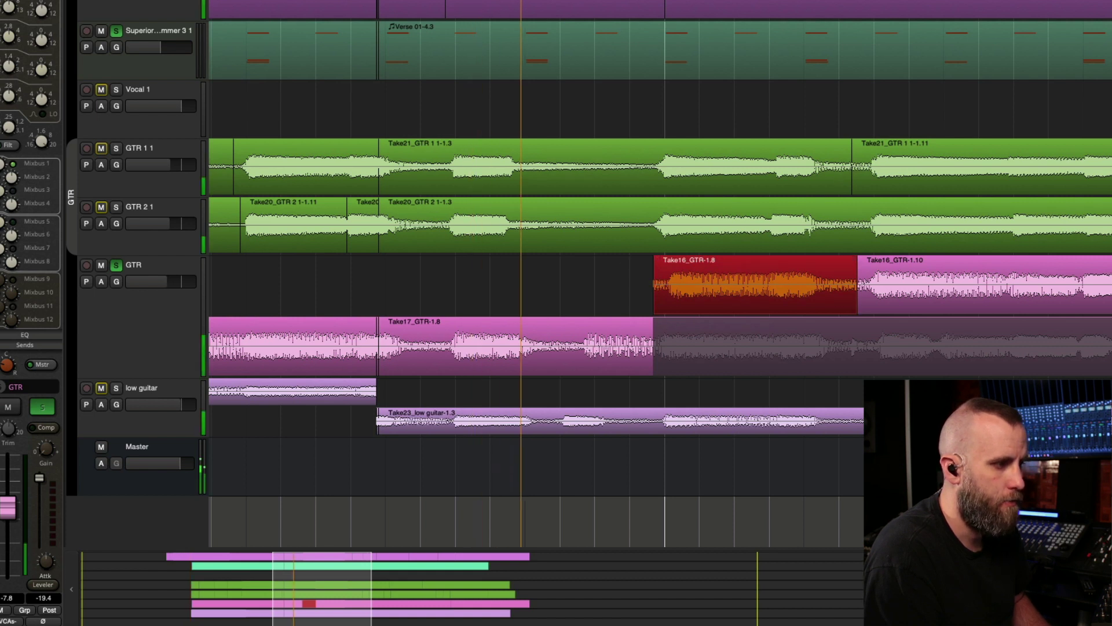
key(space)
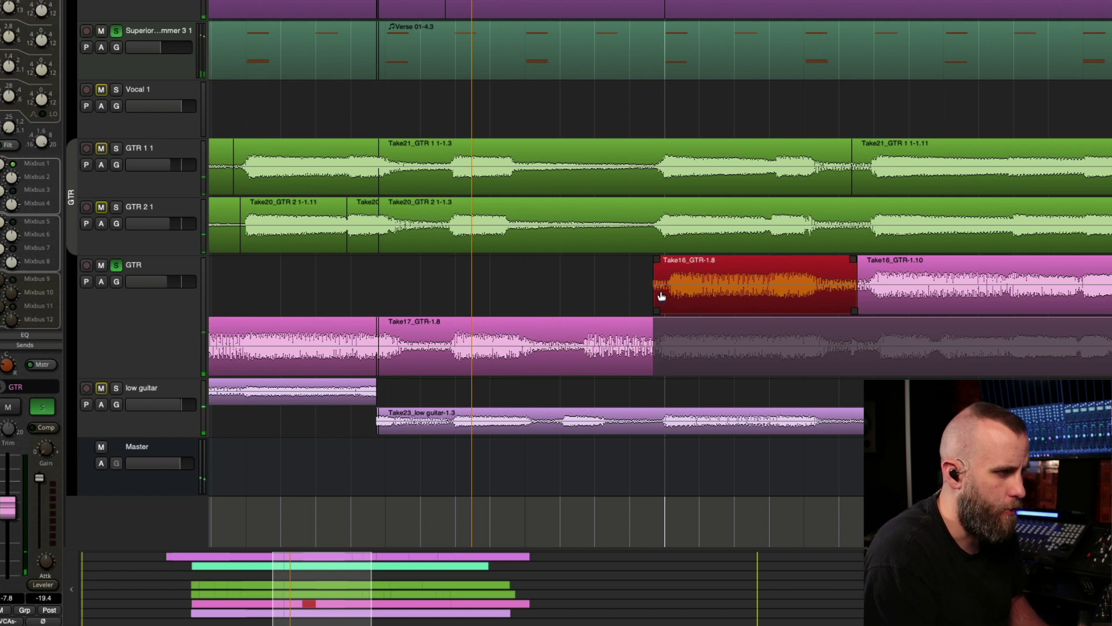
Shift the Take16_GTR-1.8 chord slightly earlier, play it, and trim the region's start to the chord's attack at about bar 7
drag(662, 291, 676, 311)
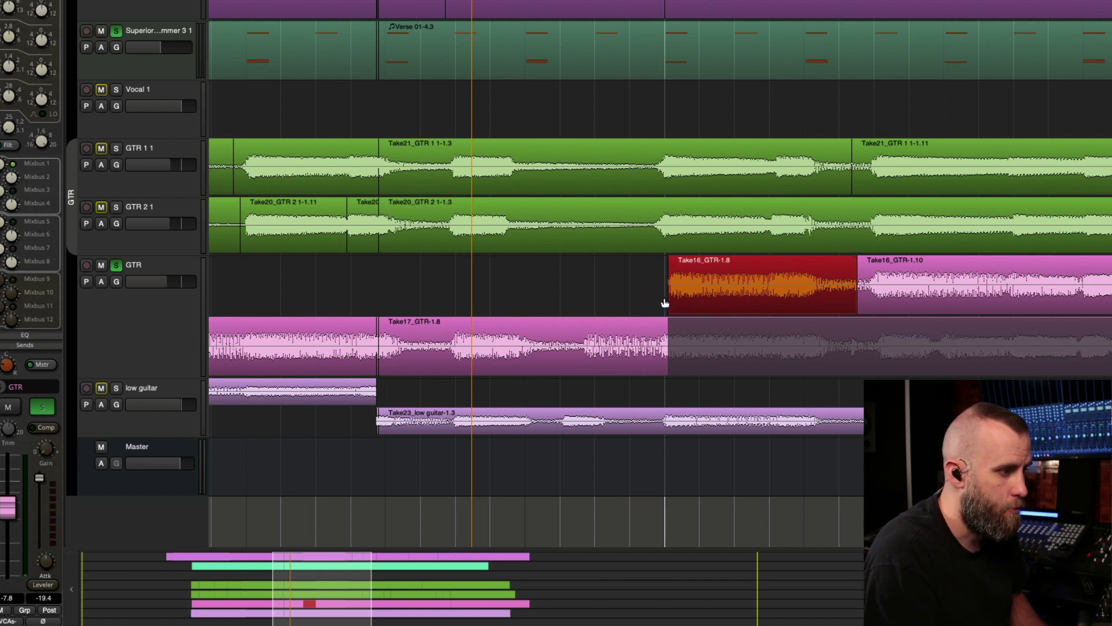
drag(670, 298, 694, 298)
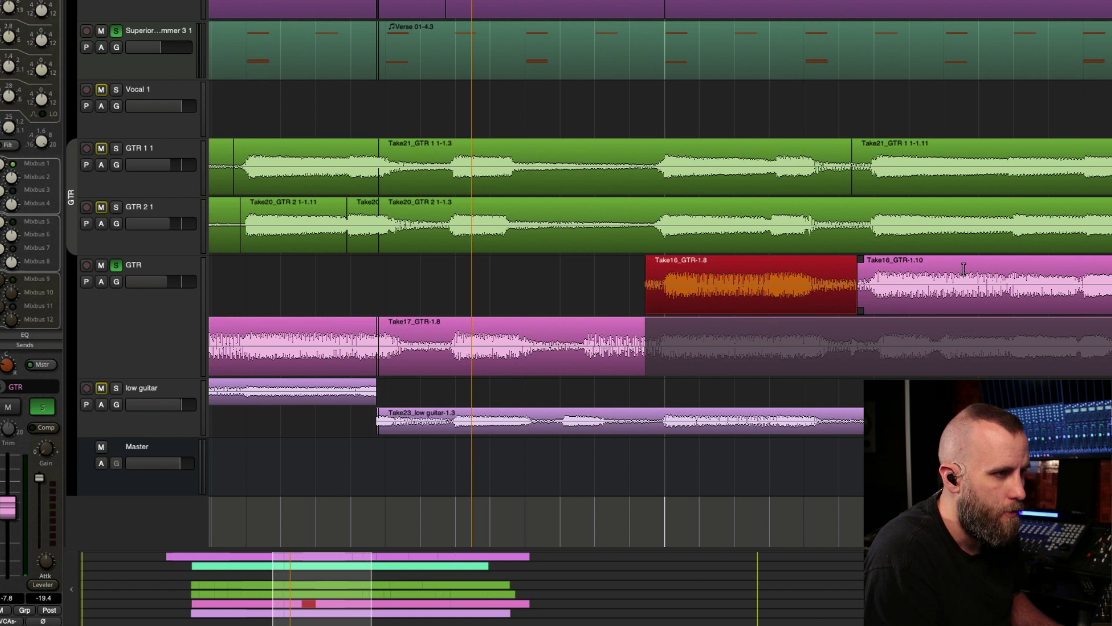
key(space)
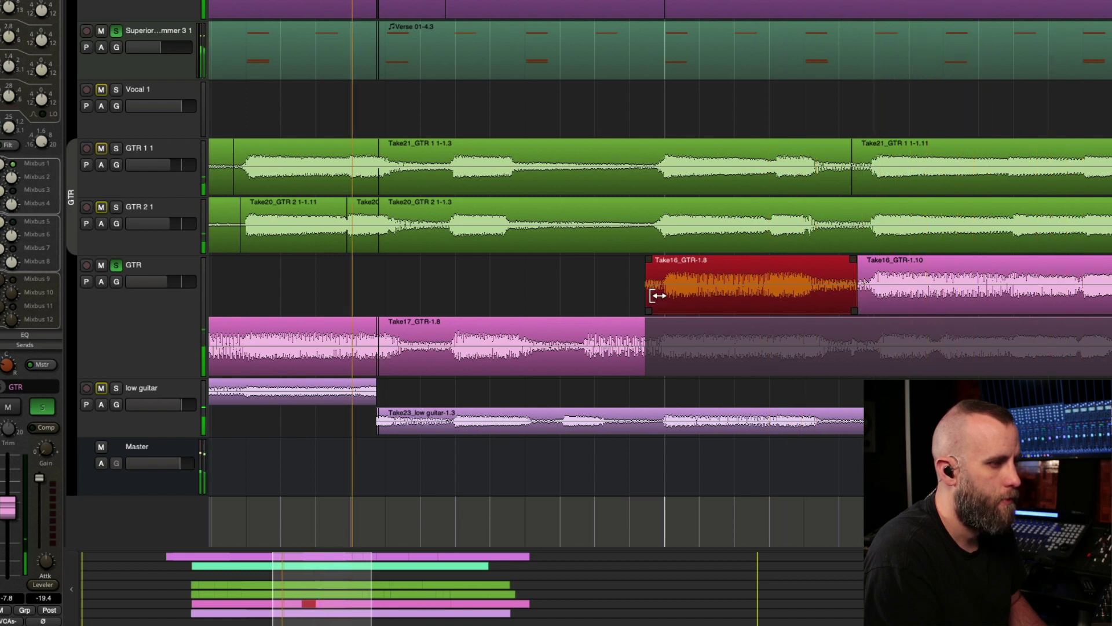
drag(655, 296, 670, 298)
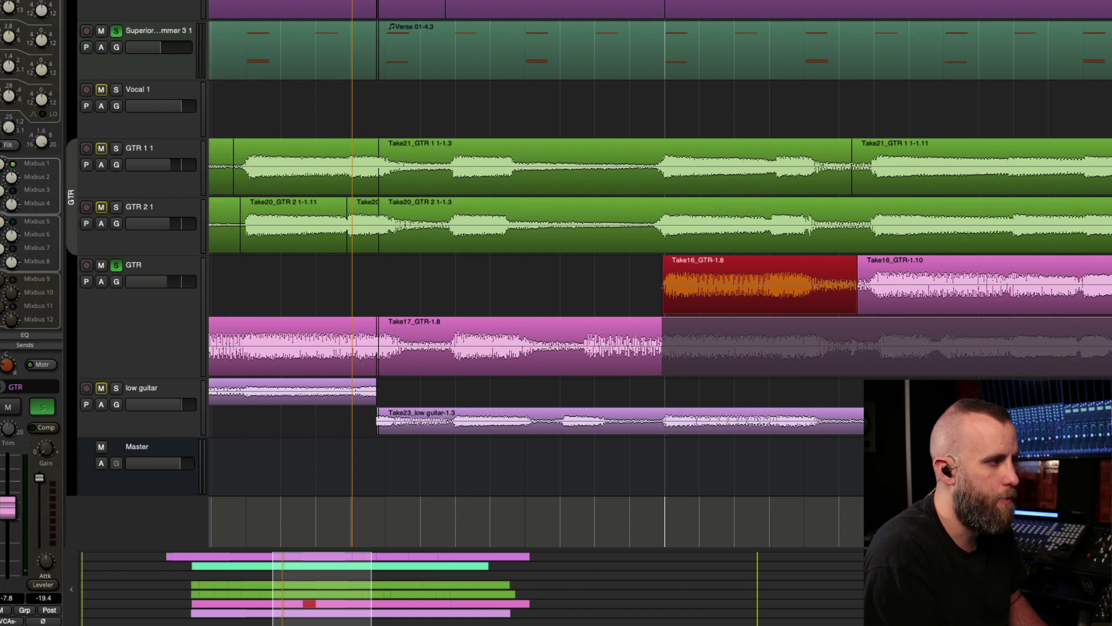
Play the GTR edit at bar 7 and cut the Take16 GTR material back so it ends just before bar 8
key(space)
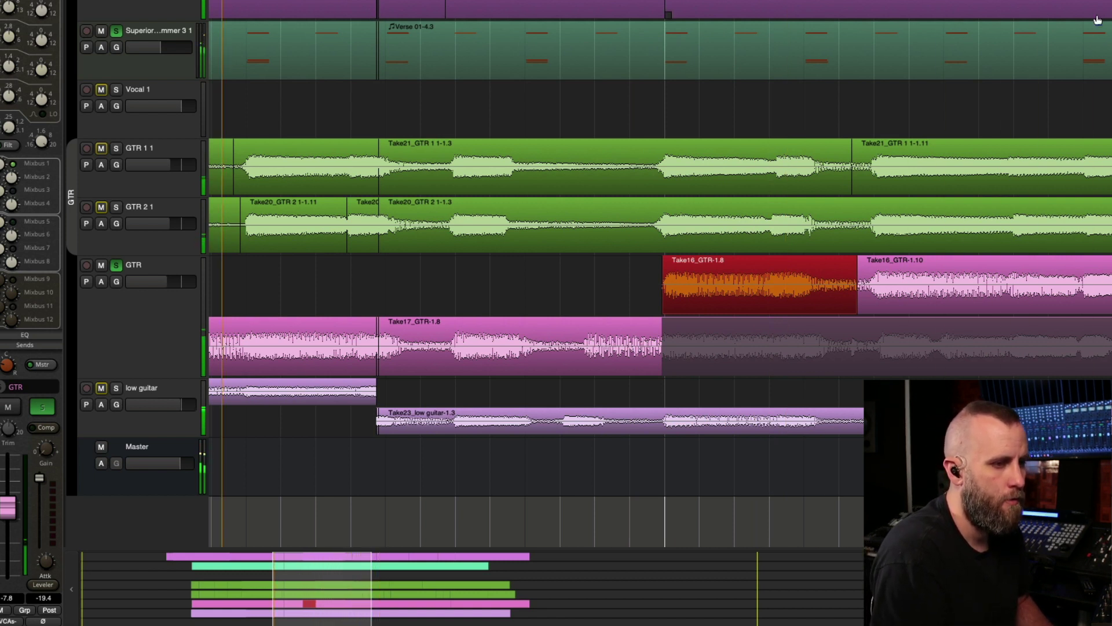
key(Escape)
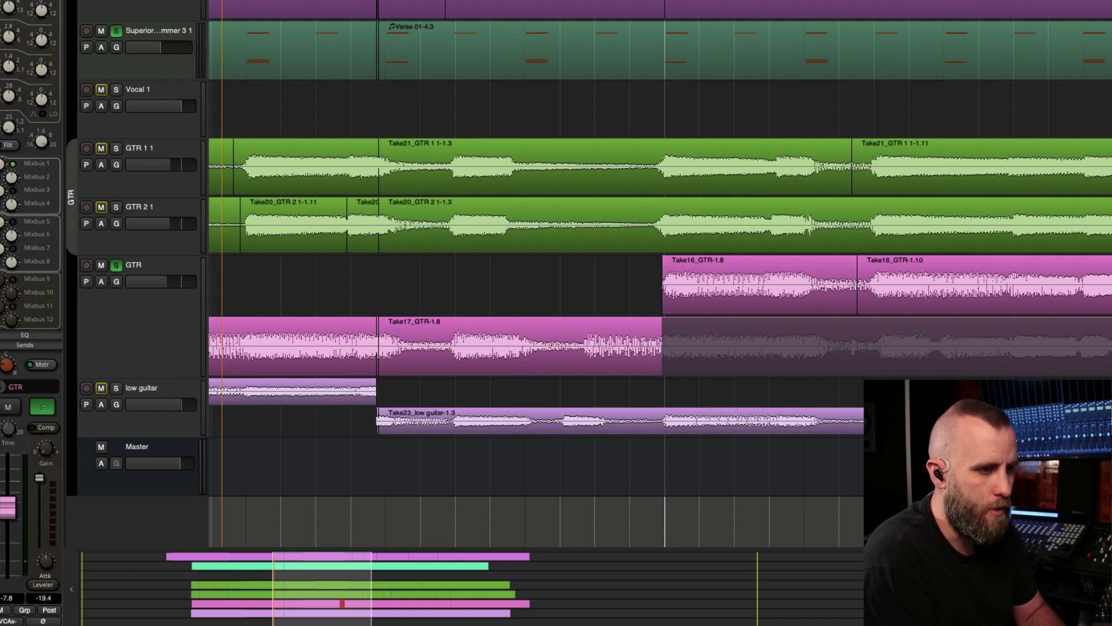
drag(812, 356, 758, 356)
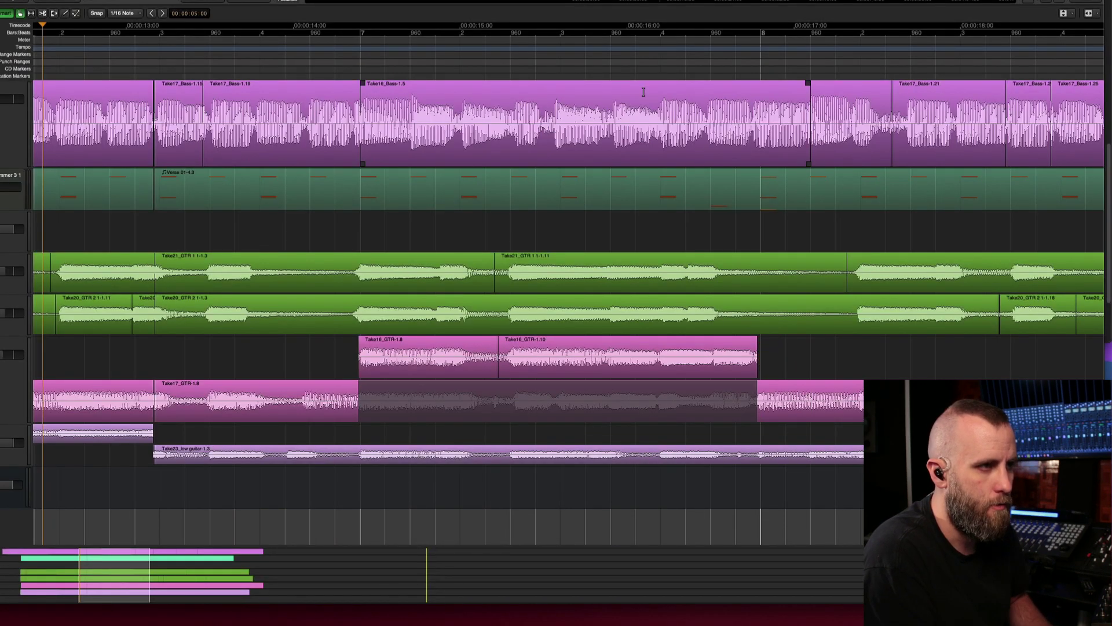
Play the GTR track with the bass and drums from the middle of bar 7 through to the end of the song
click(613, 66)
key(space)
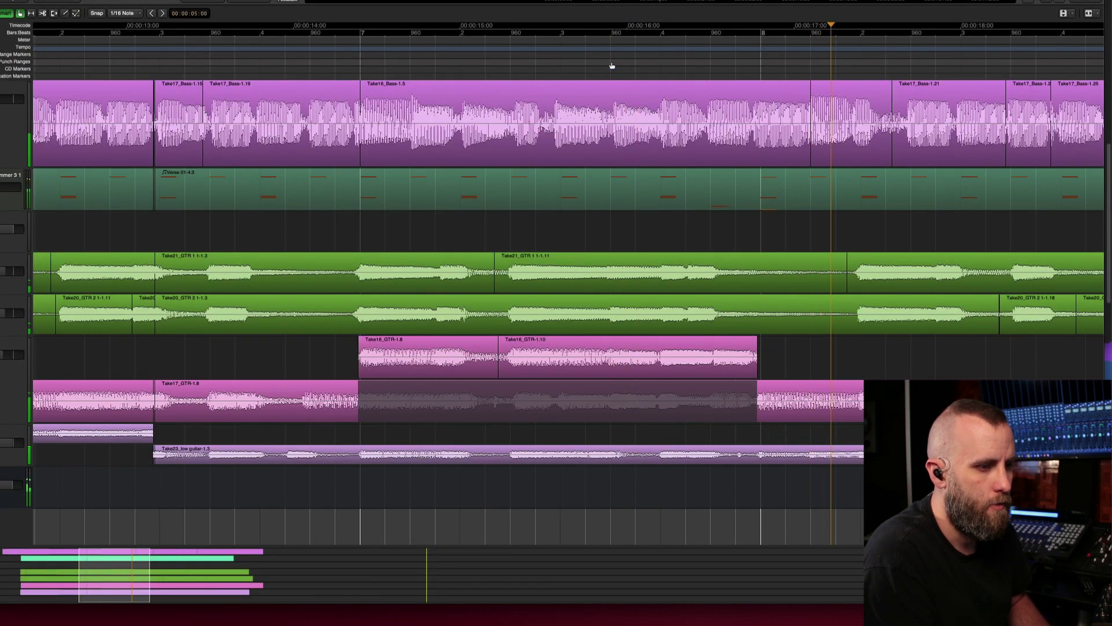
key(minus)
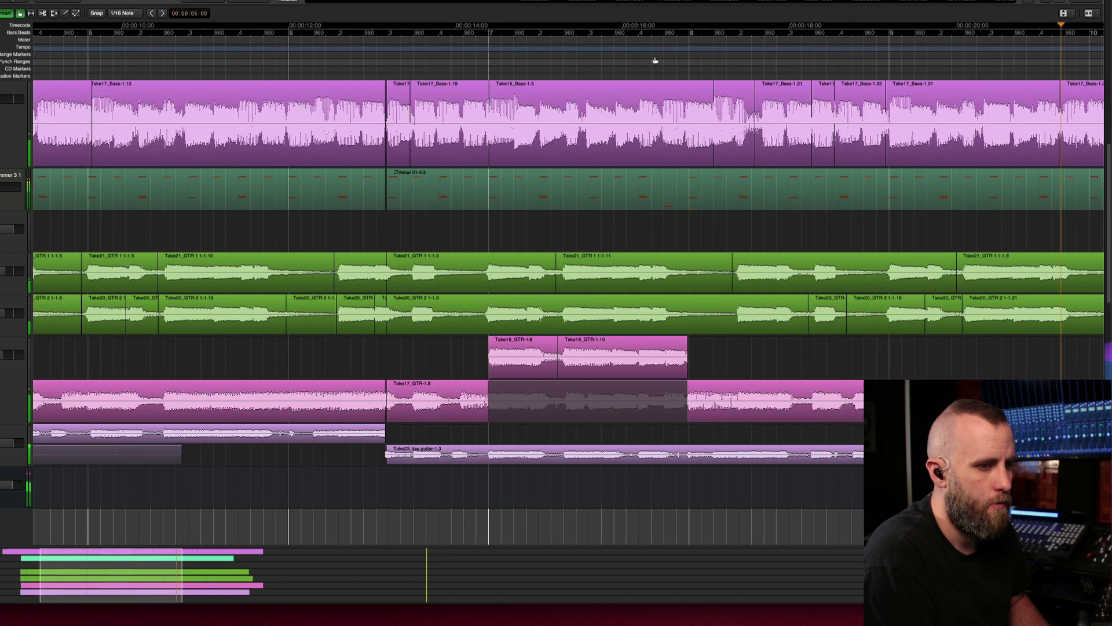
key(minus)
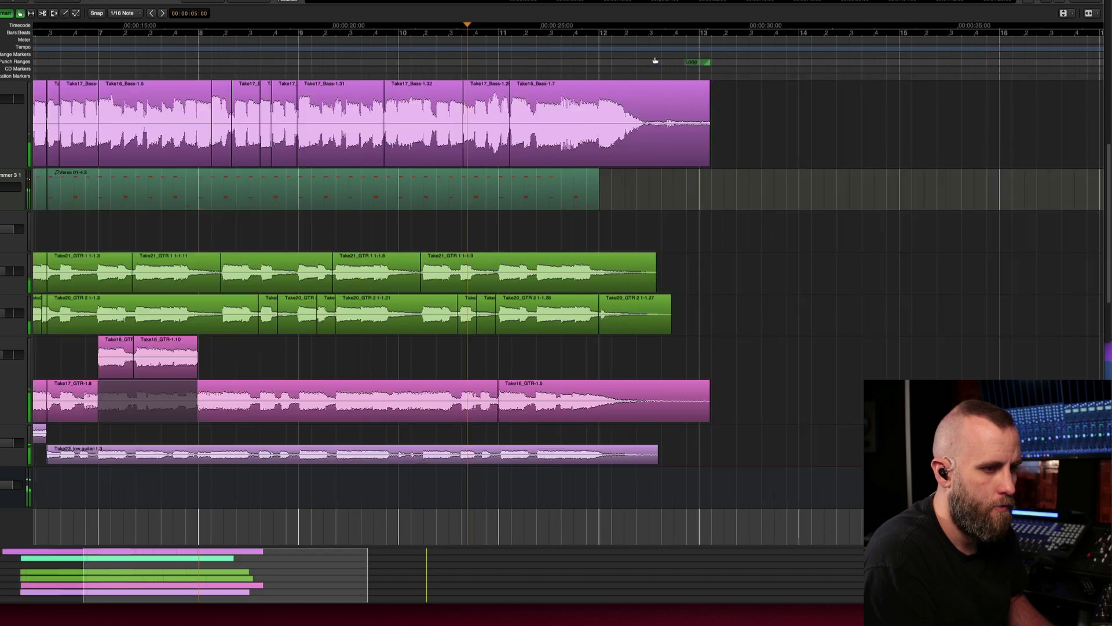
scroll(656, 60, right, 1)
scroll(655, 60, left, 2)
scroll(655, 60, right, 1)
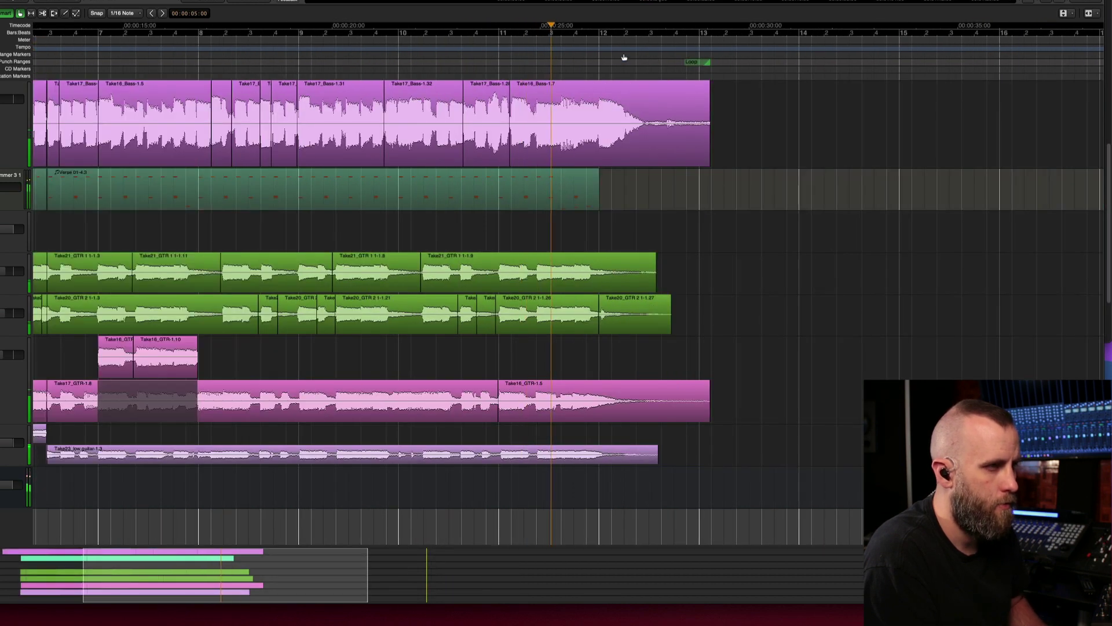
key(equal)
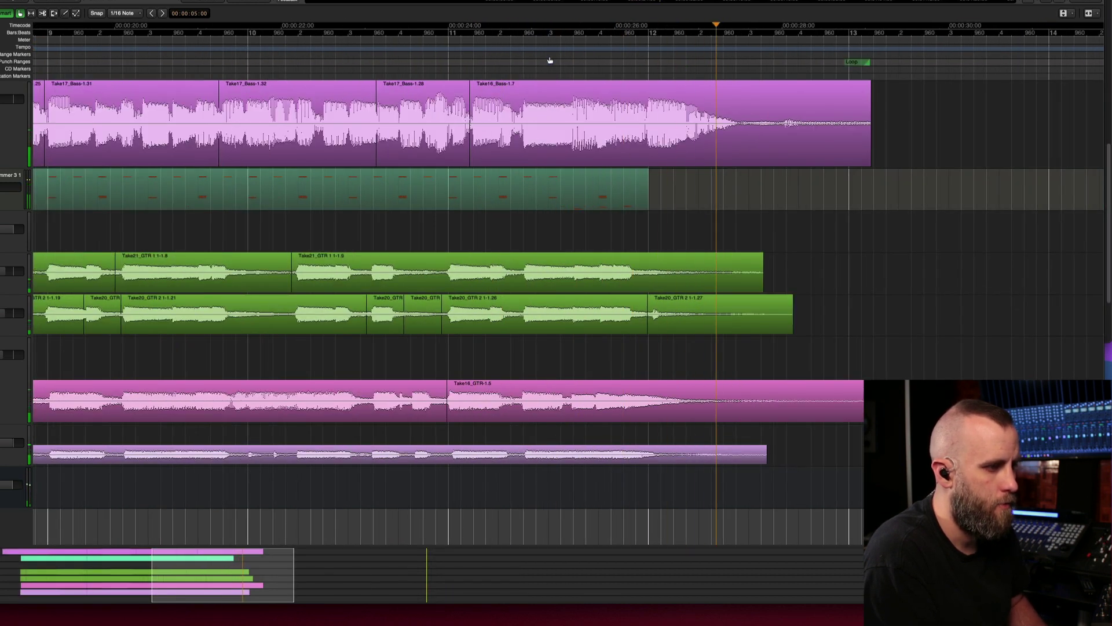
Show the GTR track's regions overlaid instead of stacked in layers
key(ctrl+underscore)
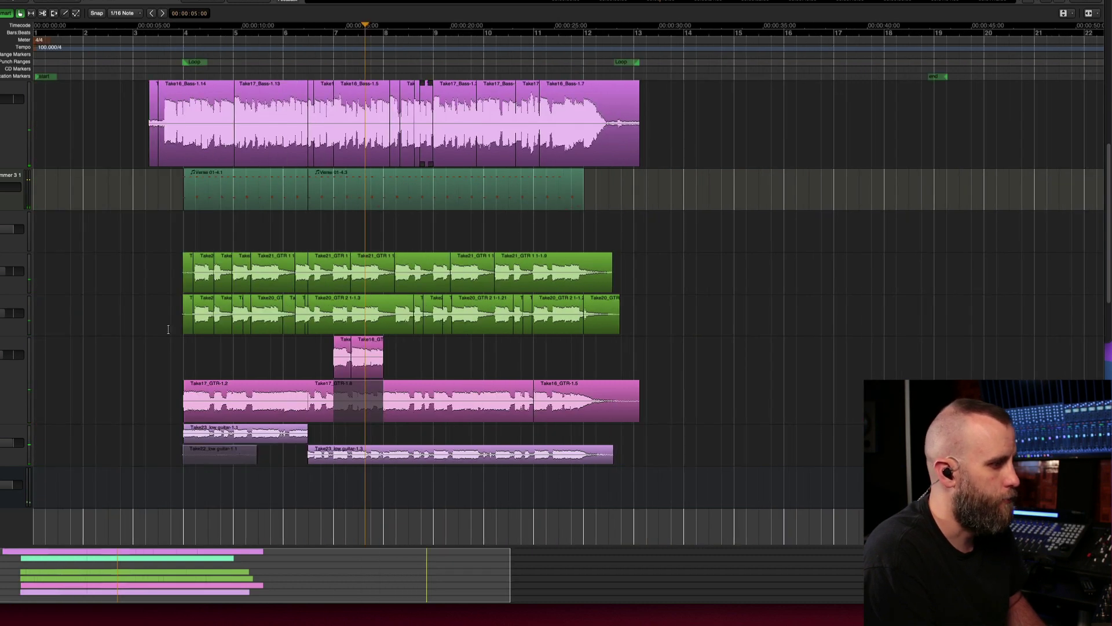
click(16, 393)
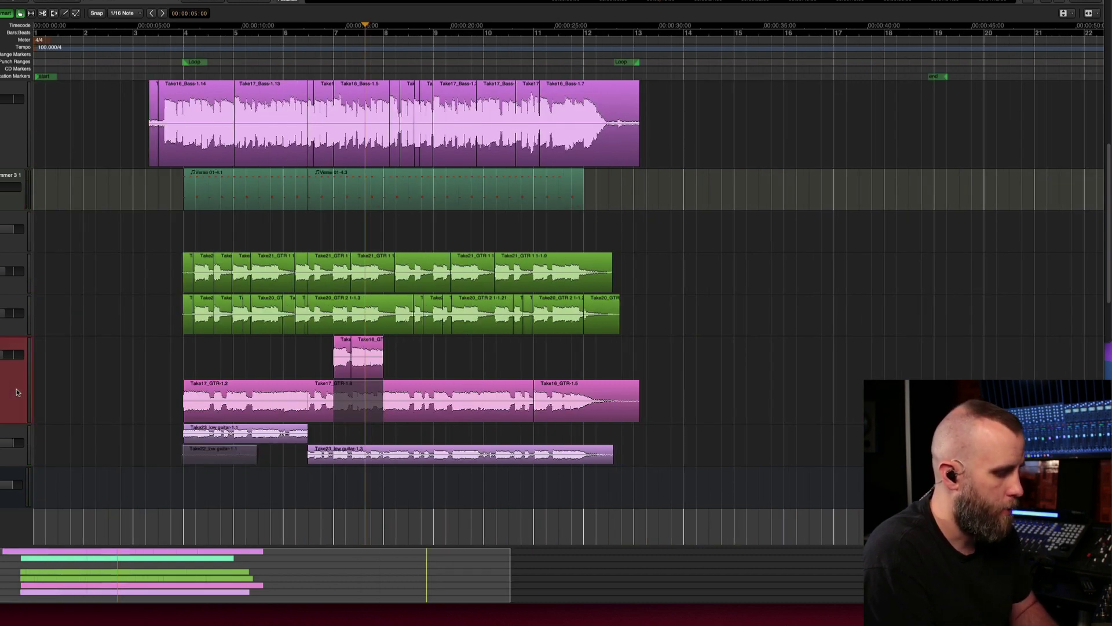
key(ctrl+l)
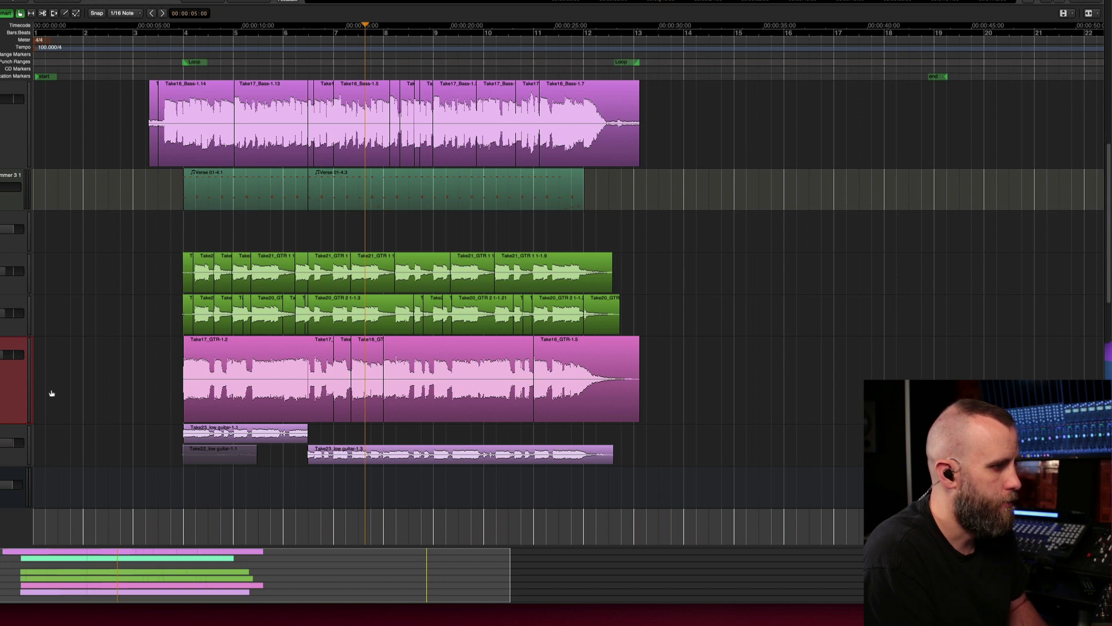
Solo the low guitar instead of the GTR track, play it from before bar 4, and make the low guitar track taller
click(175, 60)
key(equal)
key(equal)
key(equal)
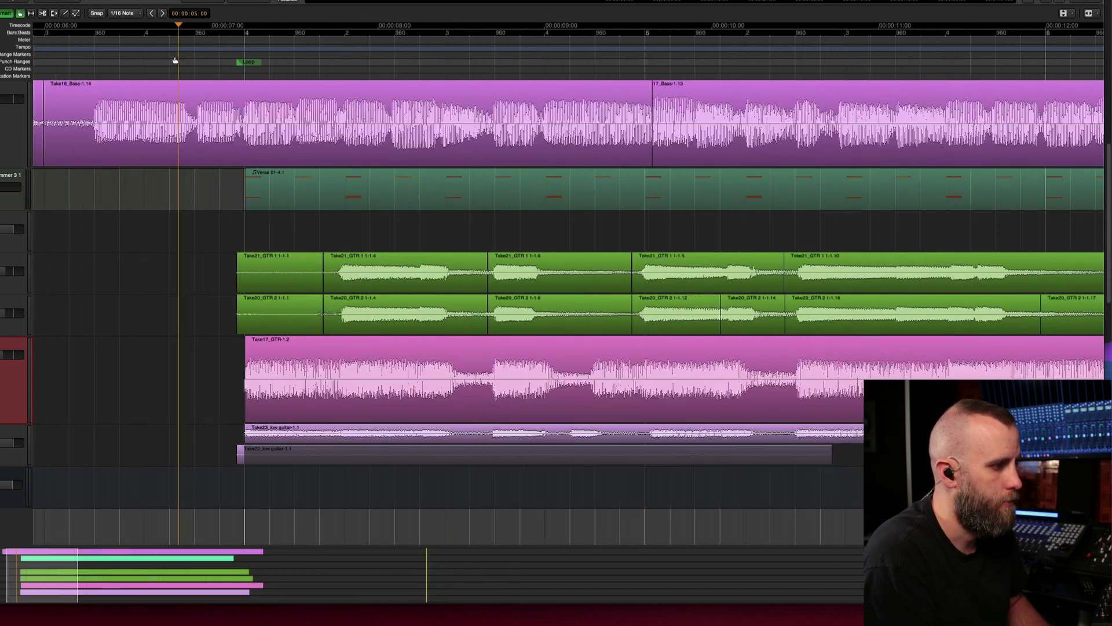
key(space)
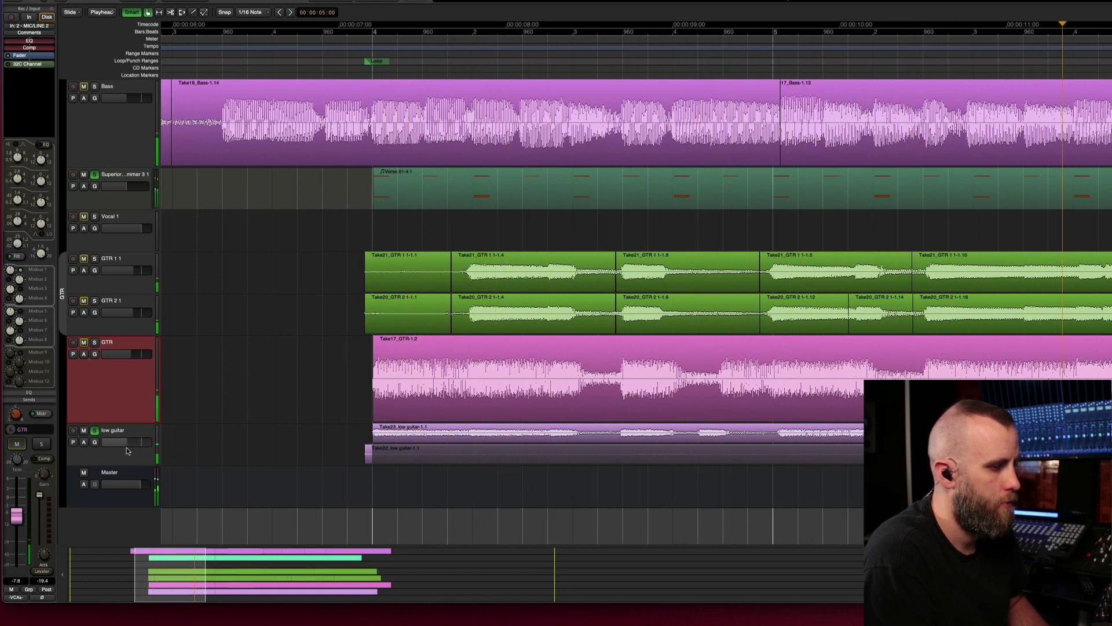
scroll(407, 50, down, 2)
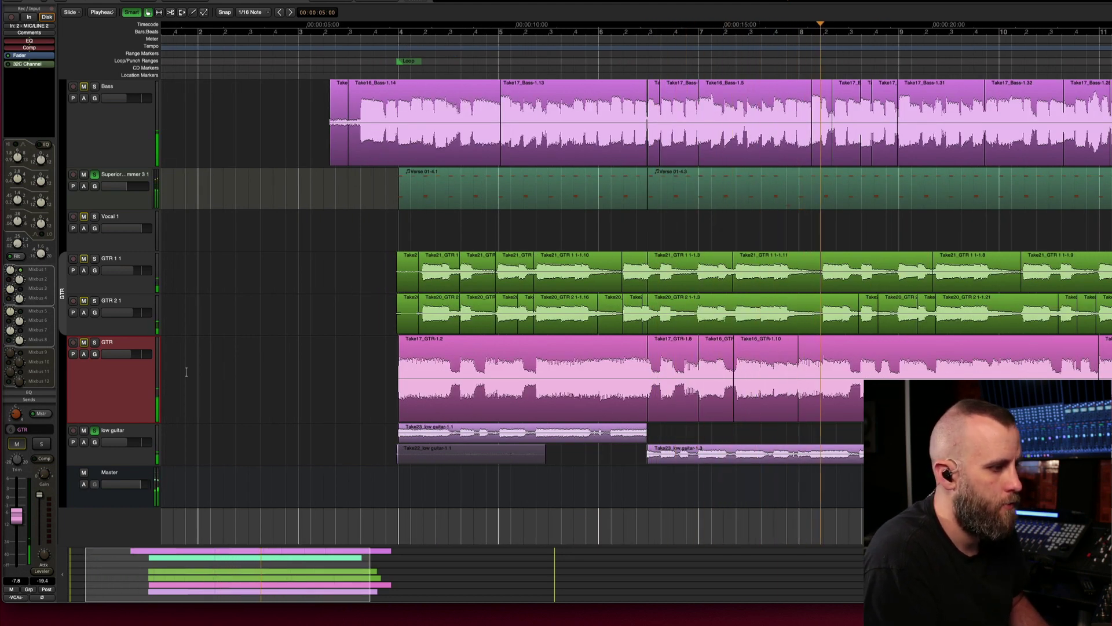
drag(127, 466, 126, 527)
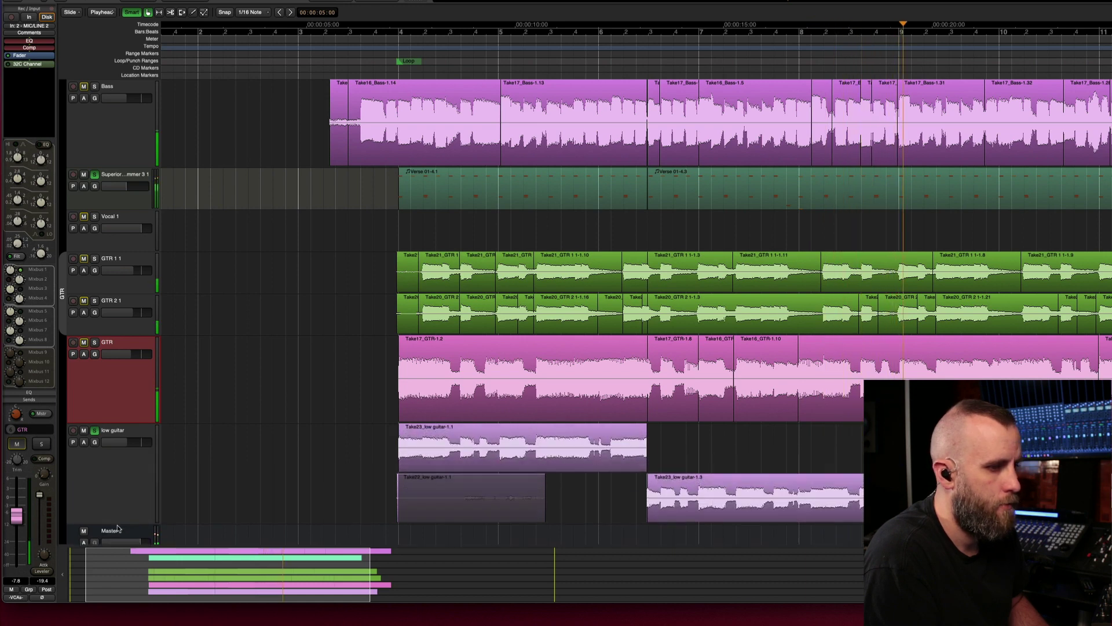
Split out the low guitar note in the second half of bar 8 beat 3 and slip its audio slightly later
key(space)
click(882, 61)
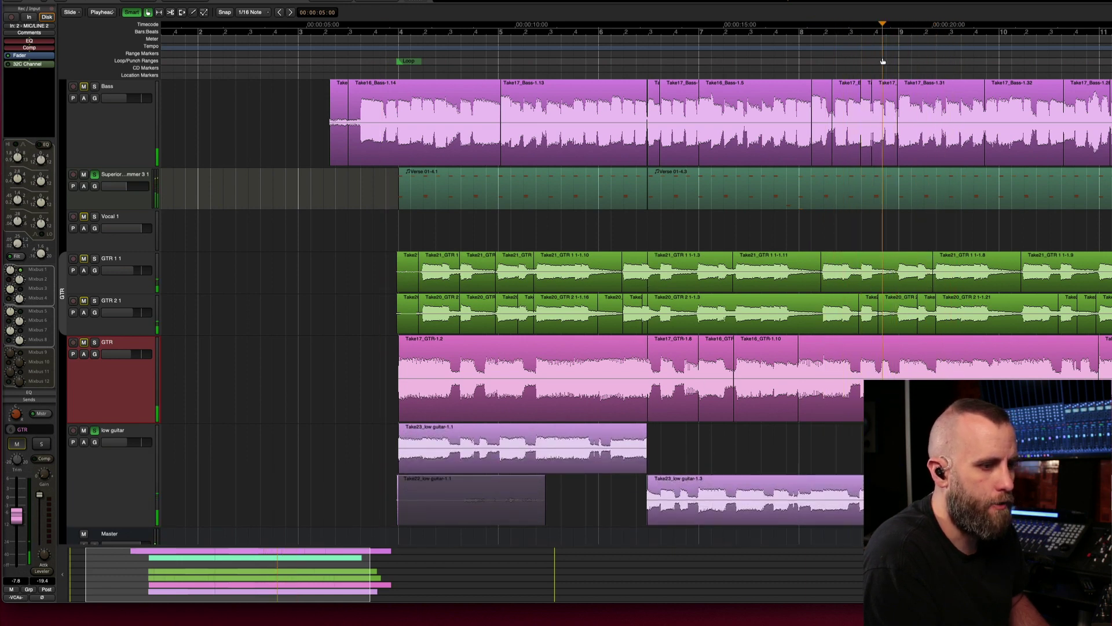
scroll(882, 61, up, 6)
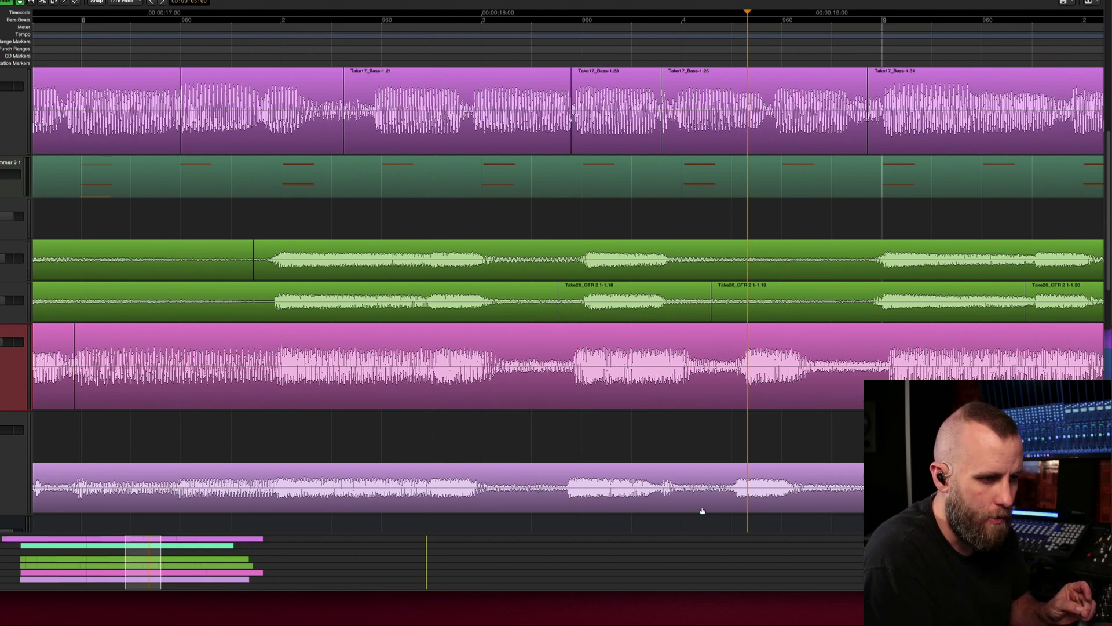
drag(552, 498, 731, 492)
key(s)
click(603, 507)
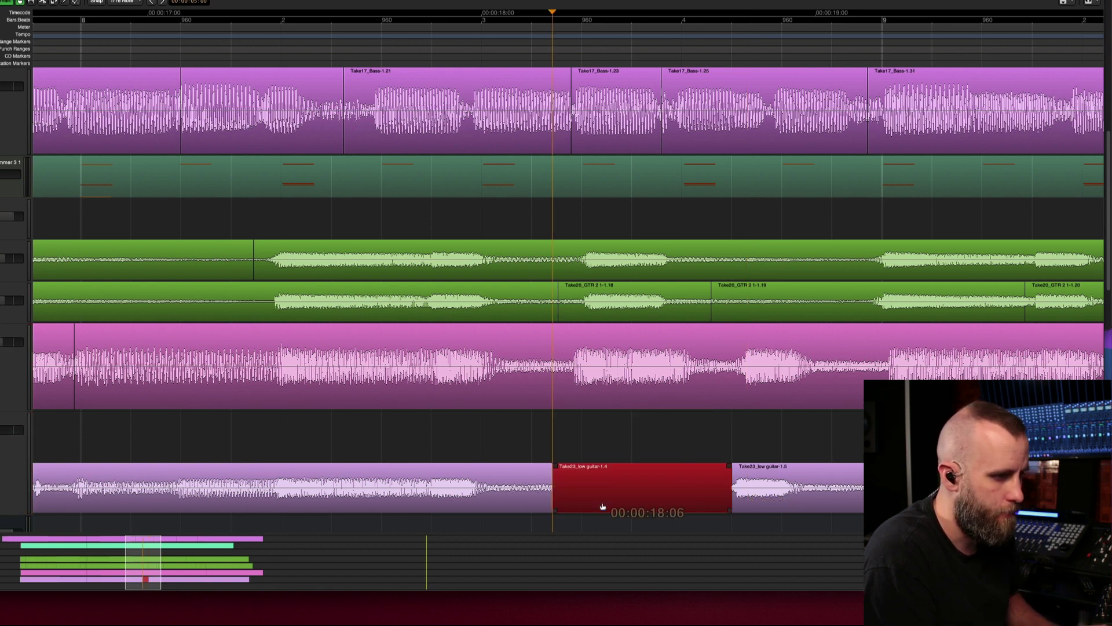
drag(606, 504, 614, 505)
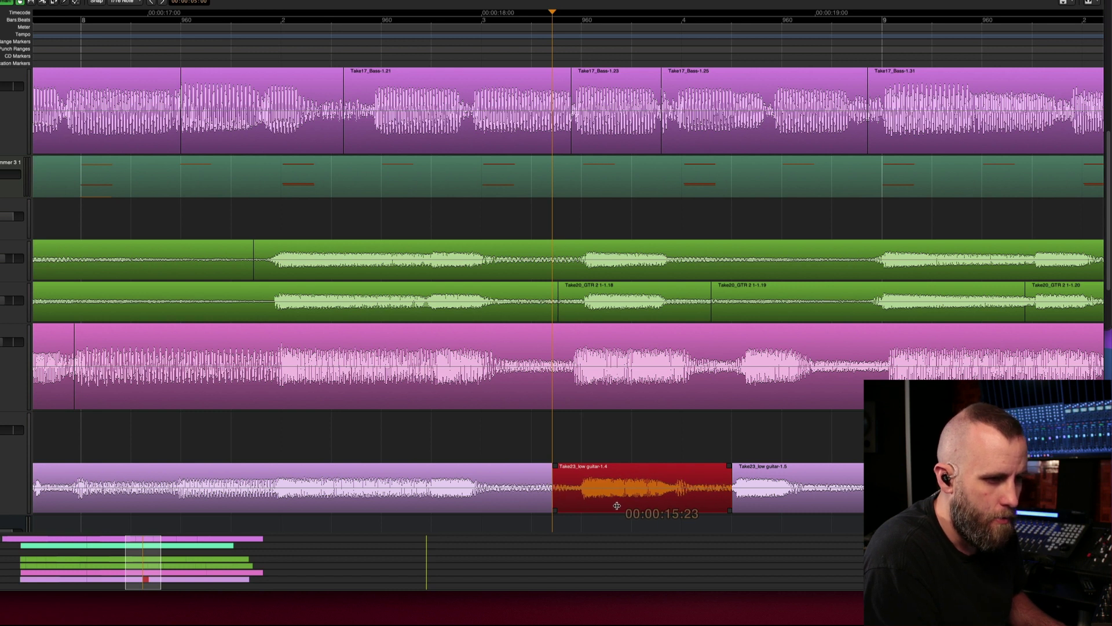
Split the low guitar just before bar 9, slip the isolated bar 8 beat 4 note slightly earlier, and play the result
click(873, 435)
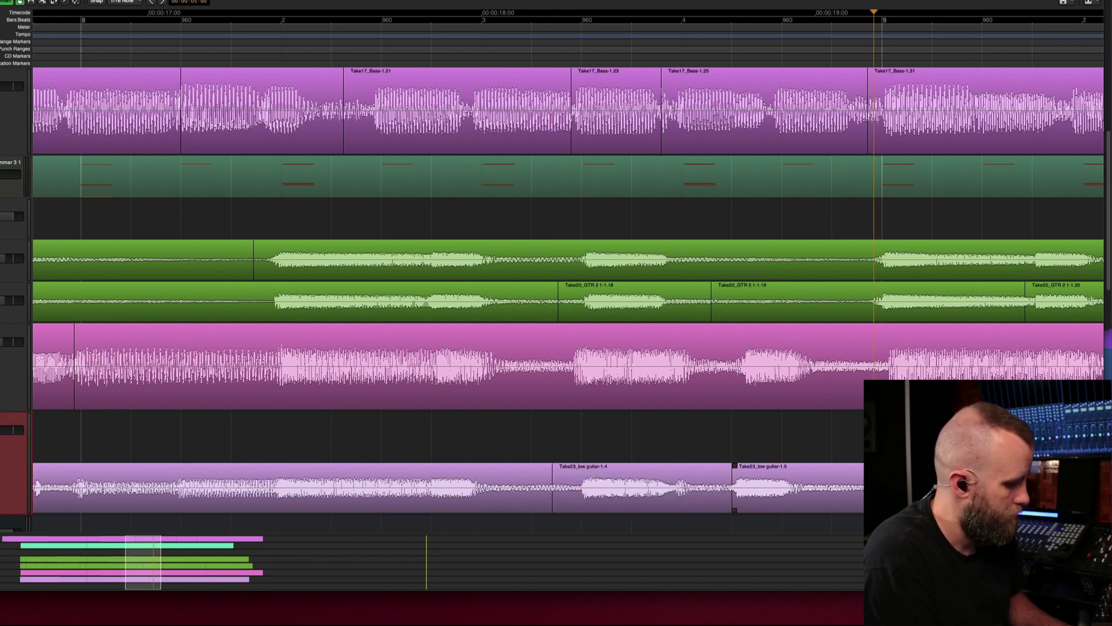
click(808, 503)
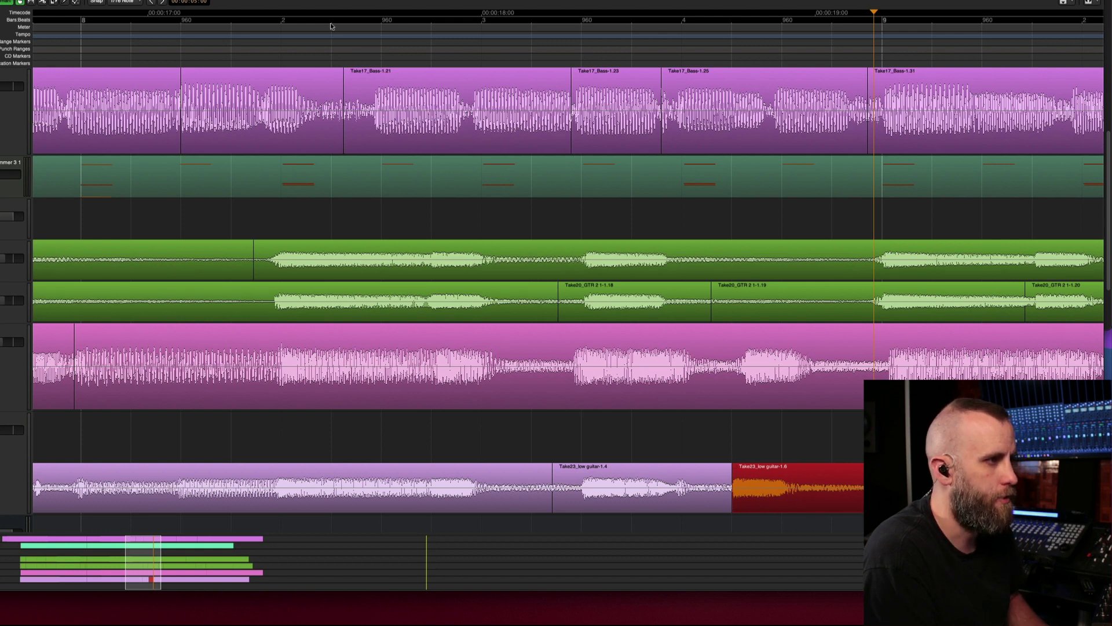
scroll(330, 26, down, 2)
click(182, 42)
key(space)
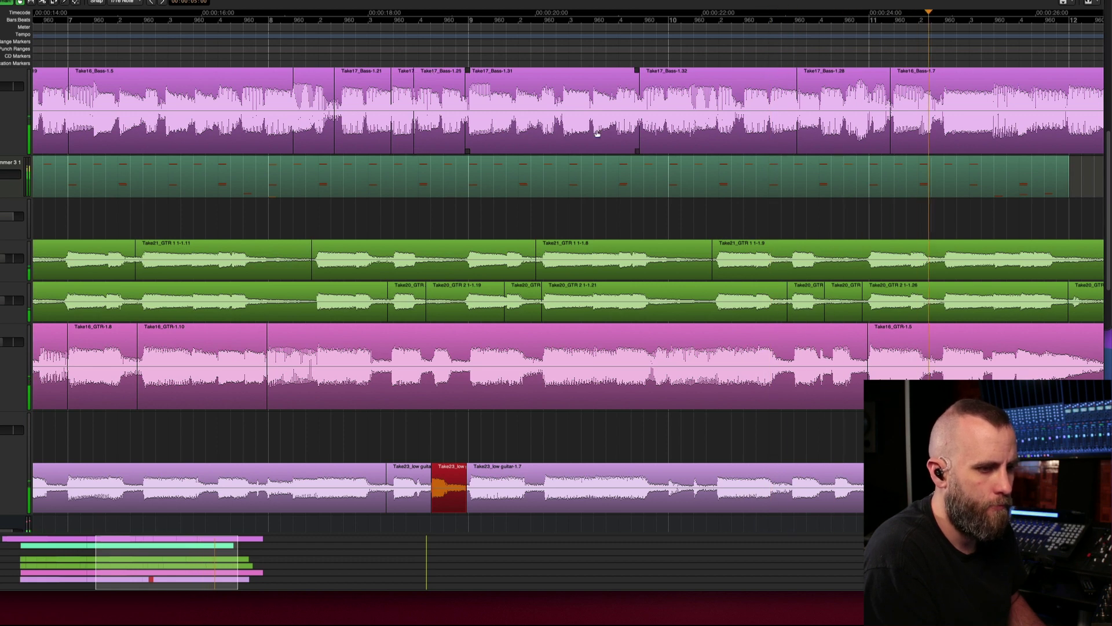
key(space)
Isolate and slip the low guitar note after bar 10 beat 3 slightly later, and move its boundary with the following region earlier
scroll(851, 17, up, 5)
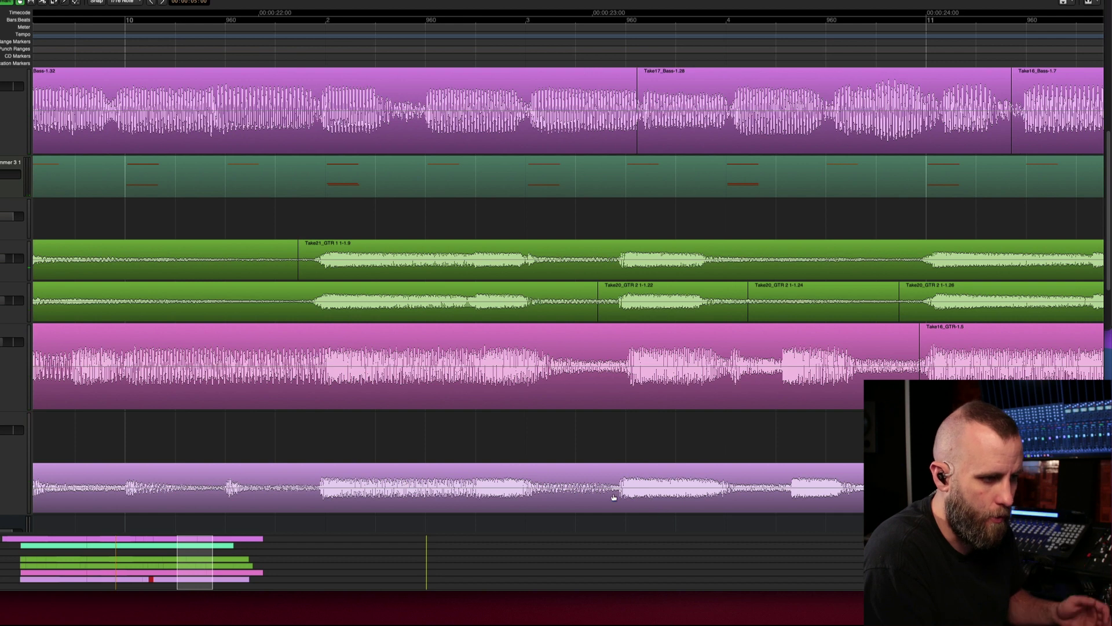
click(662, 501)
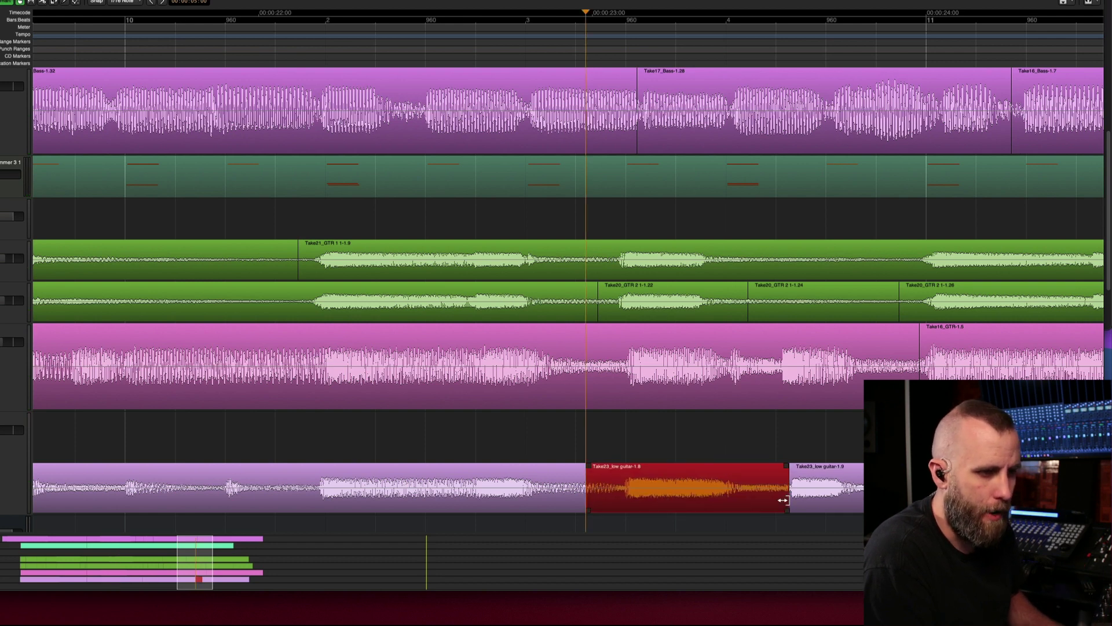
drag(781, 500, 762, 502)
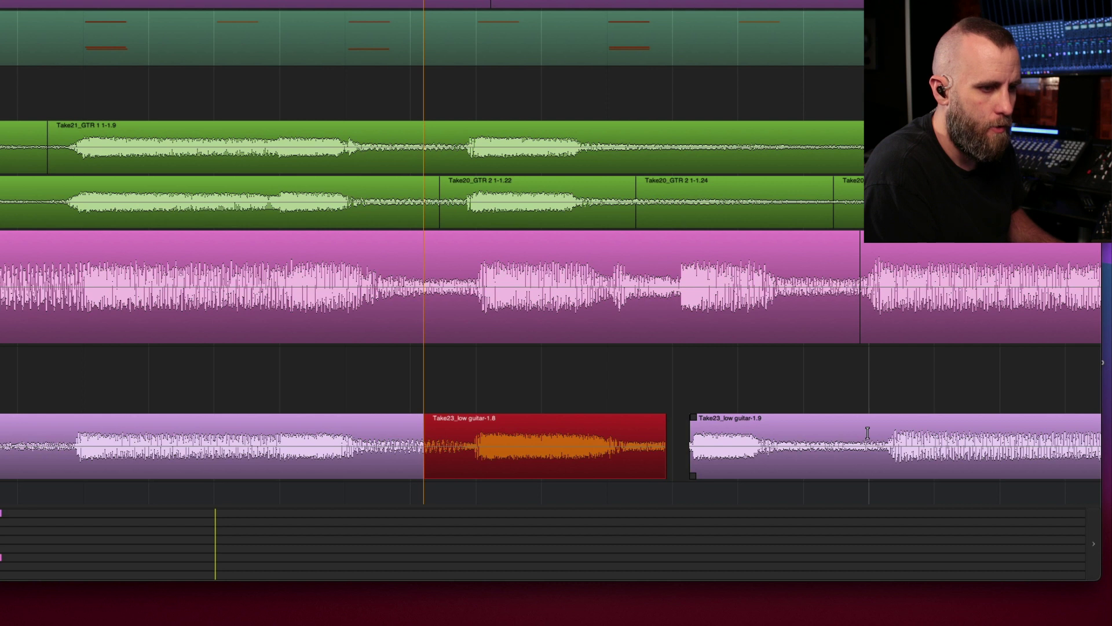
click(867, 433)
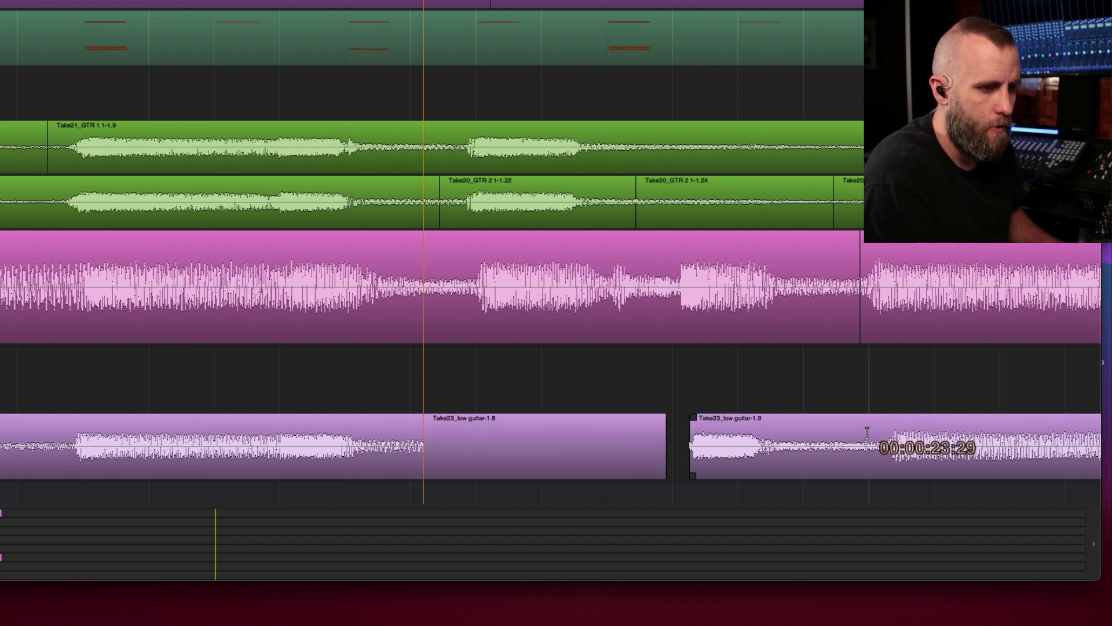
drag(695, 462, 666, 462)
Split the low guitar at about bar 11 and slip the audio of the isolated bar 10 beat 4 note earlier
click(874, 375)
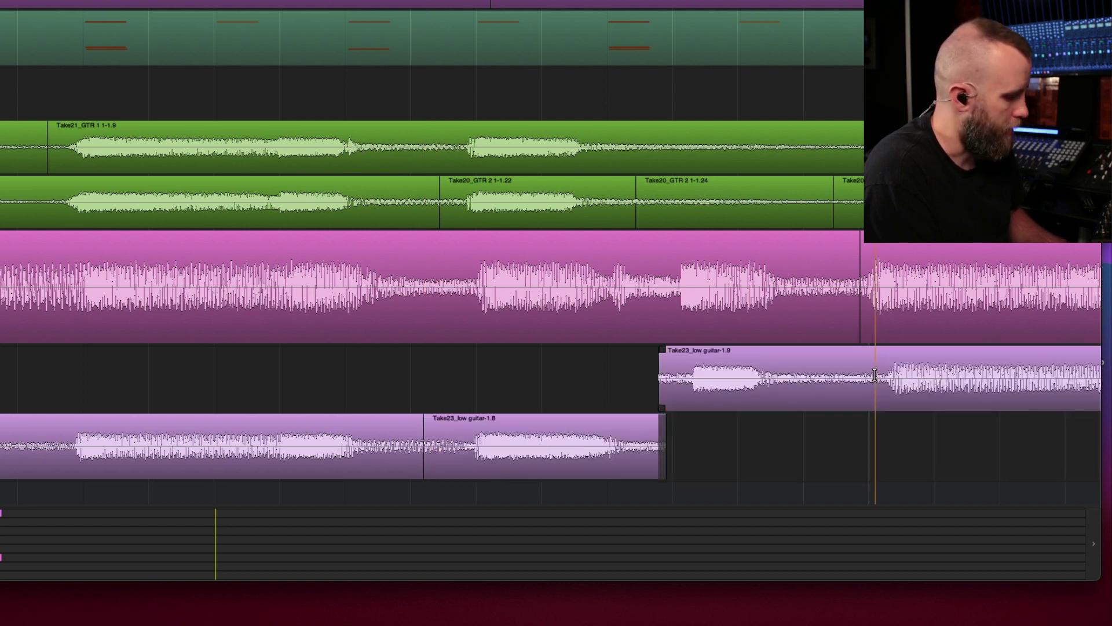
click(759, 378)
click(758, 389)
drag(754, 394, 761, 410)
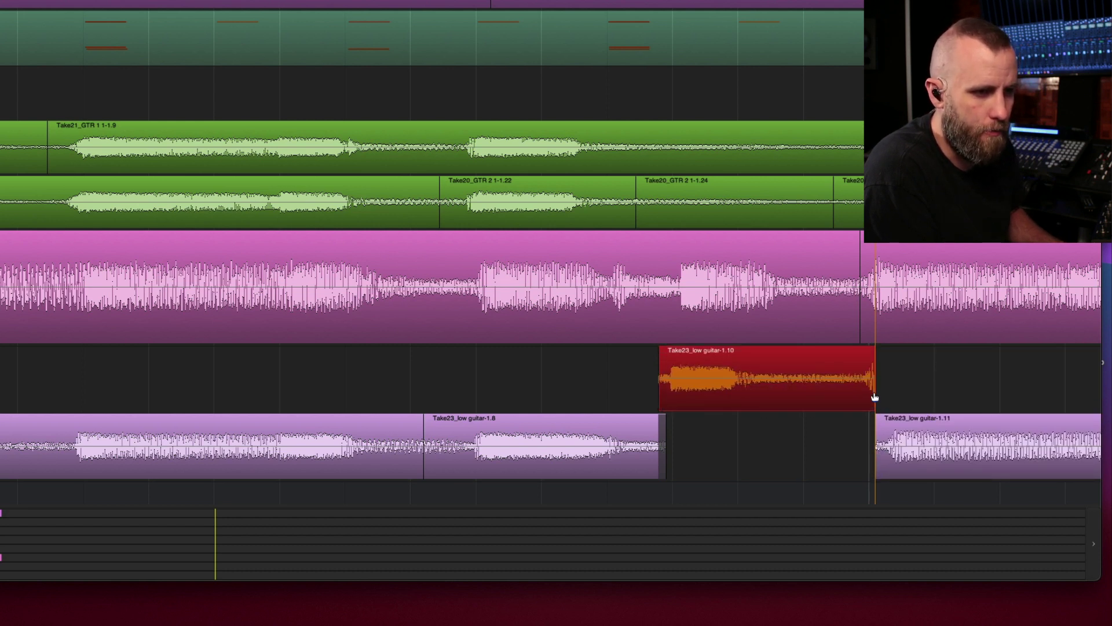
Trim the Take23_low guitar-1.10 region's end to just before bar 11, extend the following region's start back over it, and play the passage
drag(875, 392, 864, 394)
drag(878, 450, 857, 458)
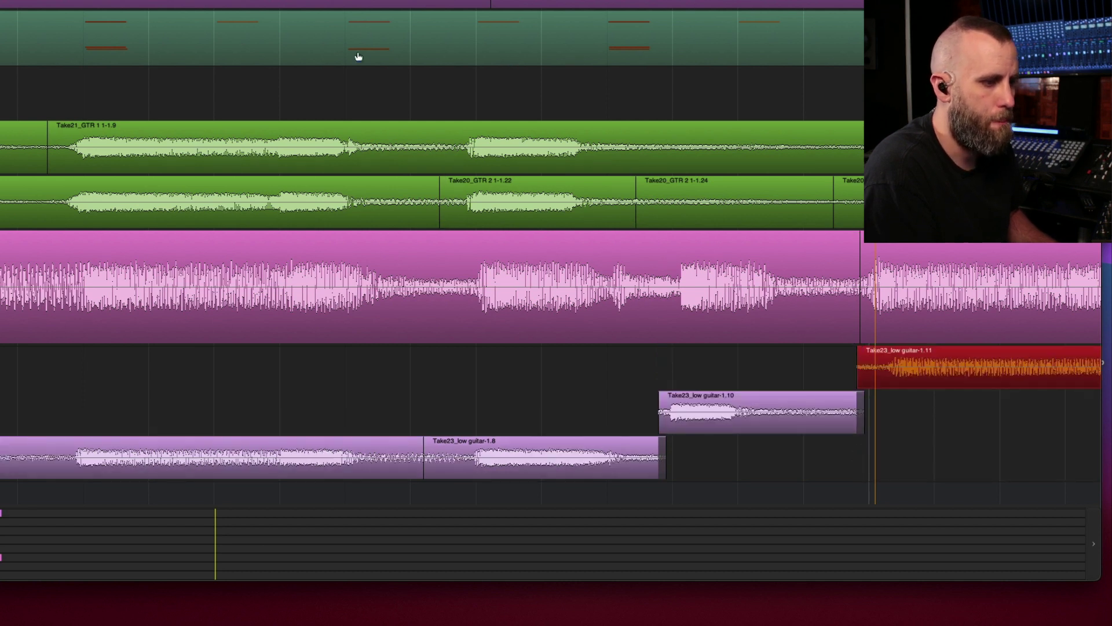
key(space)
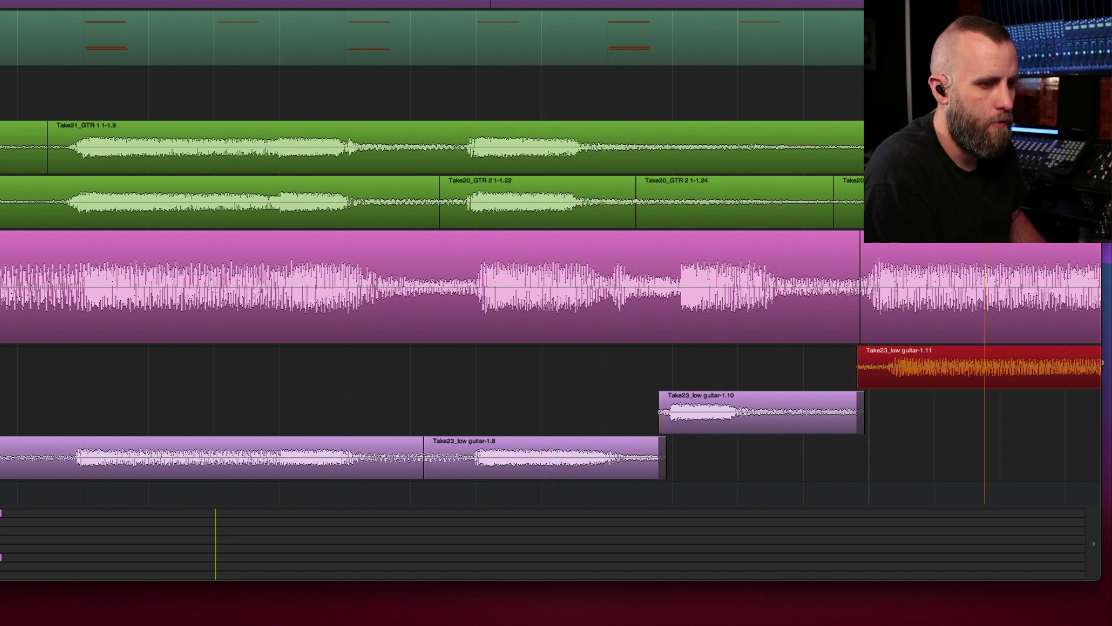
Play the whole arrangement from bar 3 and mute GTR 1 1 and GTR 2 1 together through the GTR group
key(super+Left)
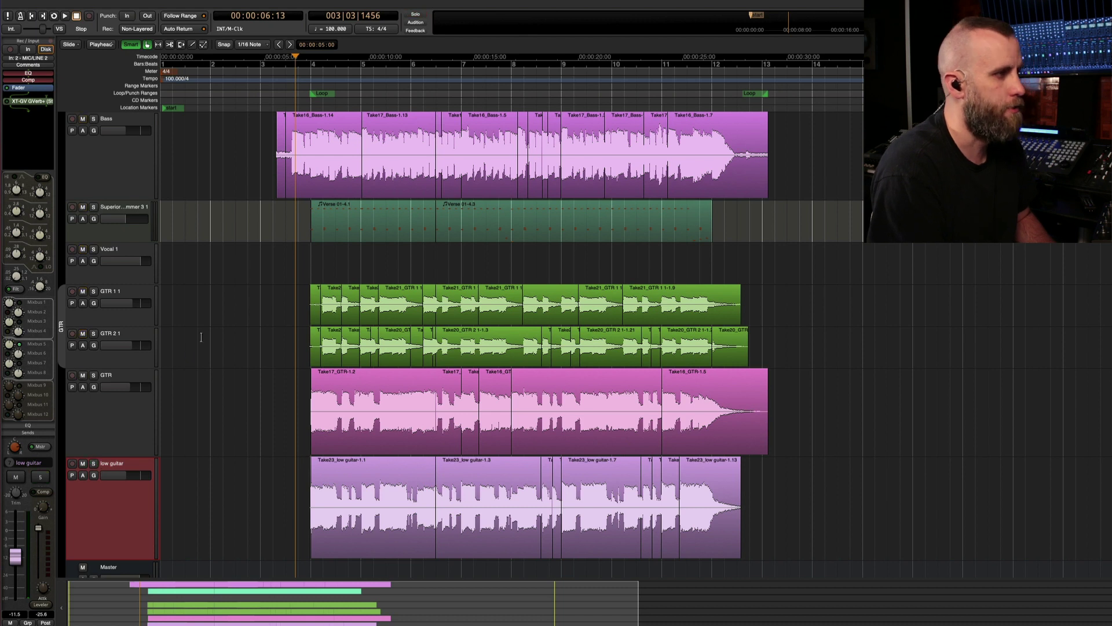
click(280, 93)
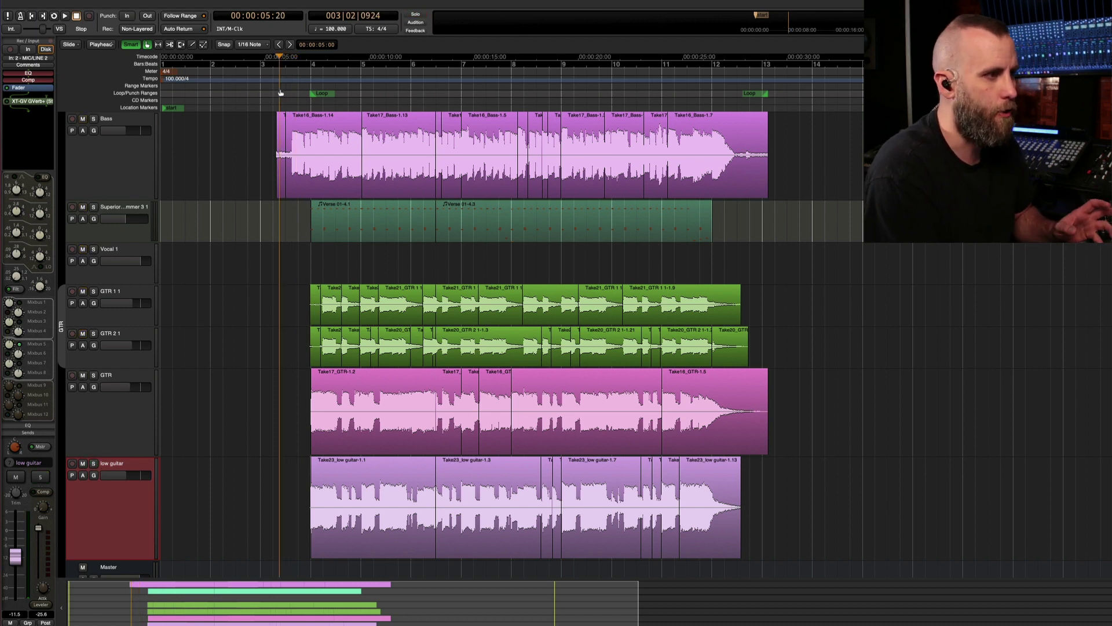
click(106, 161)
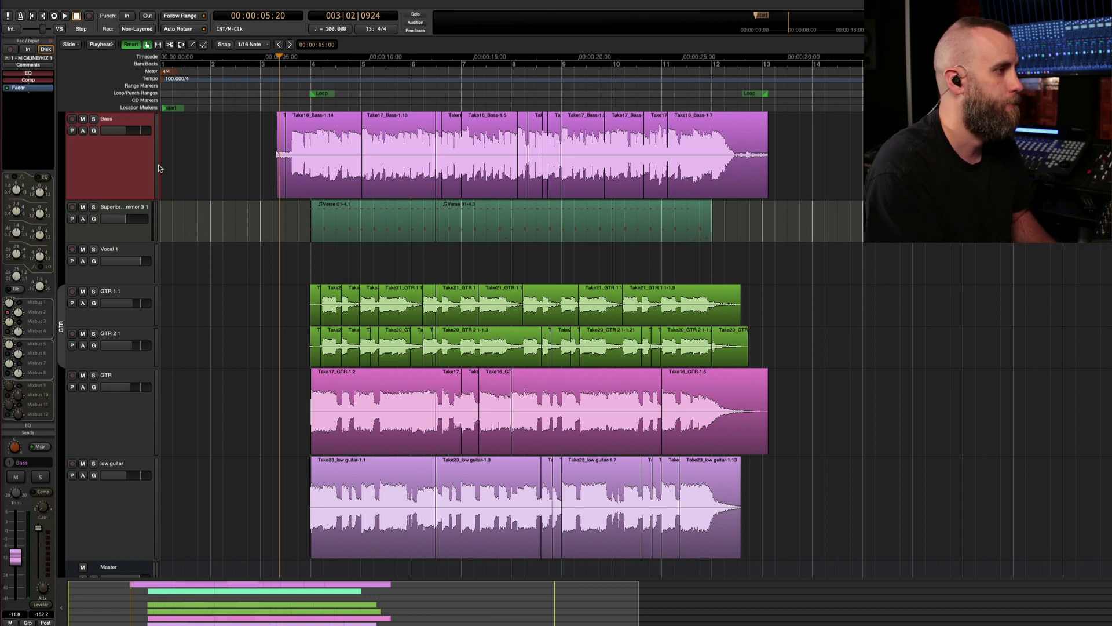
key(space)
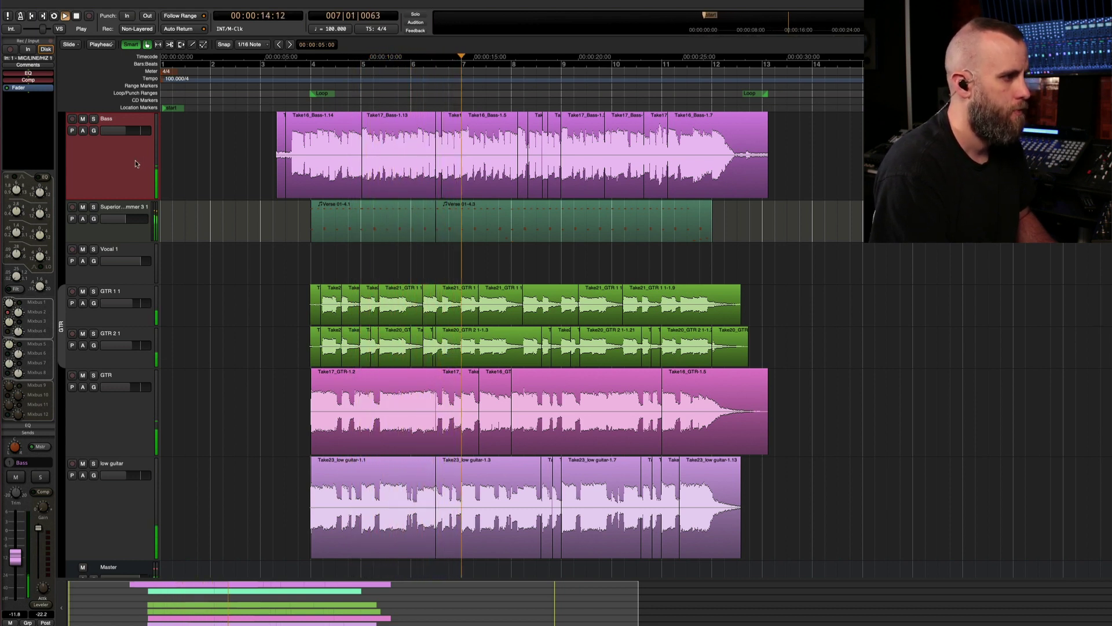
click(62, 333)
click(83, 291)
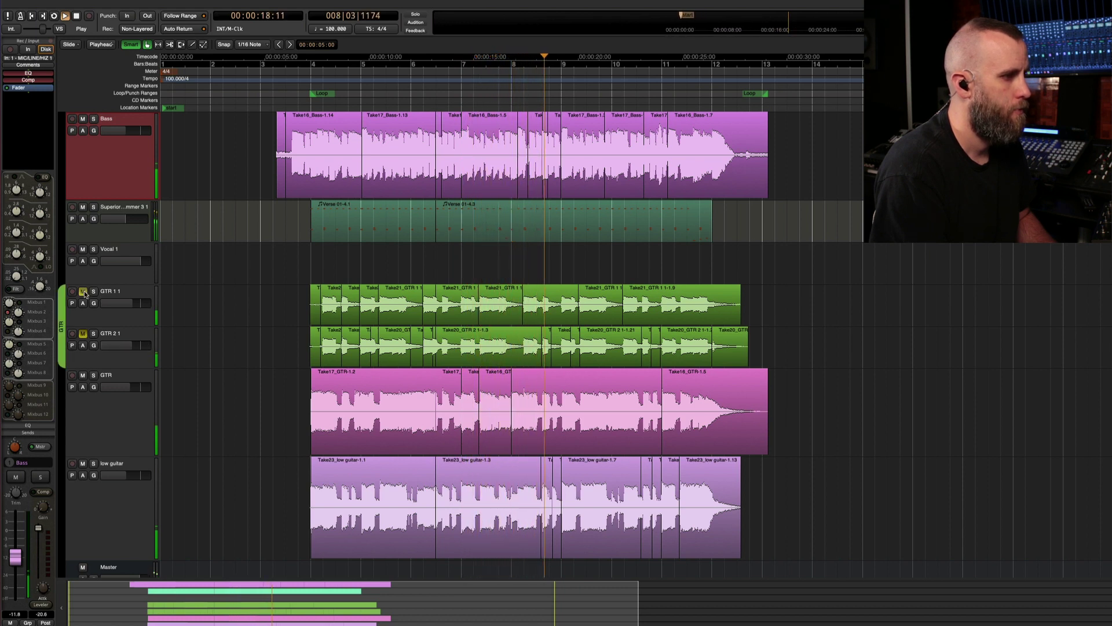
Unmute GTR 1 1 and GTR 2 1 together, and solo the GTR, low guitar and drum tracks for playback
click(83, 291)
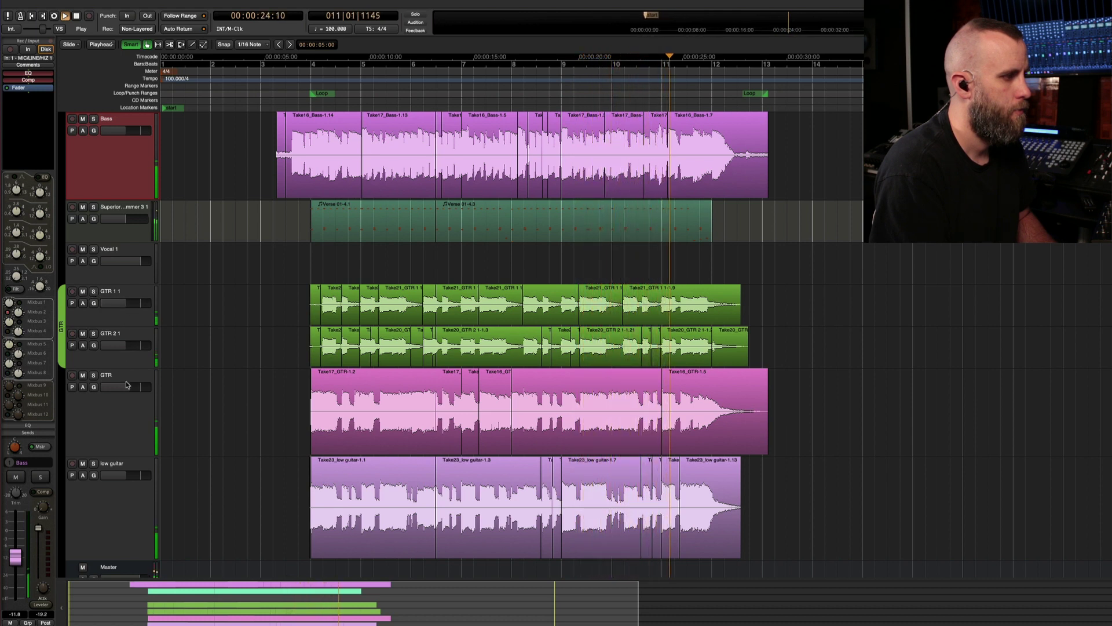
click(102, 408)
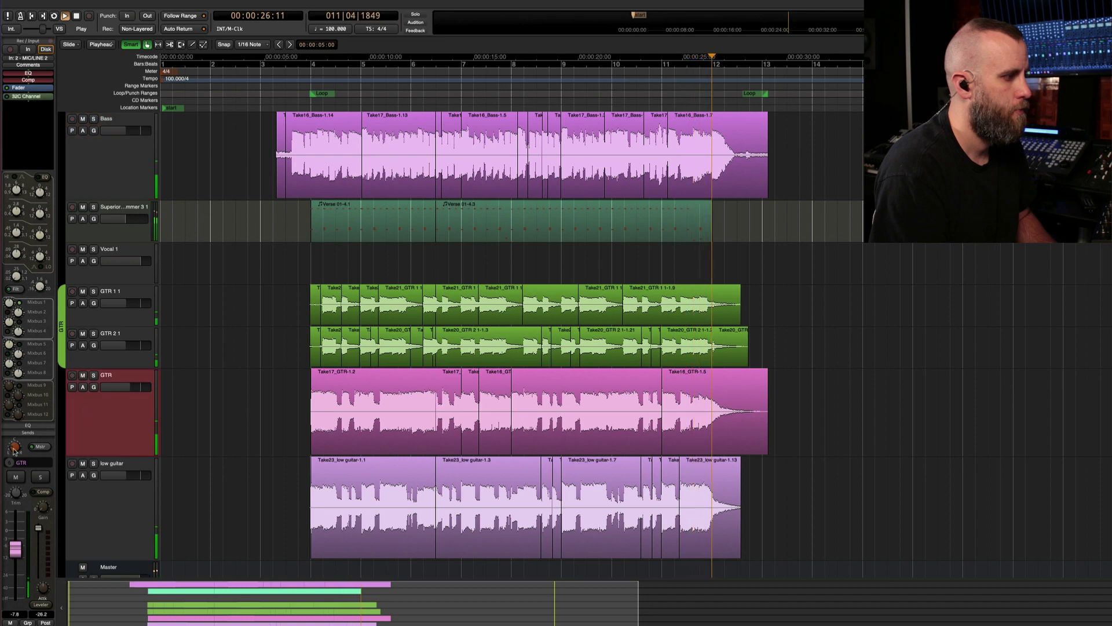
click(40, 476)
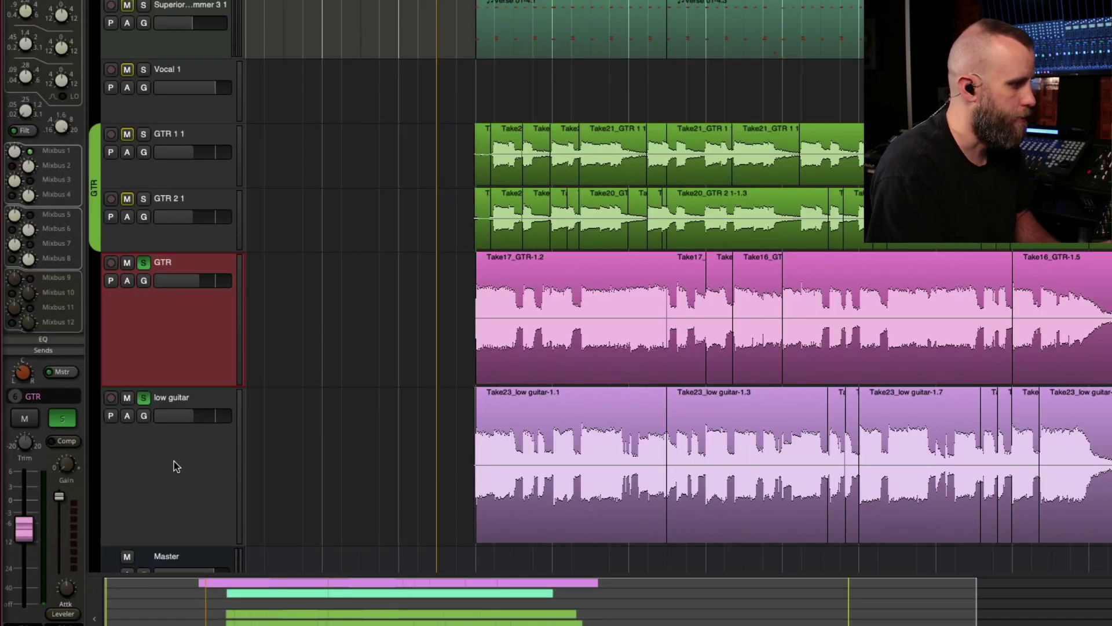
key(space)
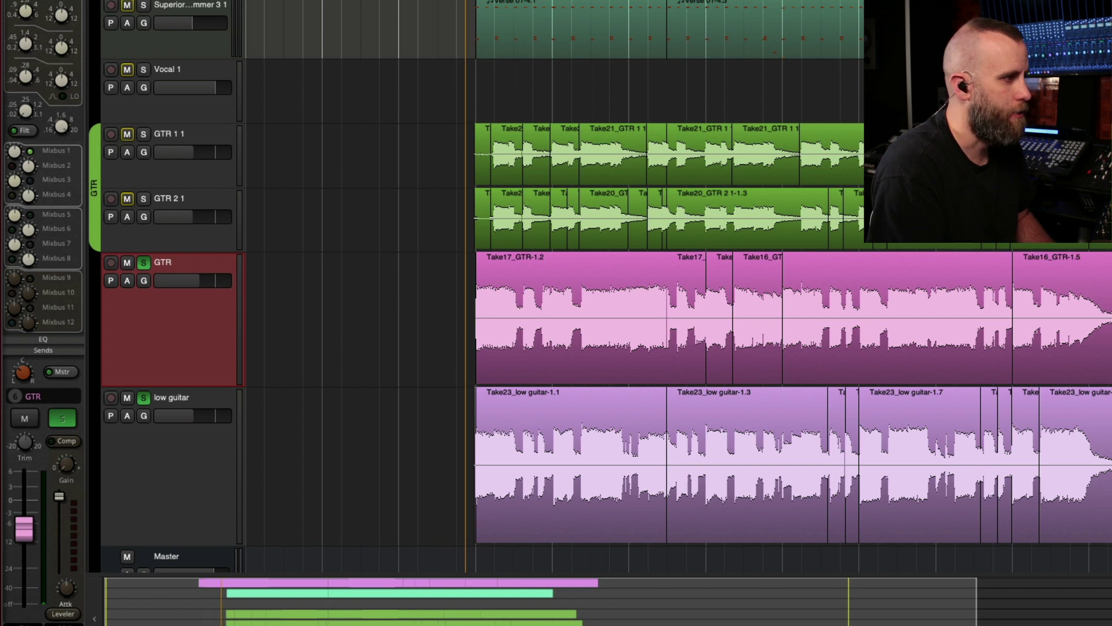
click(144, 5)
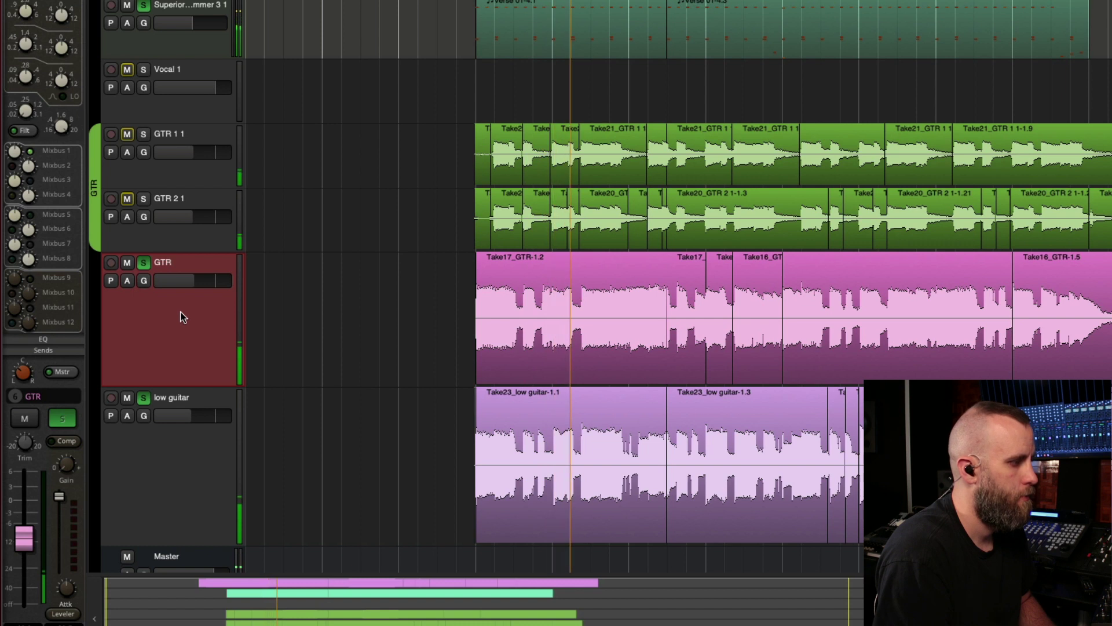
Take the low guitar out of solo and sweep the GTR track's low EQ band at 9.5 to 213.5 Hz during playback
click(143, 398)
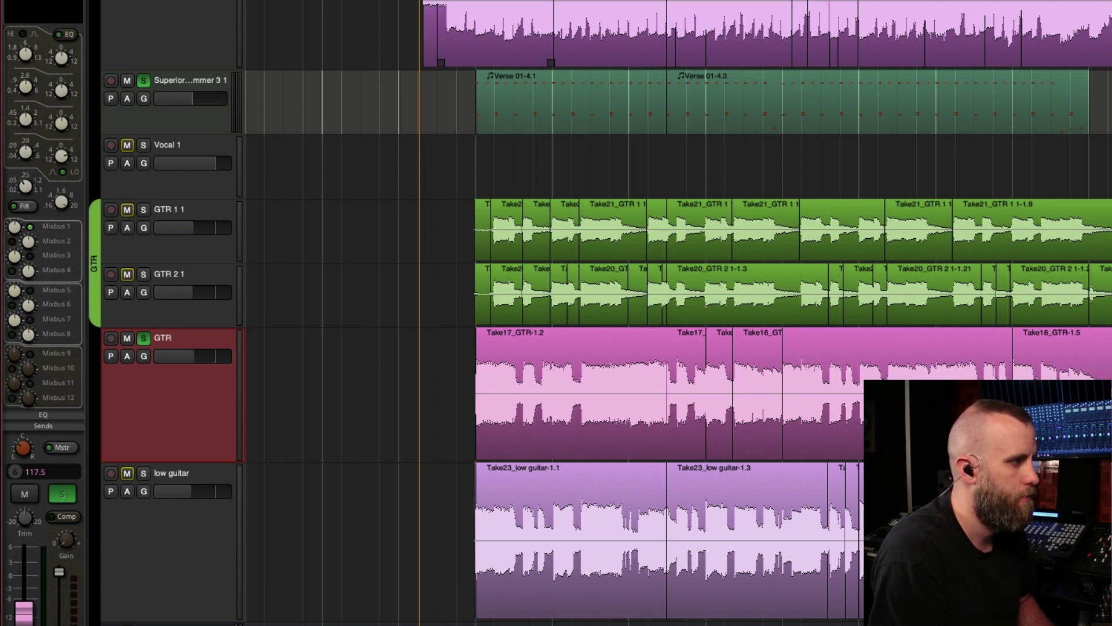
key(space)
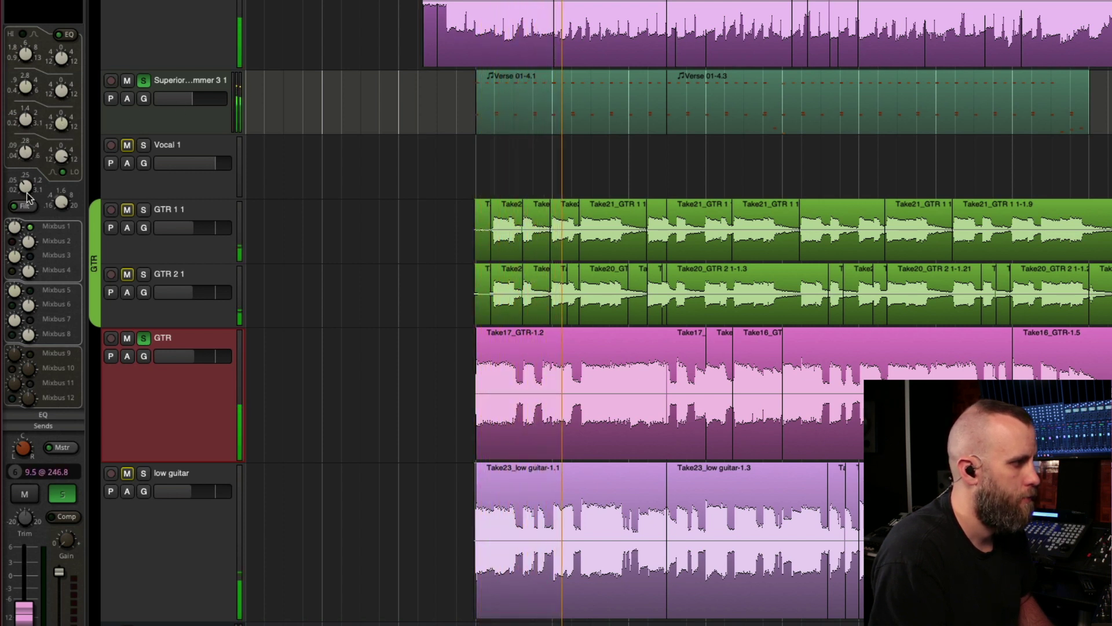
mouse_move(28, 246)
mouse_move(27, 148)
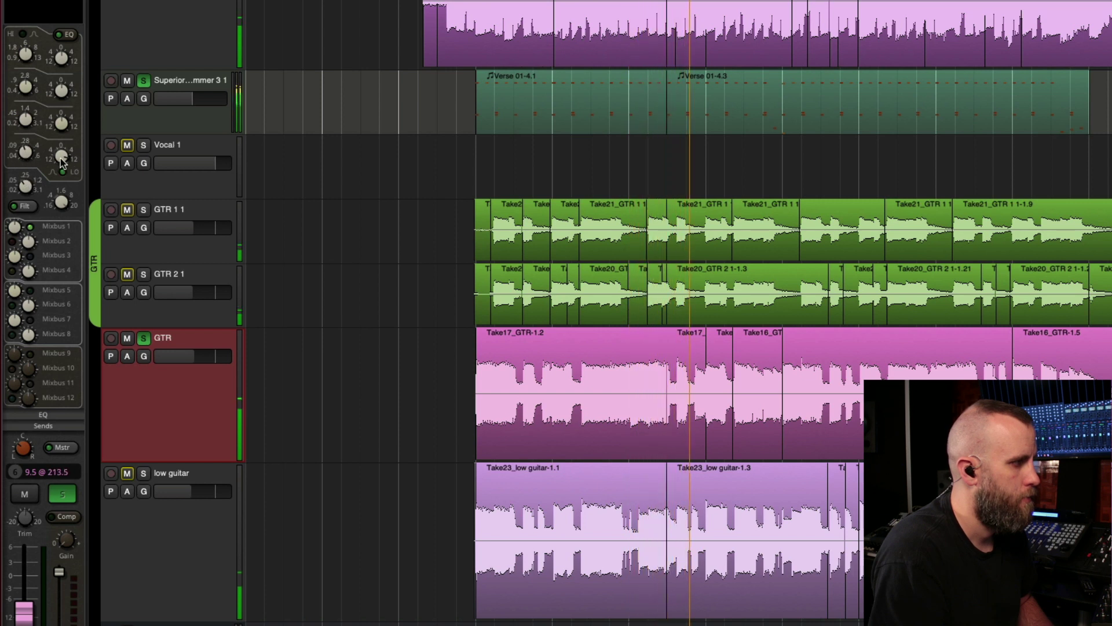
mouse_move(62, 324)
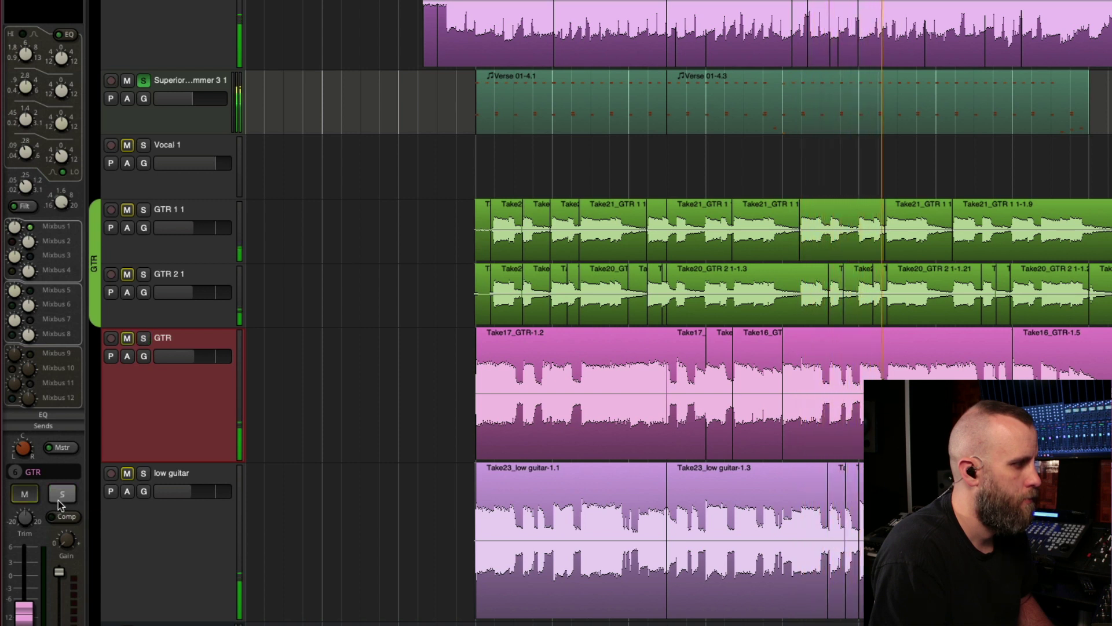
Solo the low guitar again, set its filter frequency to about 182.5 Hz, and play the tracks together
click(144, 472)
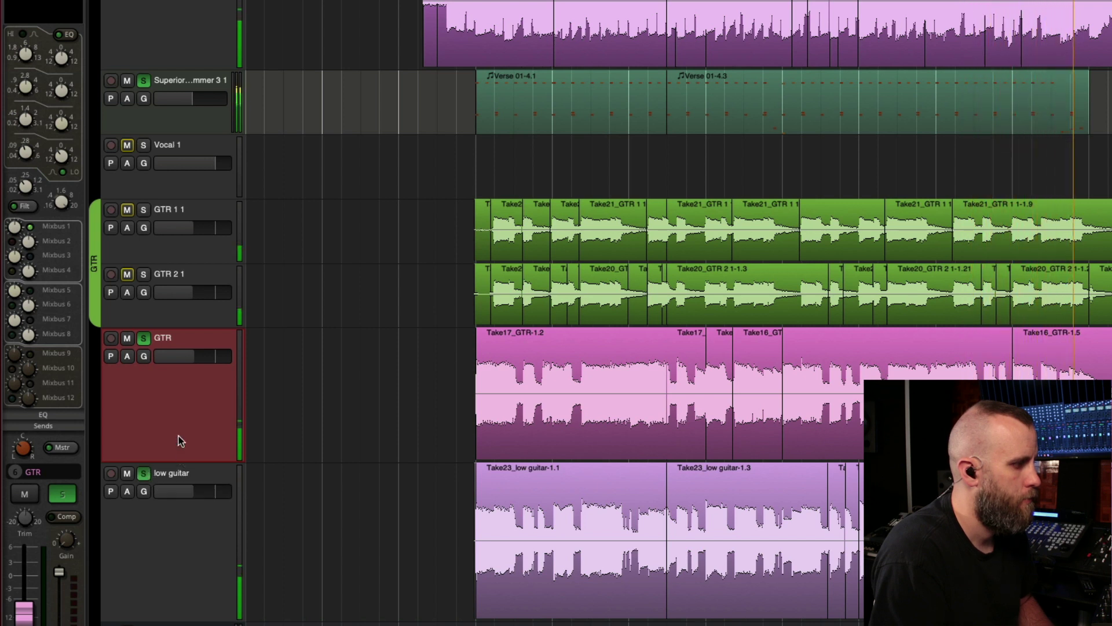
key(space)
click(172, 536)
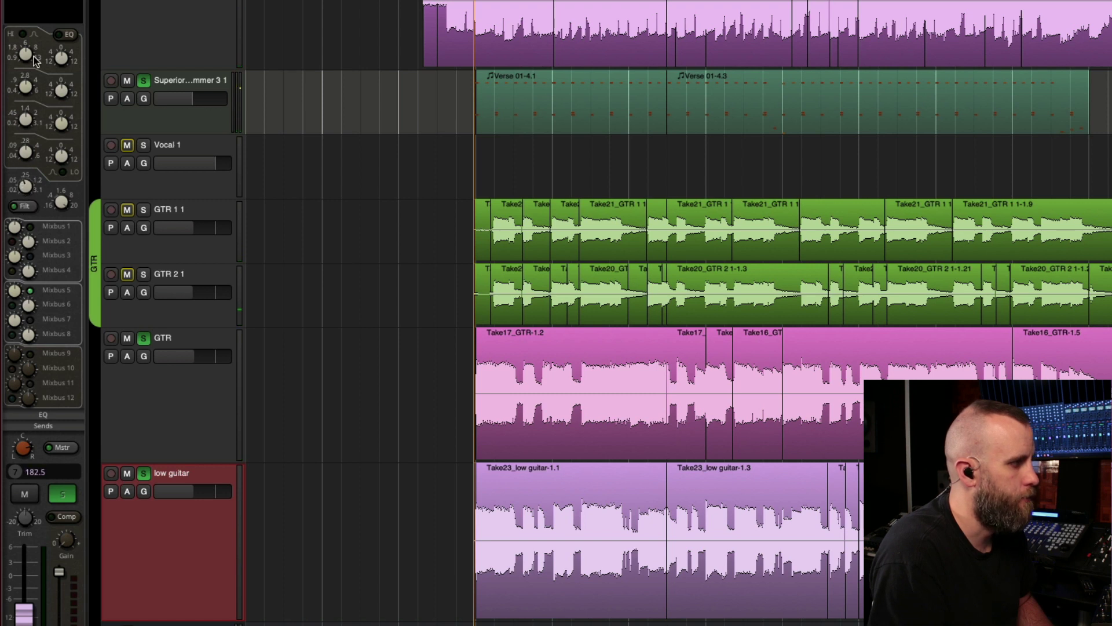
scroll(33, 55, down, 2)
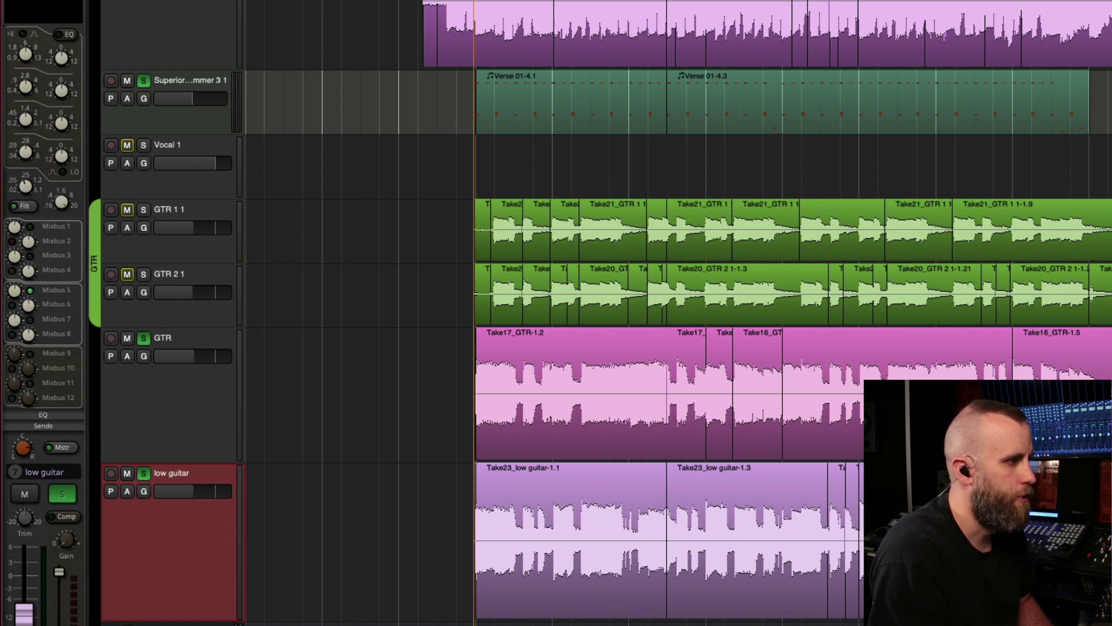
key(space)
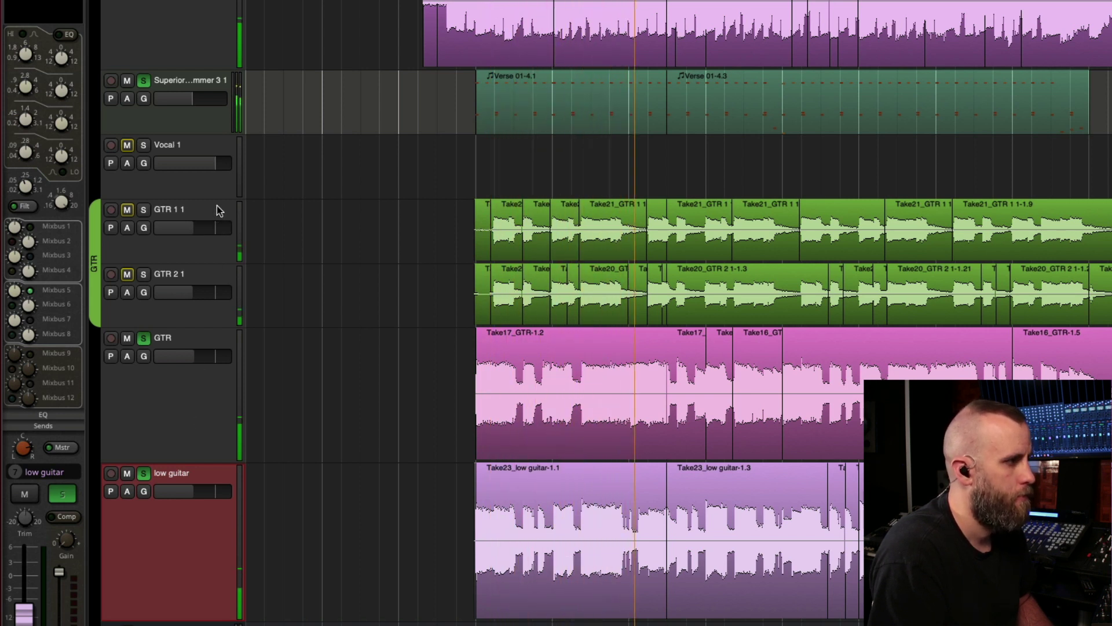
Add GTR 1 1 and GTR 2 1 to the soloed tracks and replay the passage around bar 5
click(186, 387)
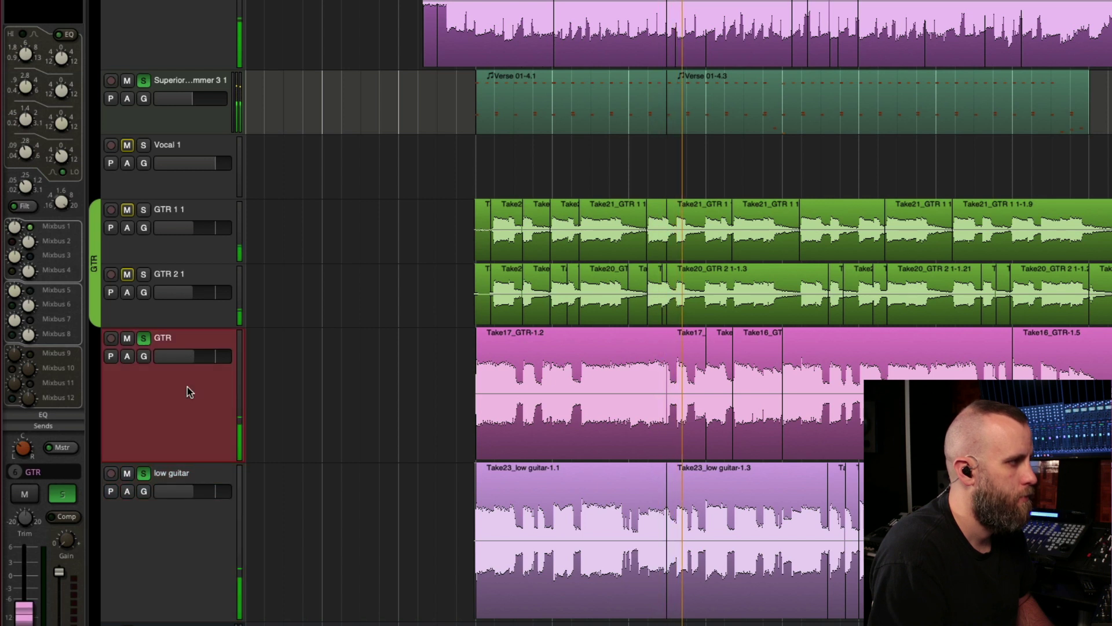
click(212, 542)
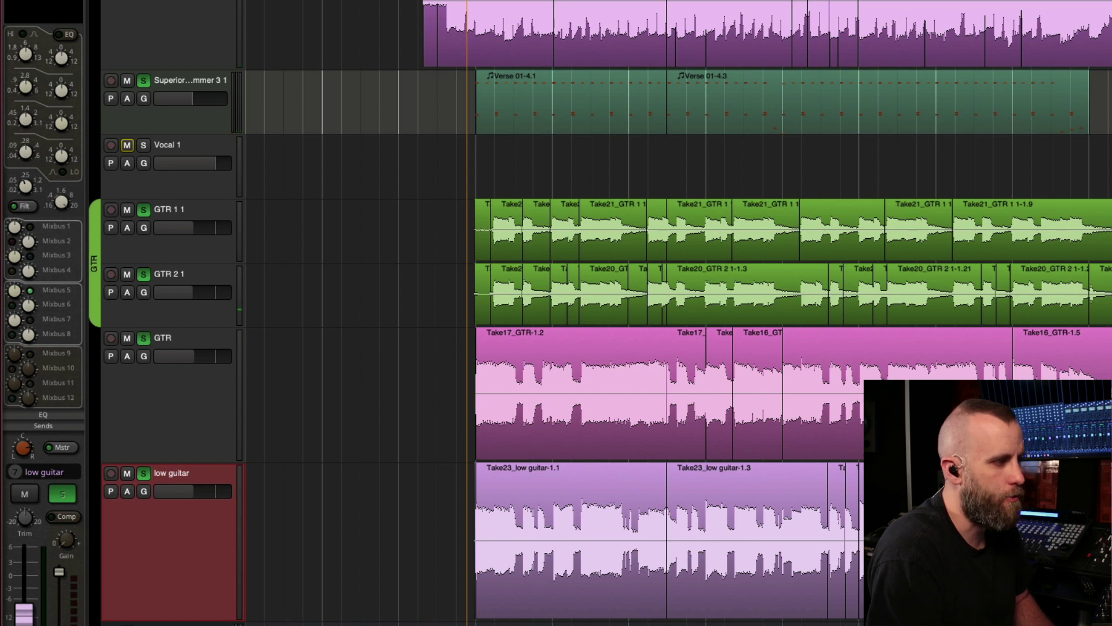
key(space)
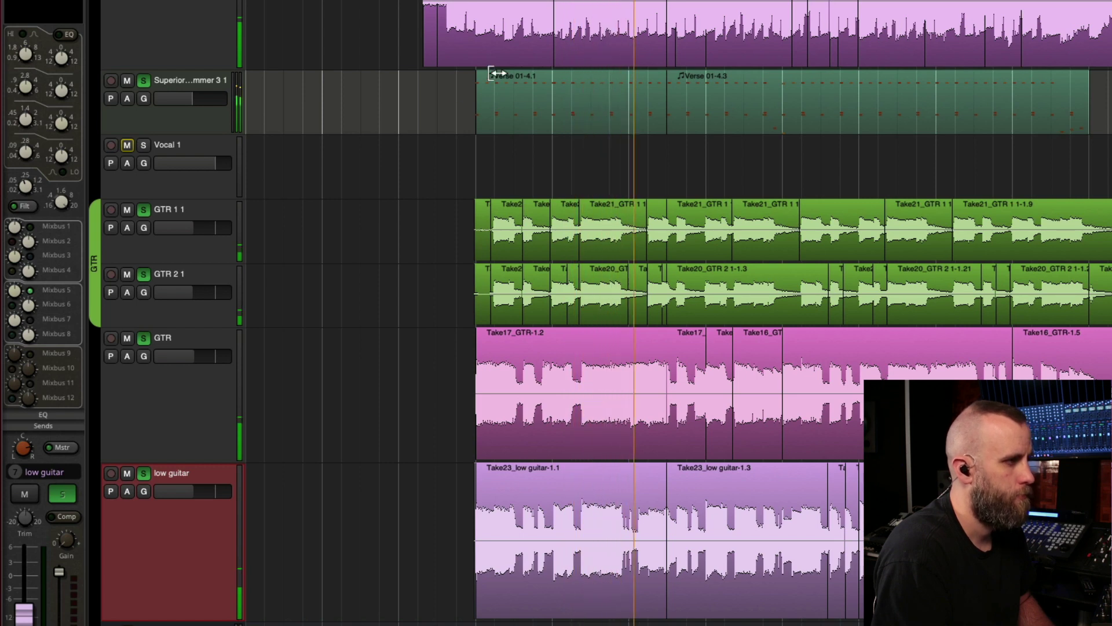
key(space)
key(ctrl+equal)
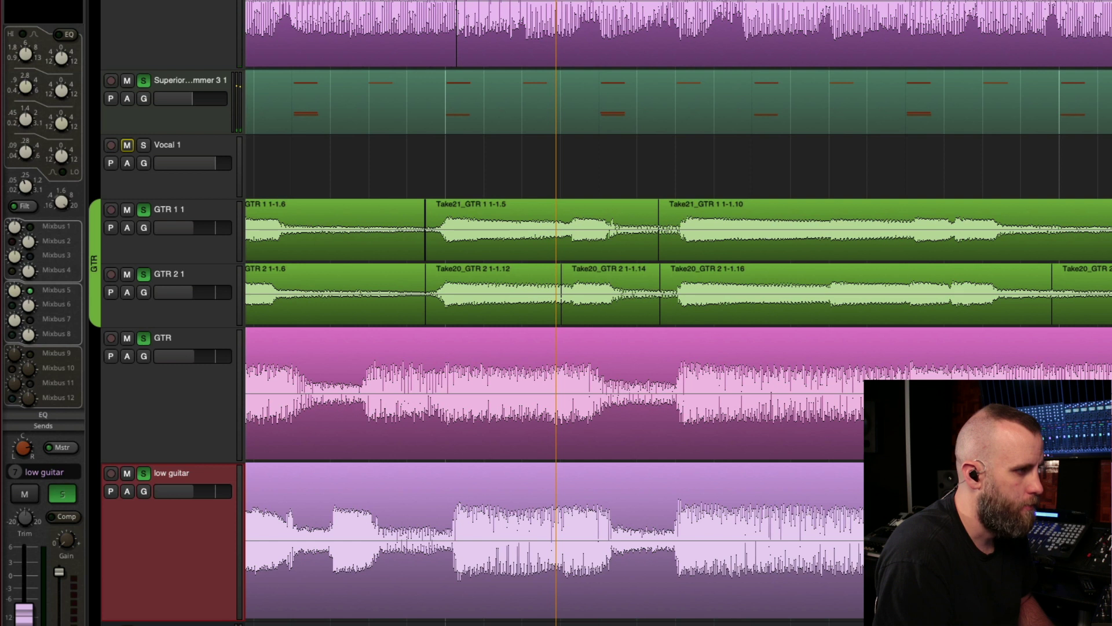
key(space)
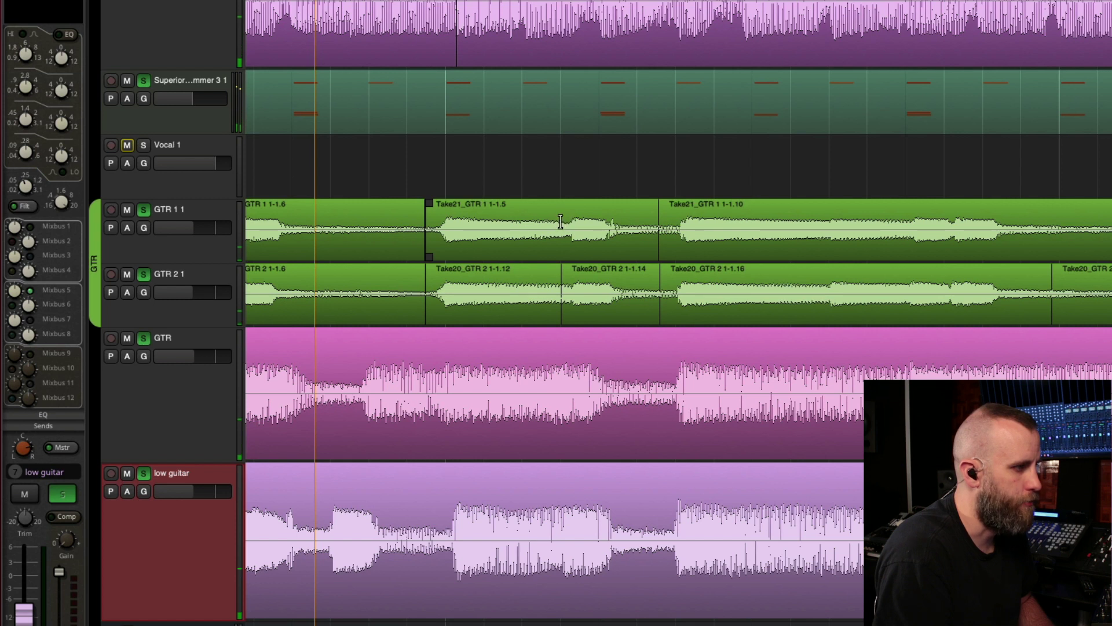
Isolate the note just before bar 5 beat 2 on GTR 1 1 and GTR 2 1, and move both regions slightly earlier
drag(560, 221, 661, 284)
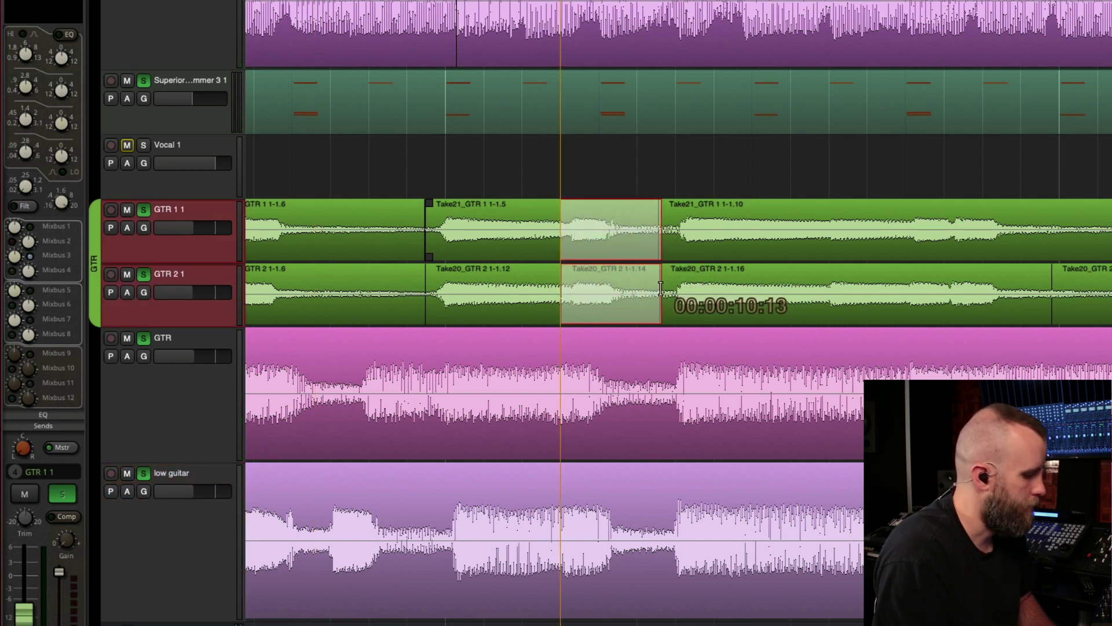
key(s)
click(608, 253)
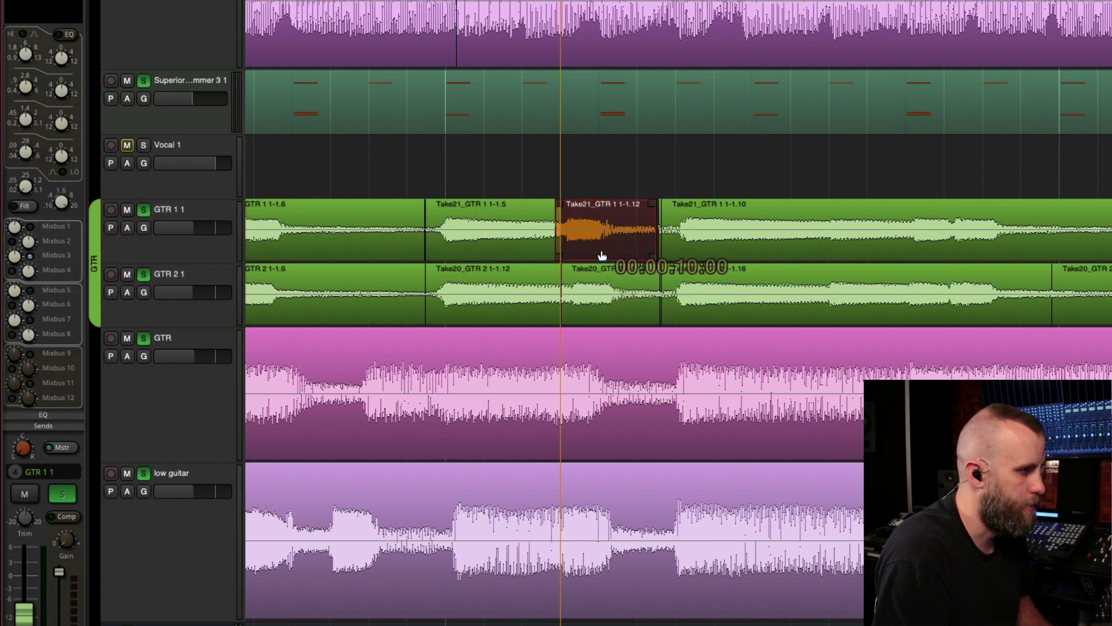
drag(605, 255, 595, 259)
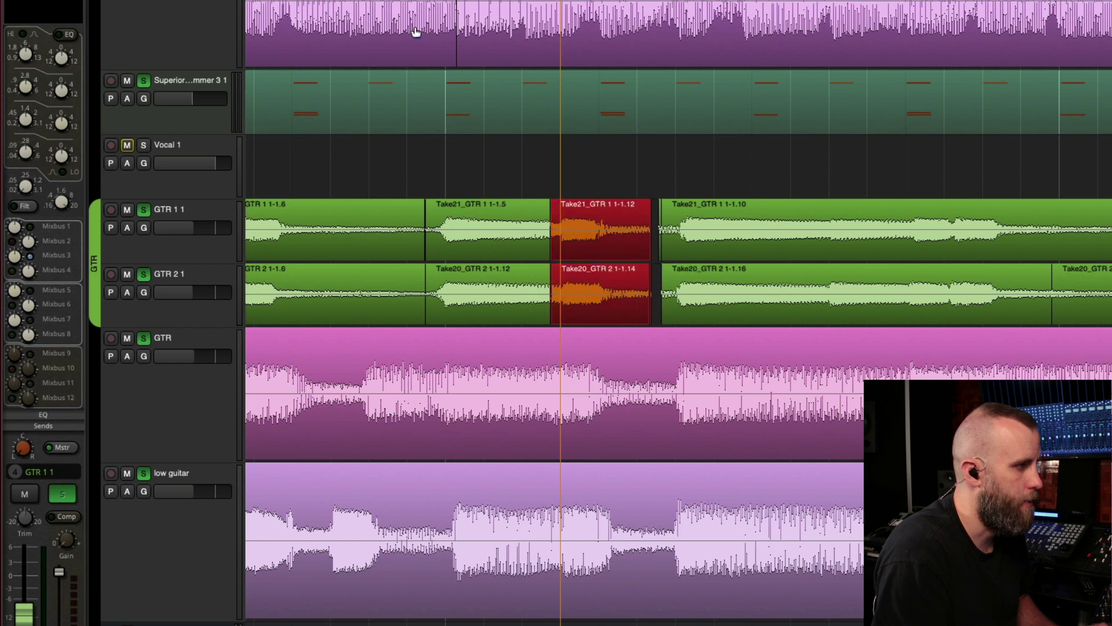
Play back the moved guitar notes, add the bass to the soloed tracks, and listen through the whole arrangement
key(space)
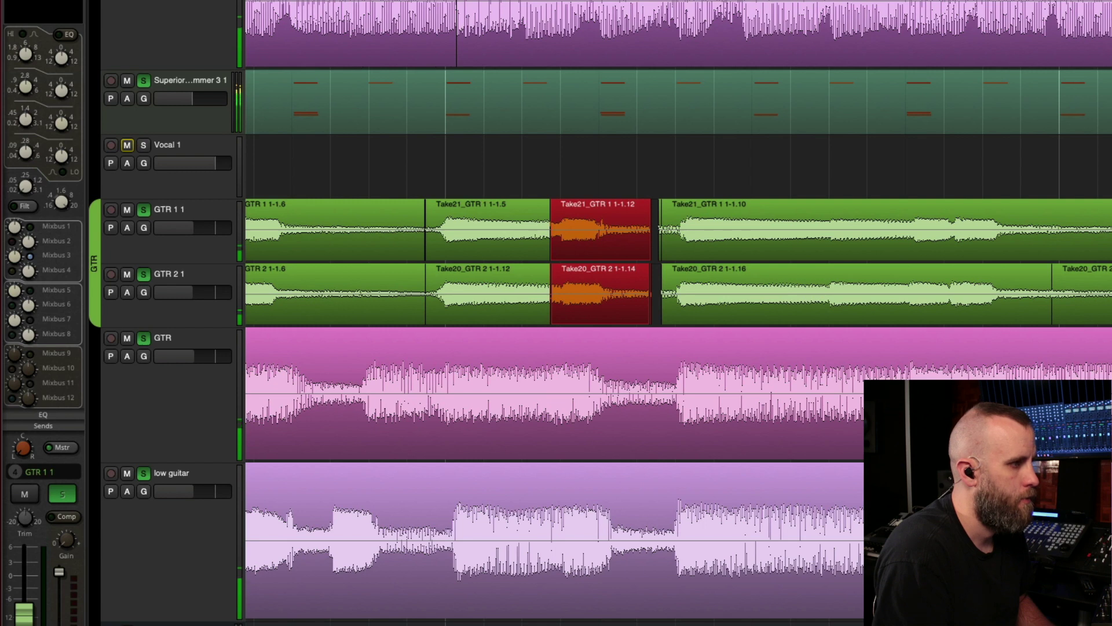
key(minus)
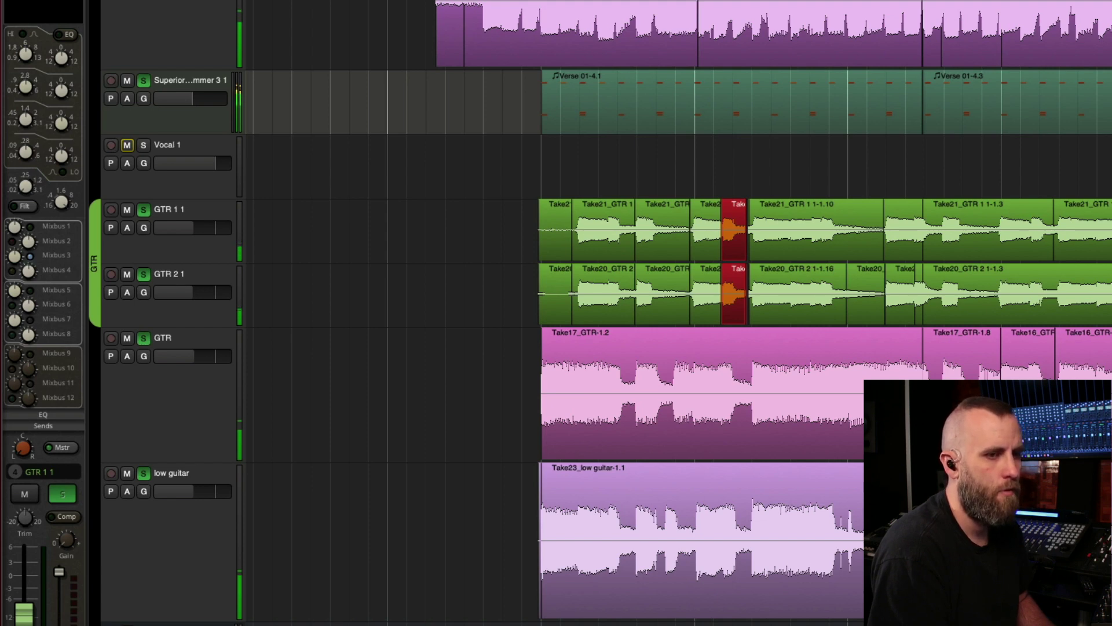
key(space)
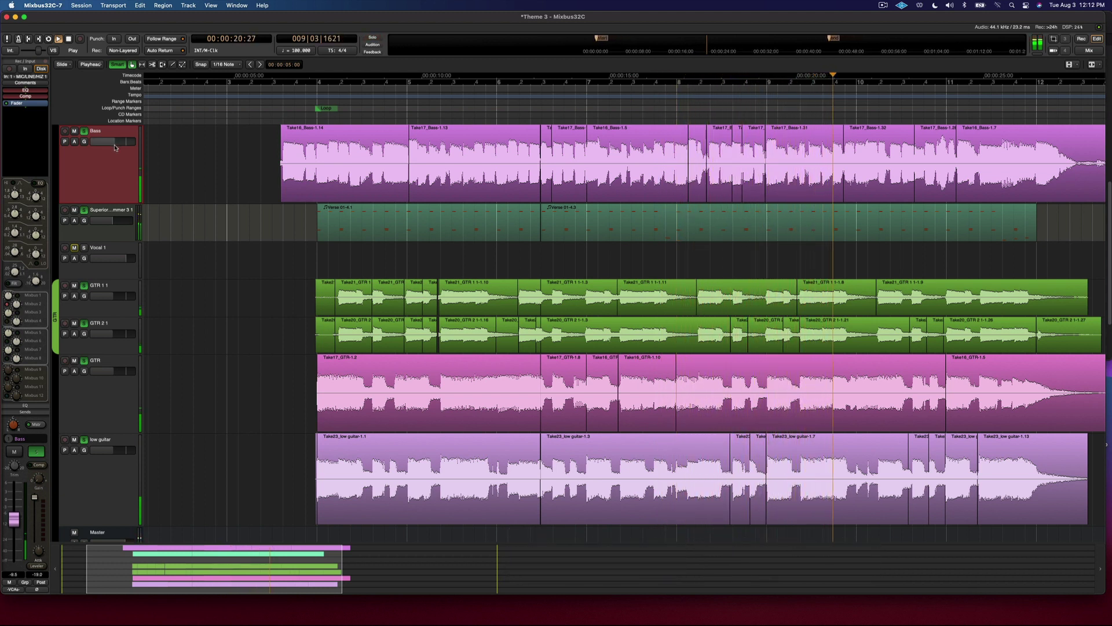
key(minus)
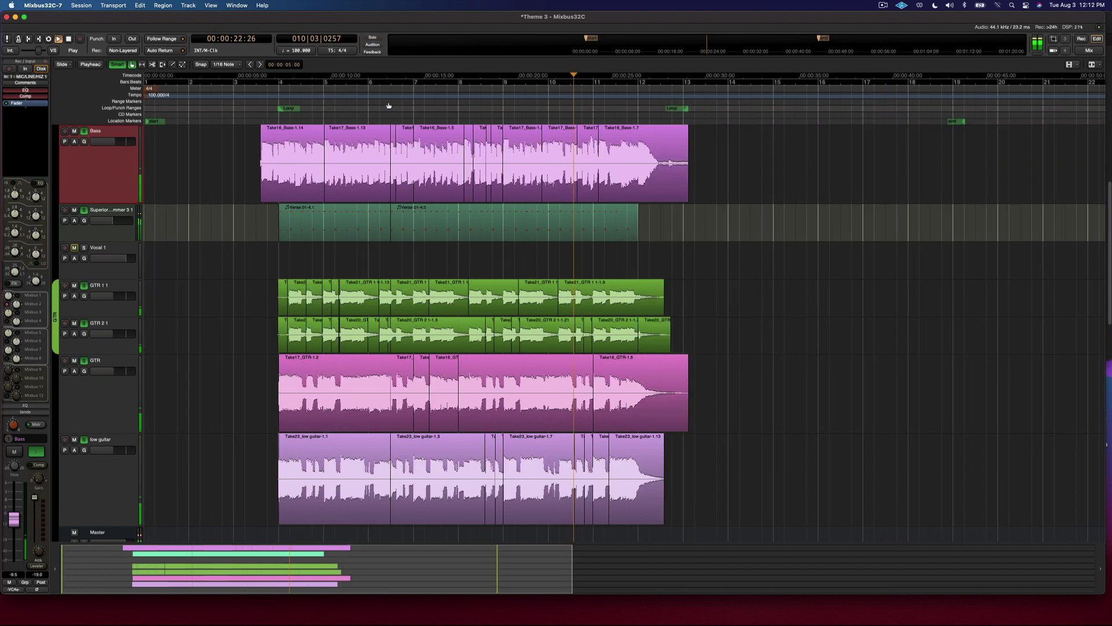